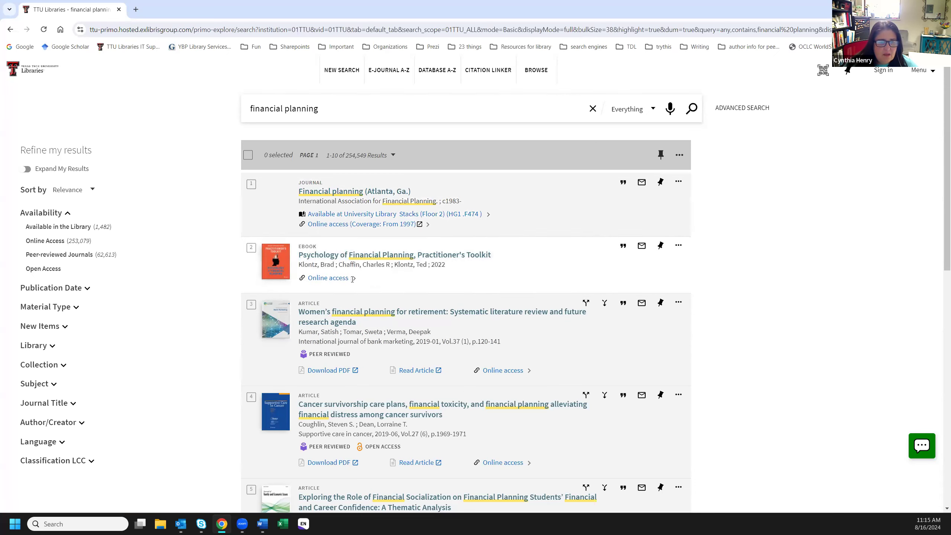
Look through the first page of search results for financial planning, noting the mix of material types
scroll(436, 371, down, 4)
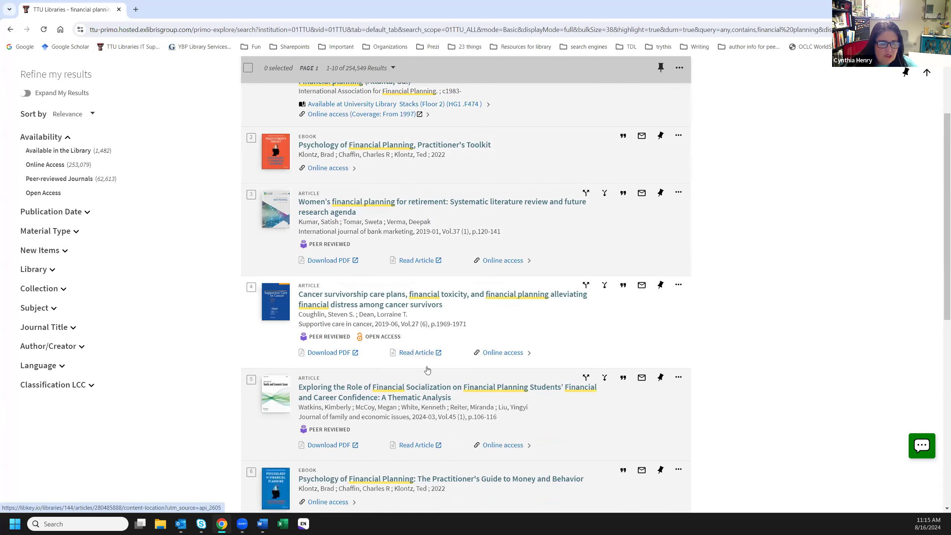
scroll(397, 371, down, 3)
scroll(352, 424, down, 1)
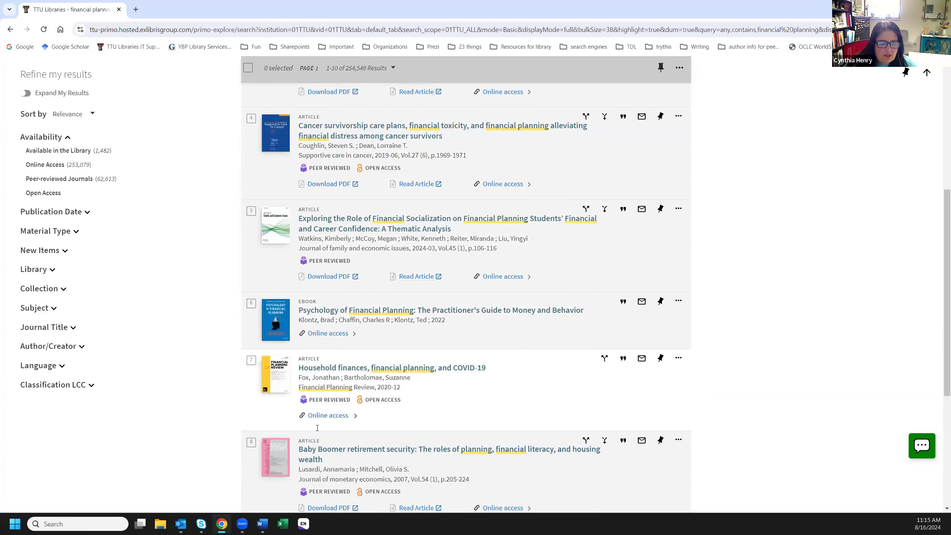
scroll(352, 425, down, 2)
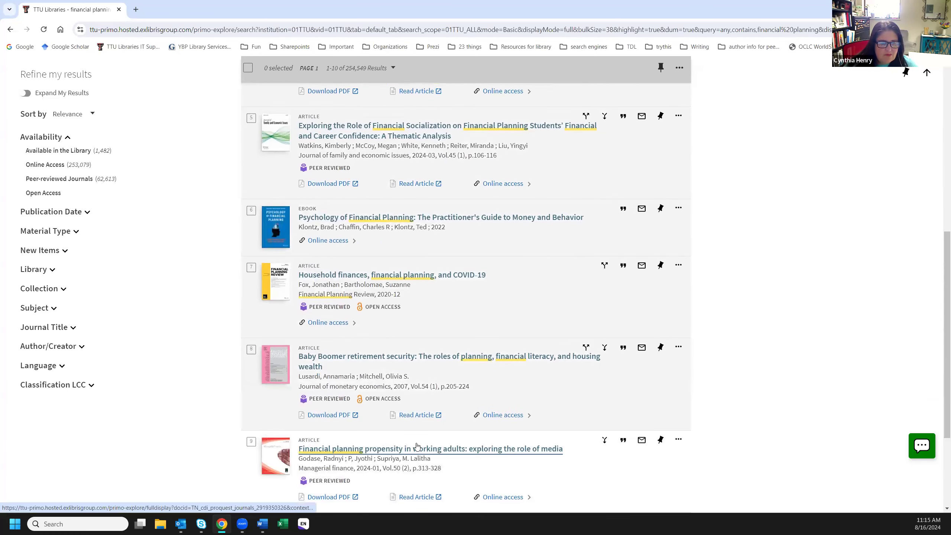
scroll(429, 442, down, 1)
scroll(429, 442, down, 1)
scroll(417, 414, up, 10)
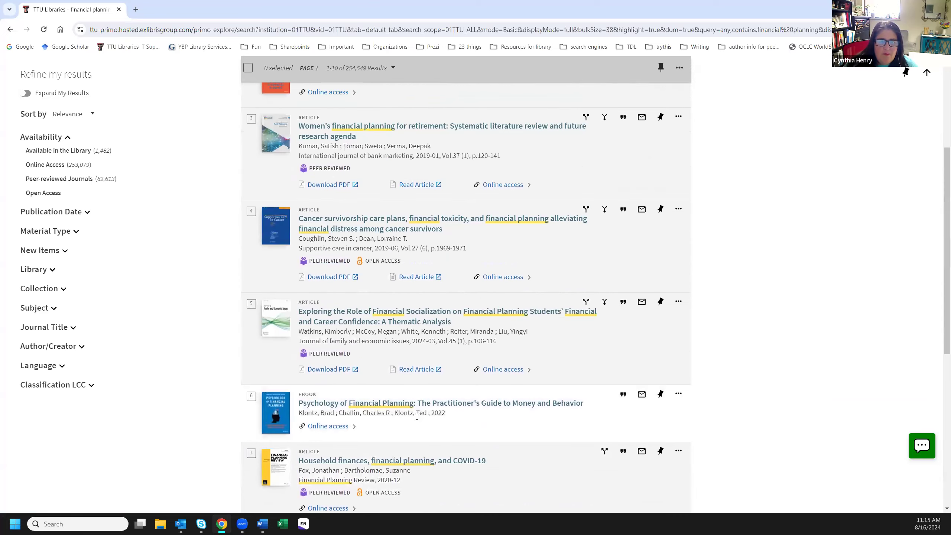
scroll(417, 414, up, 1)
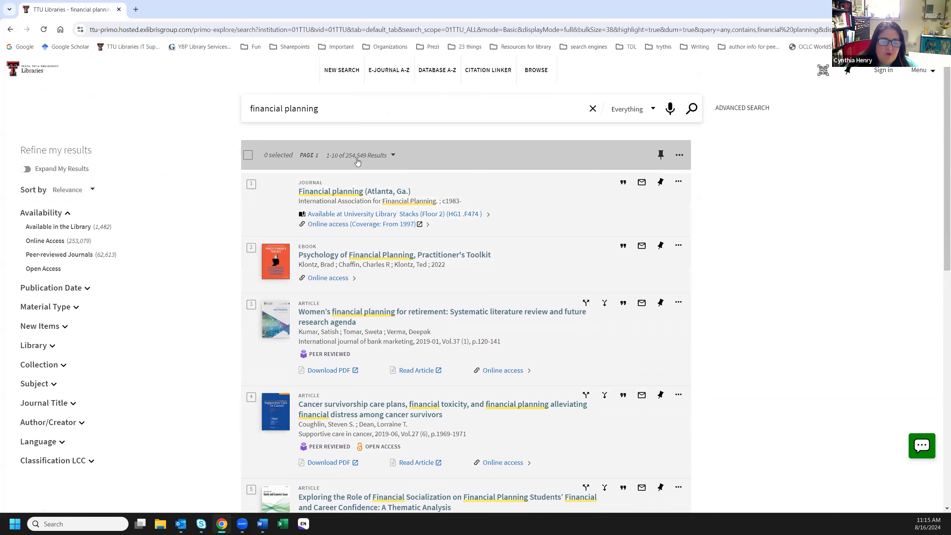
Refine the financial planning results to publication dates from 2020 to 2025
click(45, 294)
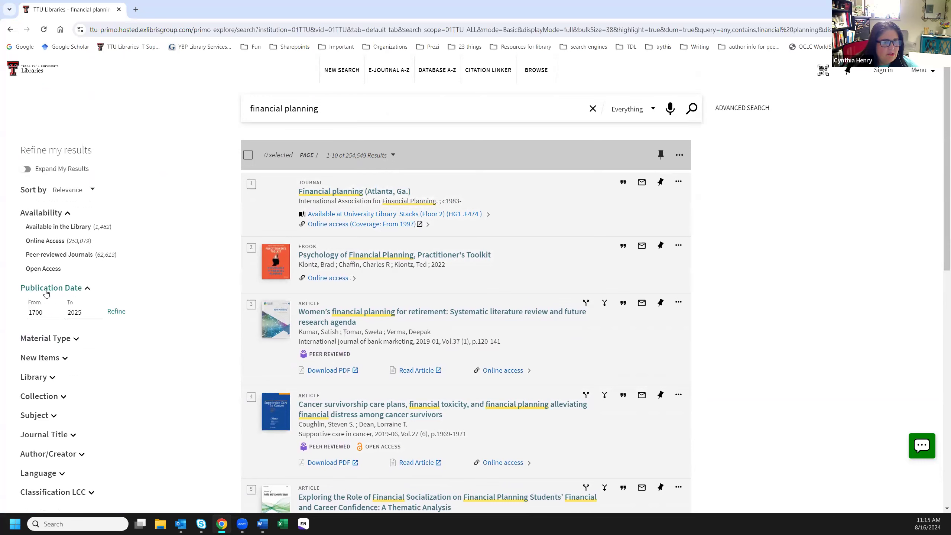
double_click(49, 311)
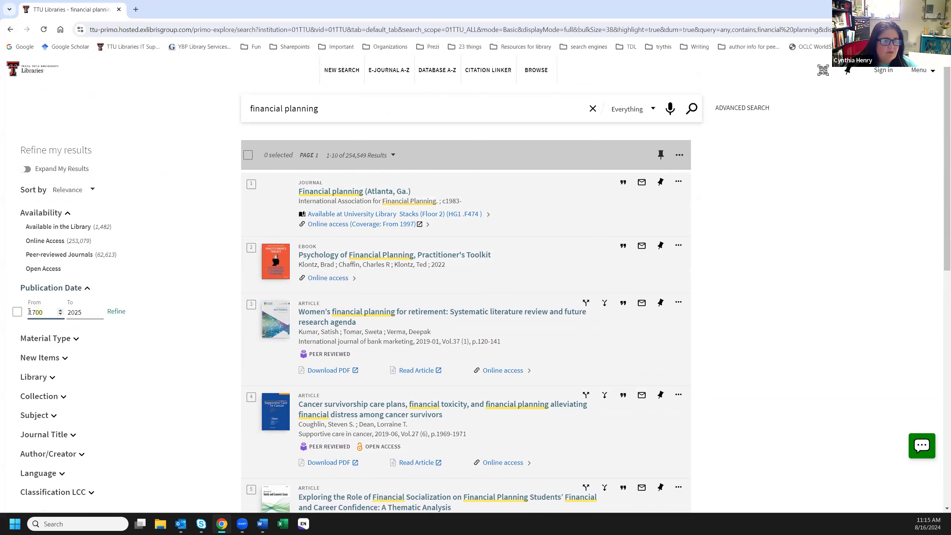
text(2000)
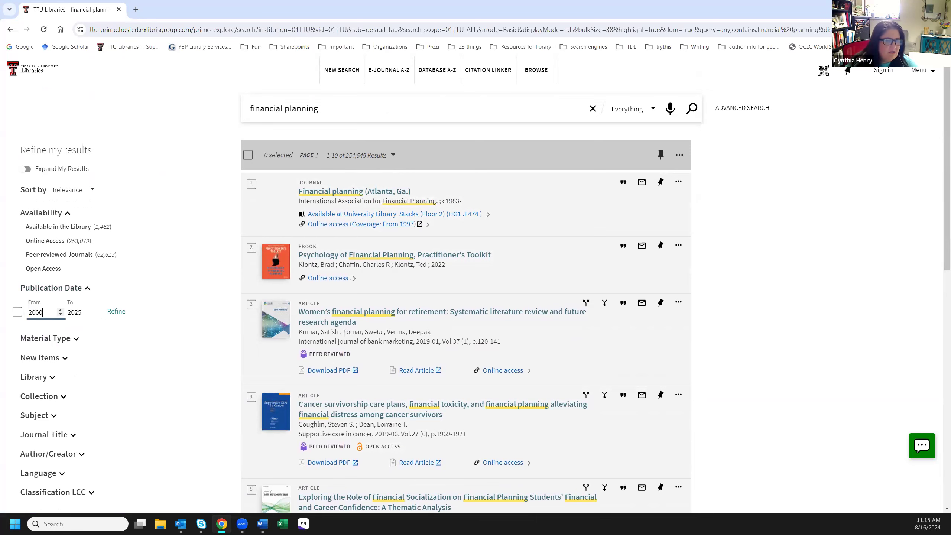
key(BackSpace)
text(20)
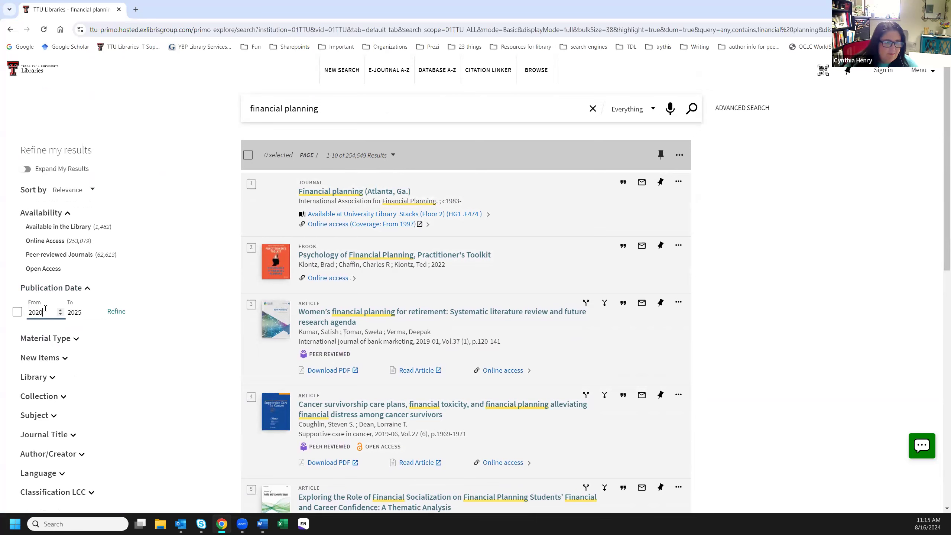
click(117, 312)
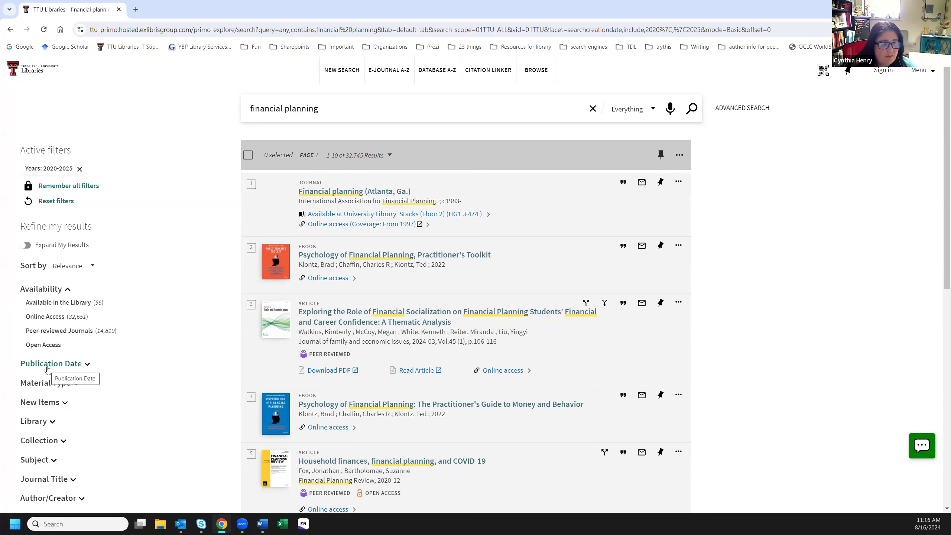
Limit the results to the Ebooks material type, and remove that filter again
mouse_move(55, 334)
click(35, 382)
scroll(115, 351, down, 1)
scroll(114, 351, down, 5)
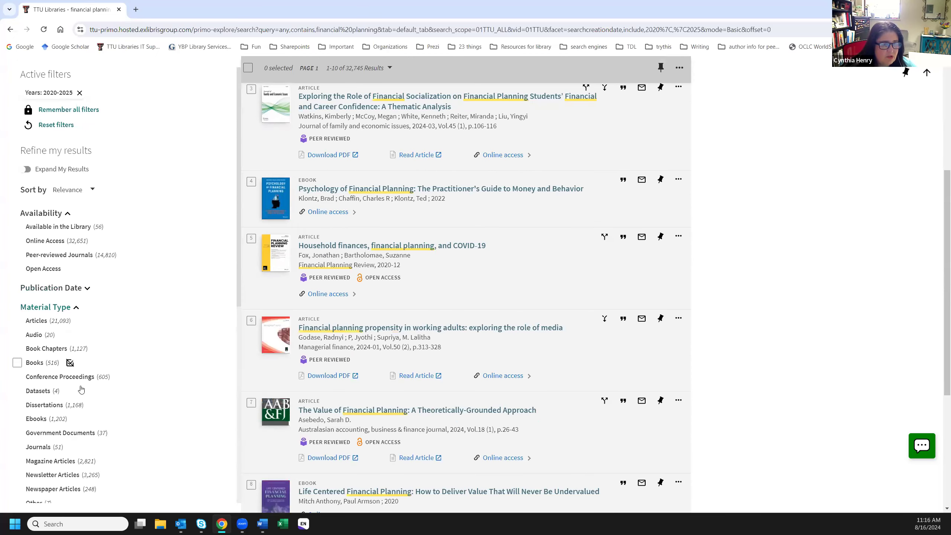
scroll(64, 431, down, 1)
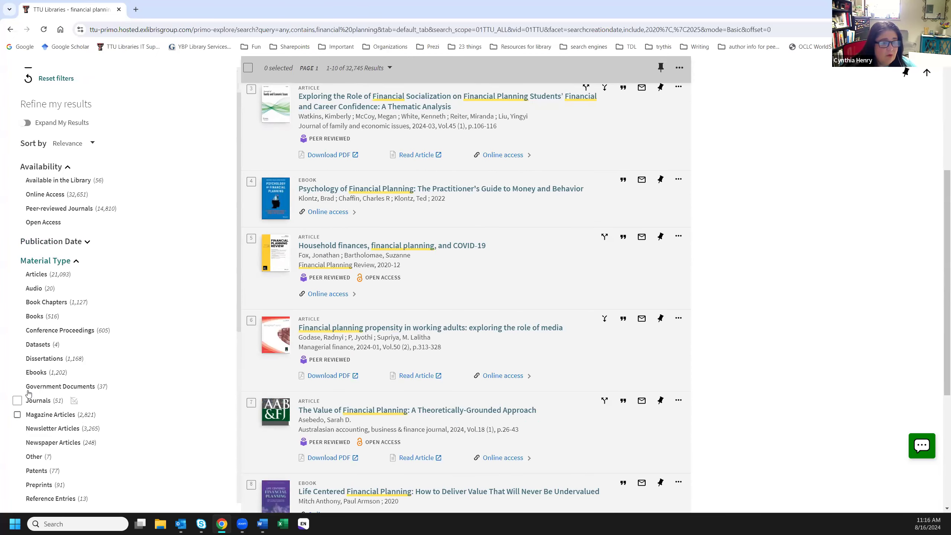
click(37, 373)
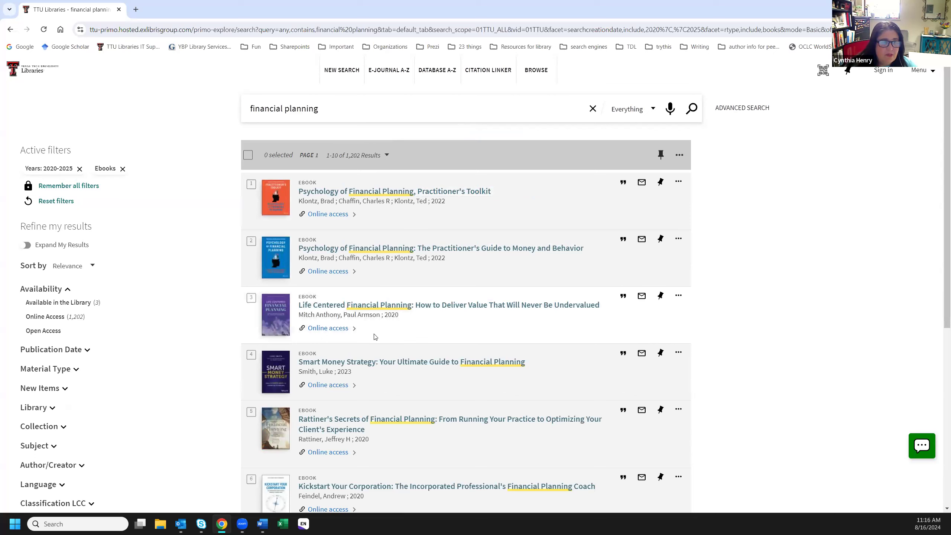
click(122, 169)
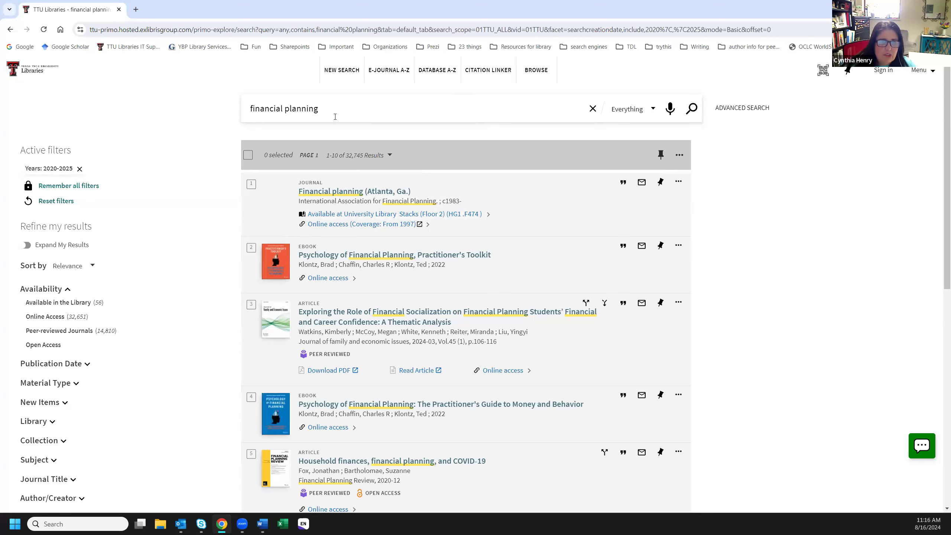
Replace the query with "Wall Street Journal" and run the search across everything
drag(329, 108, 205, 113)
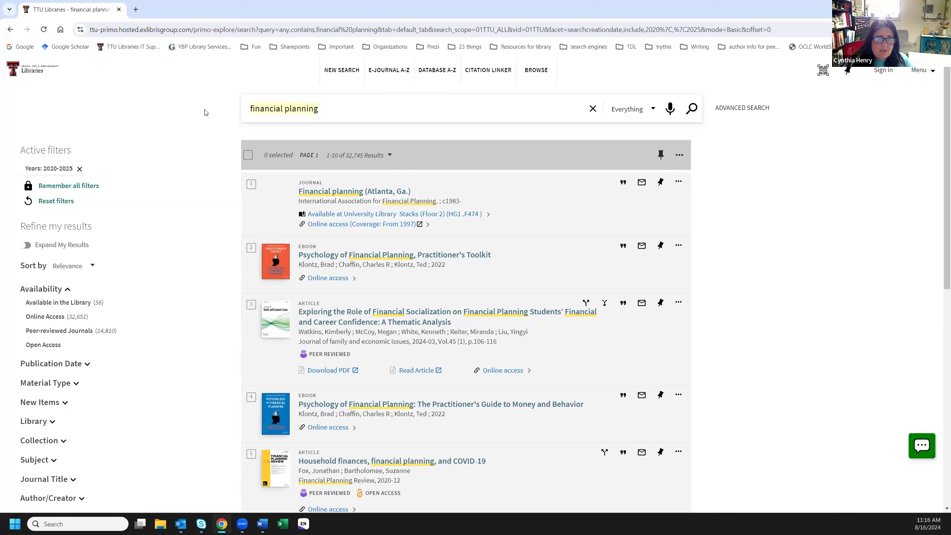
key(BackSpace)
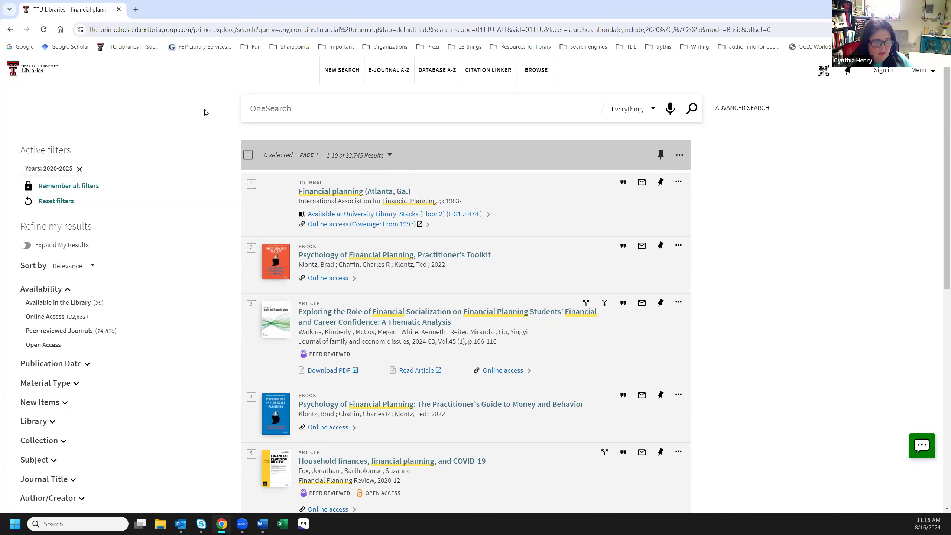
text(Wall )
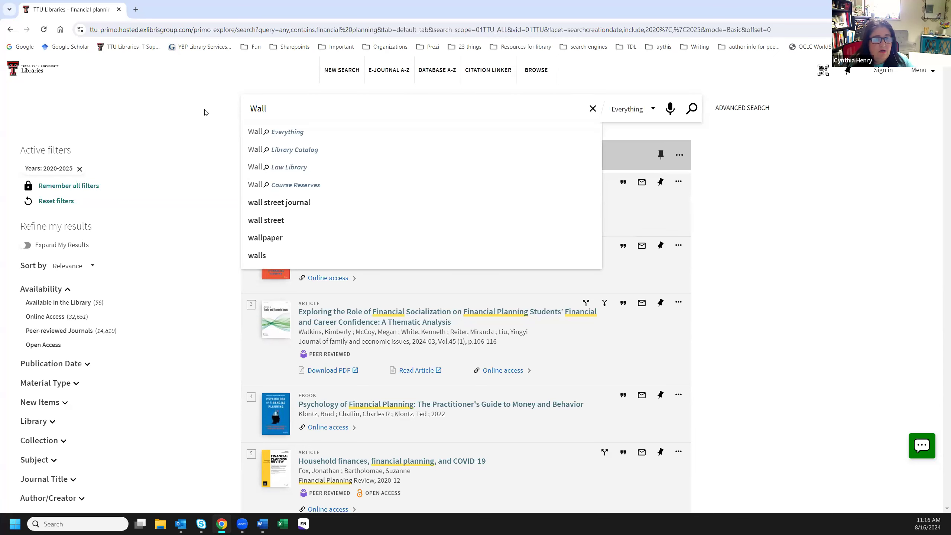
text(S)
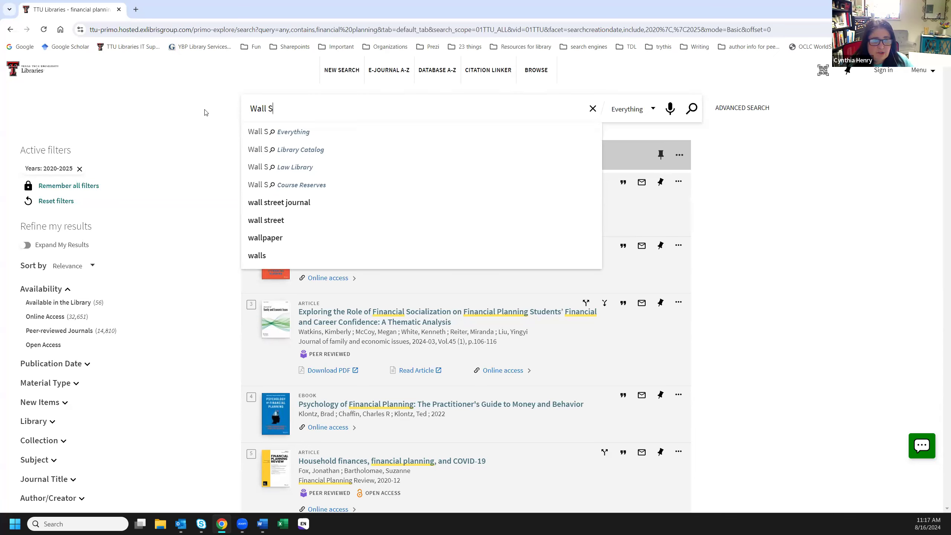
text(treet Journn)
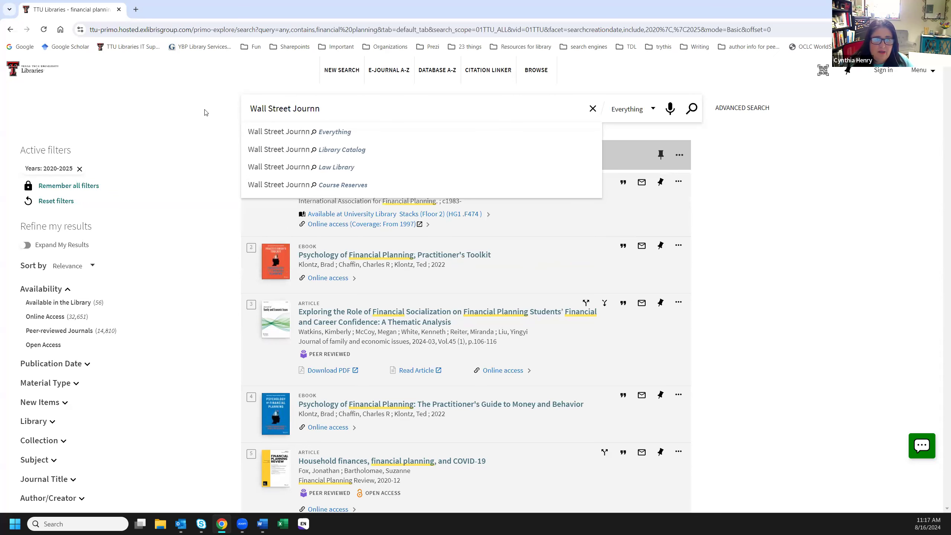
key(BackSpace)
text(al)
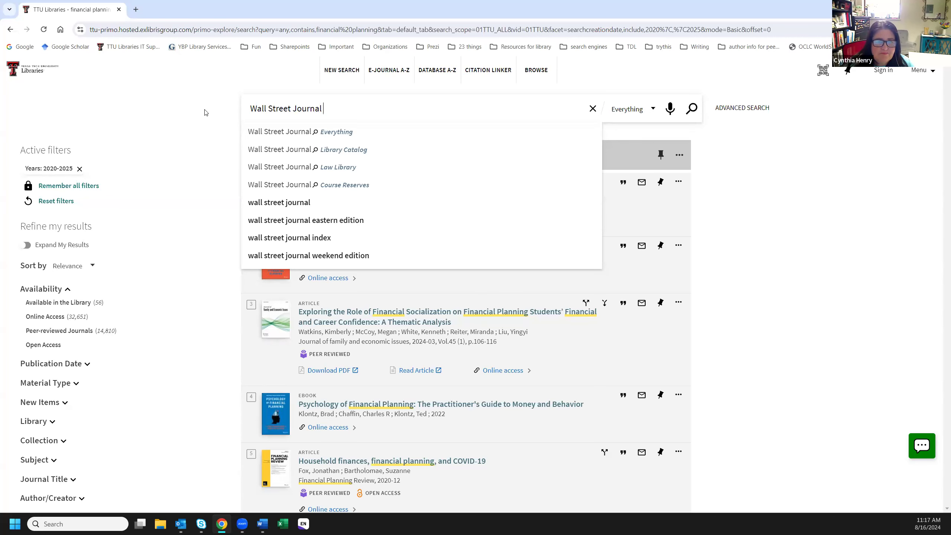
key(Return)
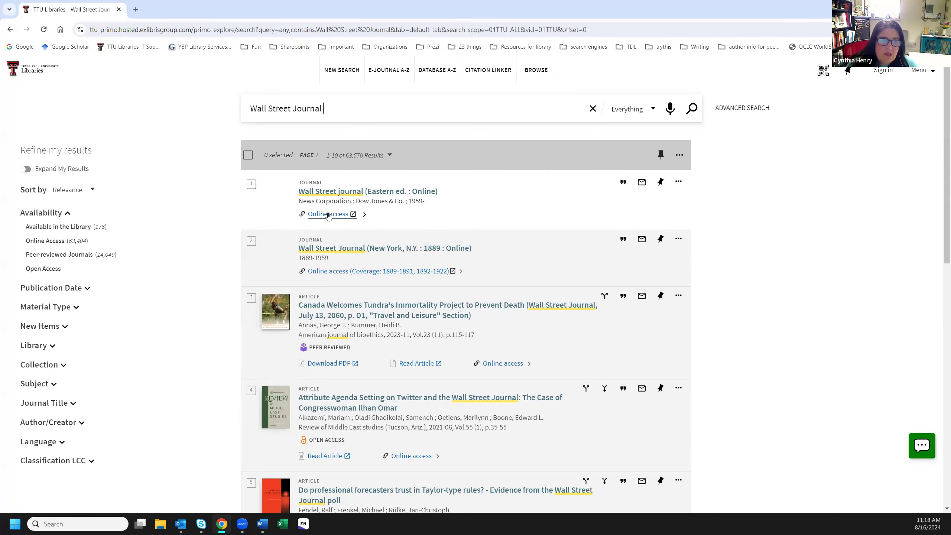
Open the online access for the Wall Street Journal (Eastern ed. : Online) and accept all cookies on ProQuest
click(328, 215)
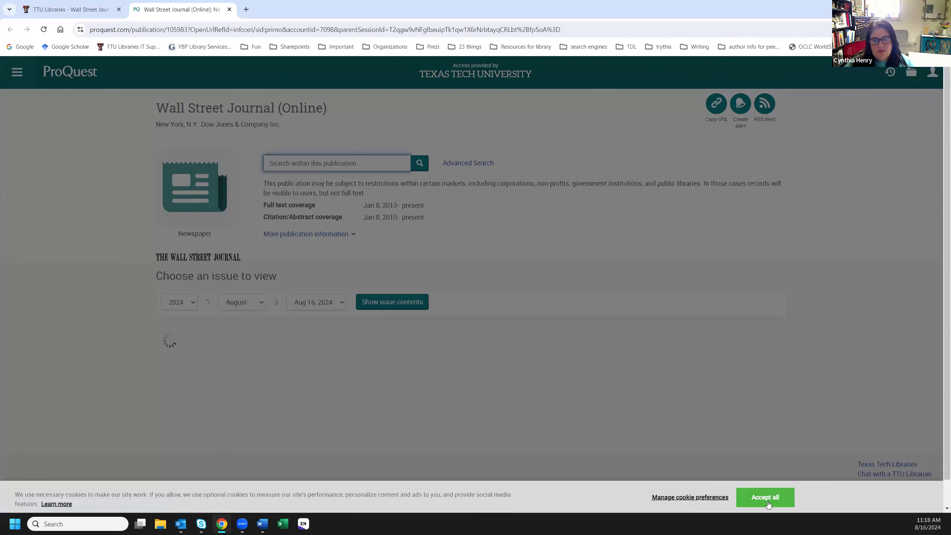
click(769, 502)
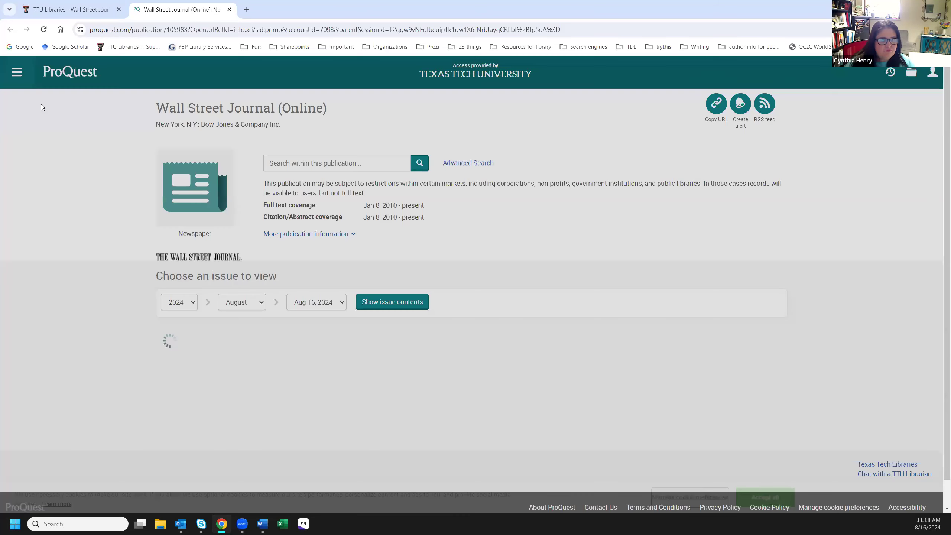
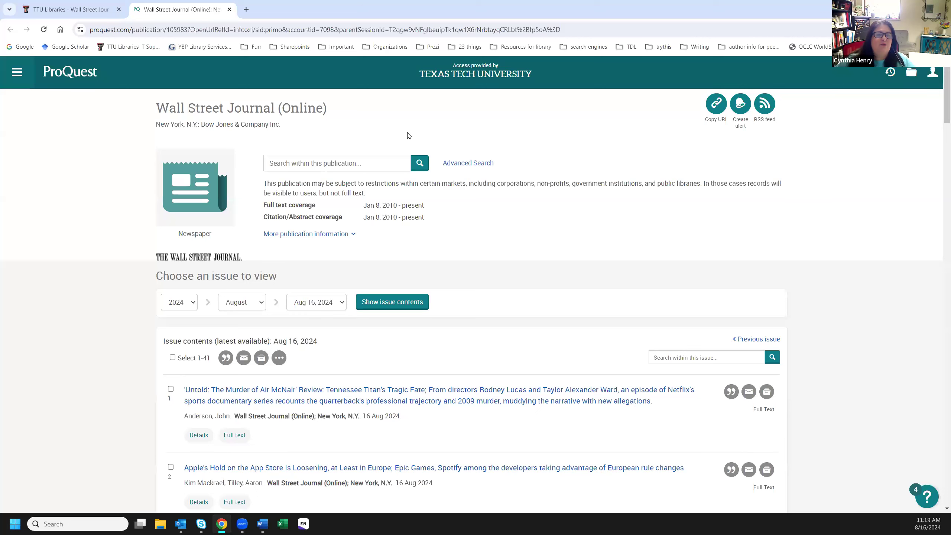
Search within the publication for "financial planning" and limit the results to the last 5 years
click(345, 161)
text(finan)
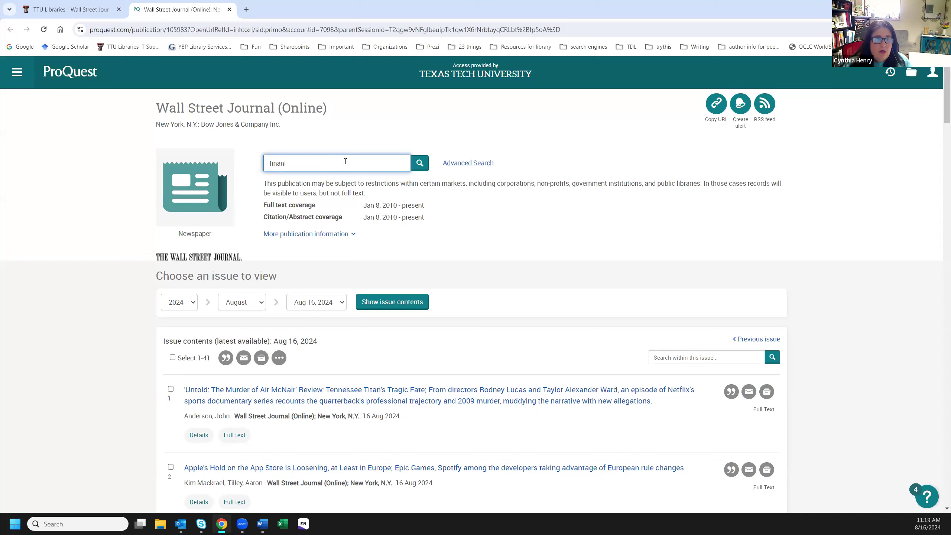
text(cial planning)
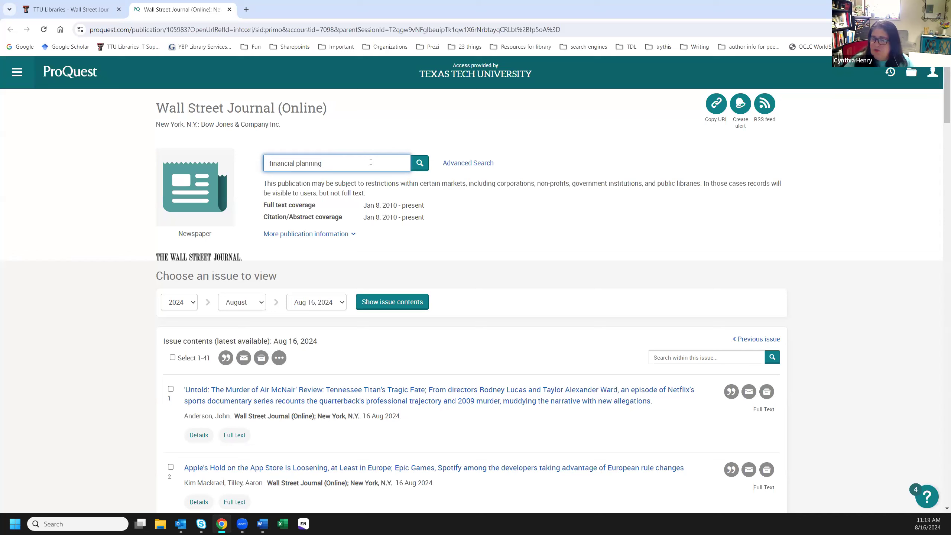
key(Return)
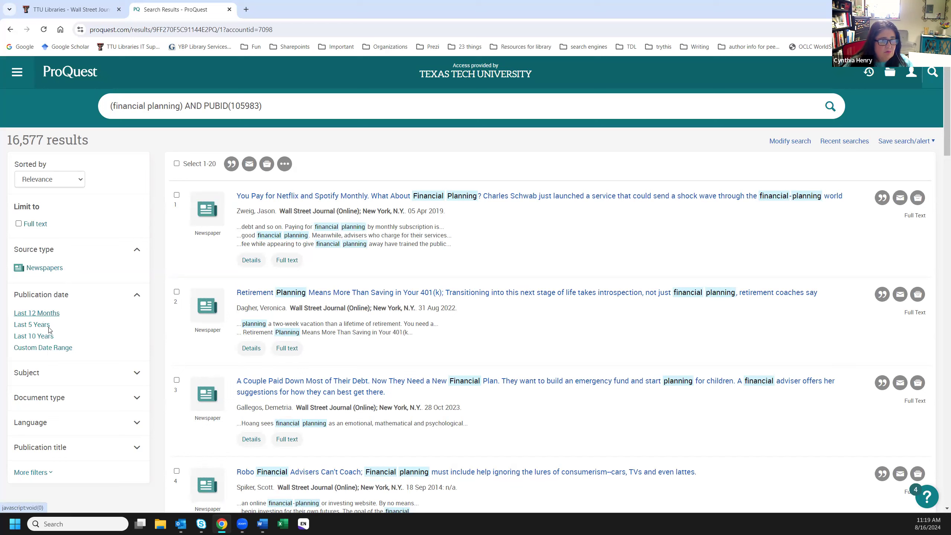
click(27, 328)
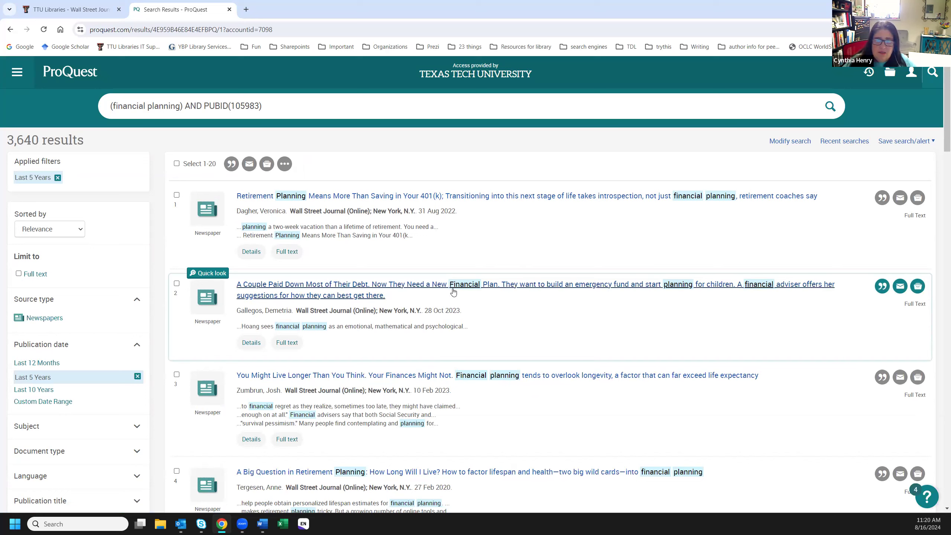
Open the article "A Couple Paid Down Most of Their Debt", dismissing the related research tip, and skim its full text
click(405, 286)
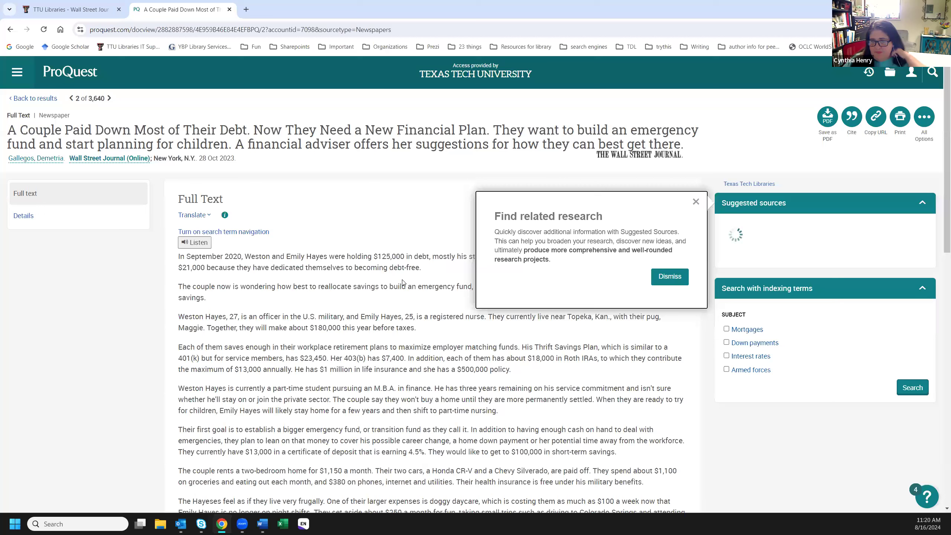
mouse_move(747, 371)
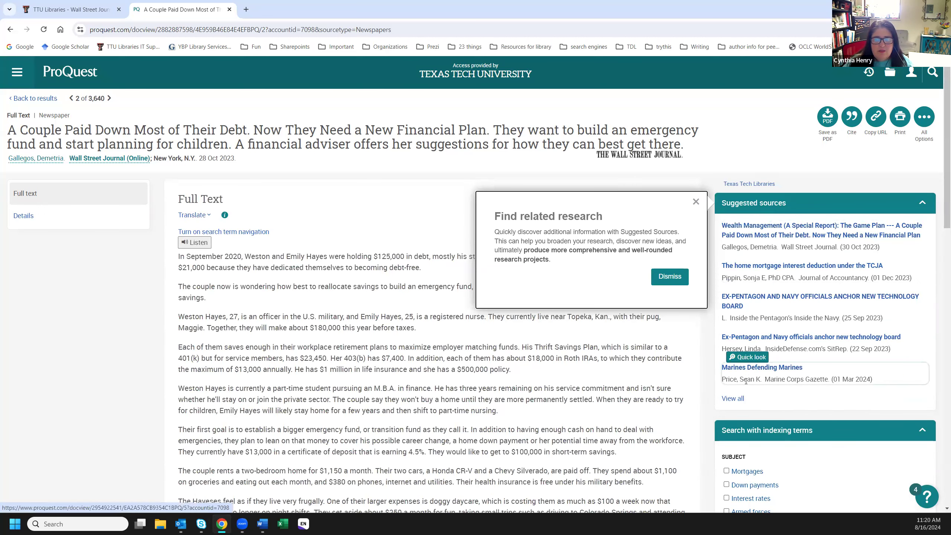
click(668, 286)
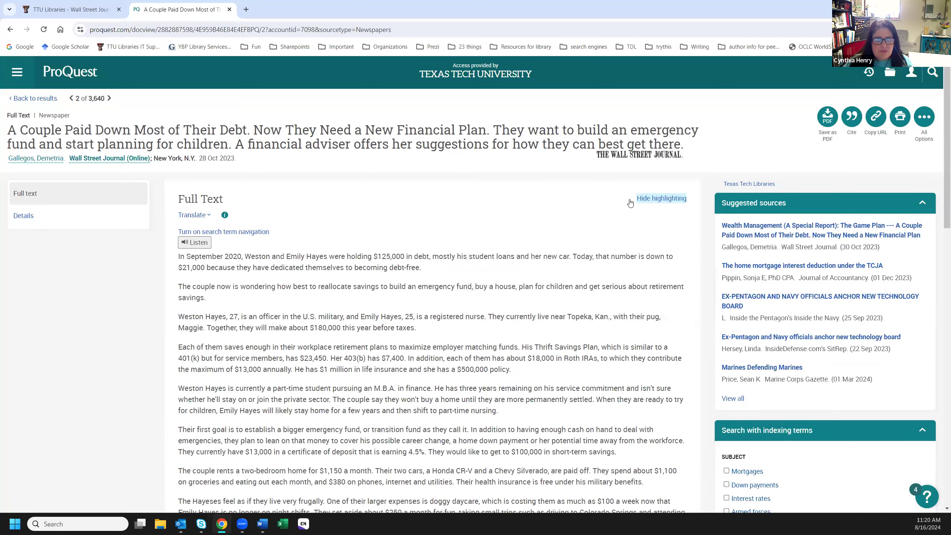
scroll(355, 316, down, 5)
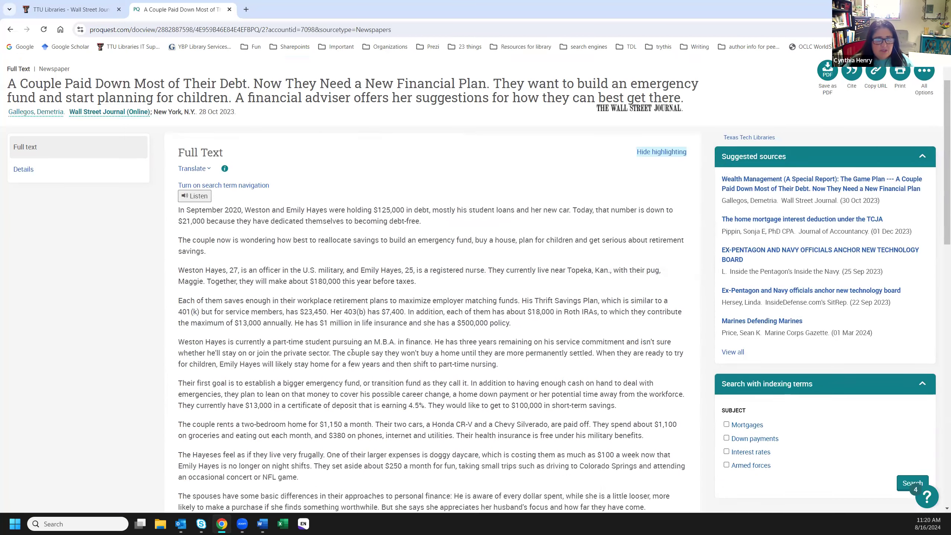
scroll(349, 365, down, 5)
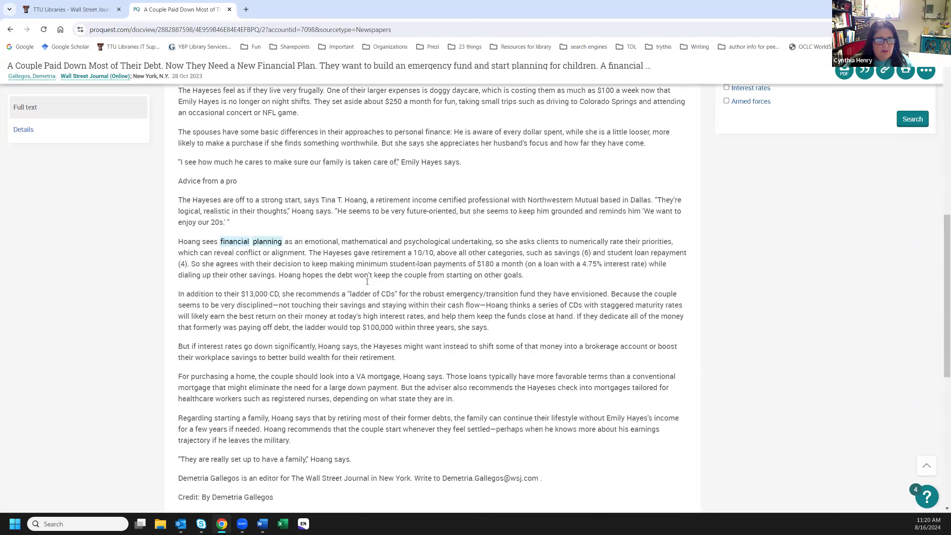
scroll(330, 179, up, 10)
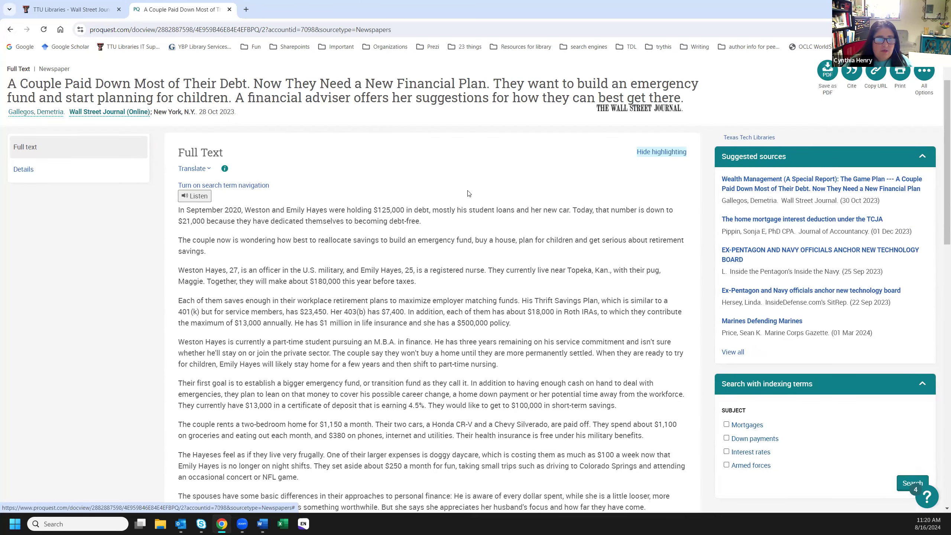
scroll(466, 196, up, 2)
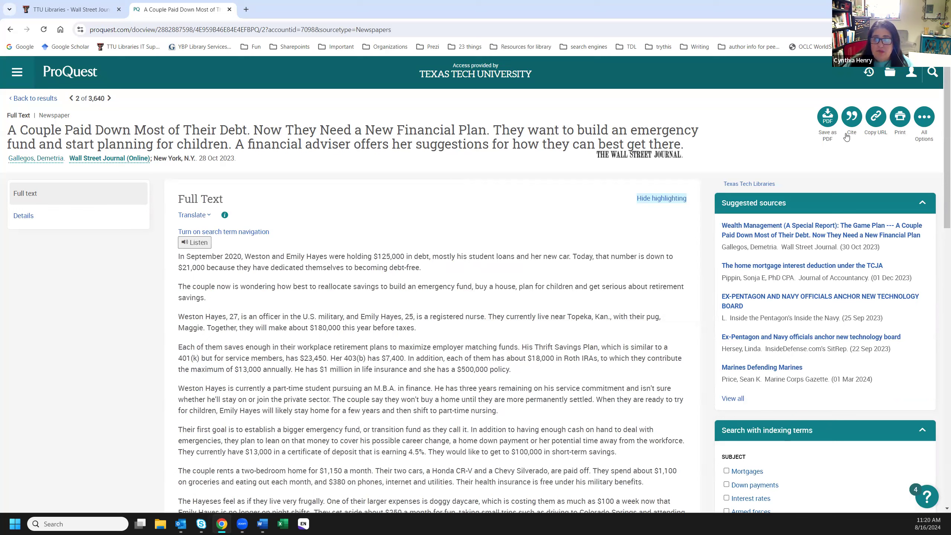
Generate the article's citation in APA 7th - American Psychological Association, 7th Edition style, and close the citation window
click(853, 115)
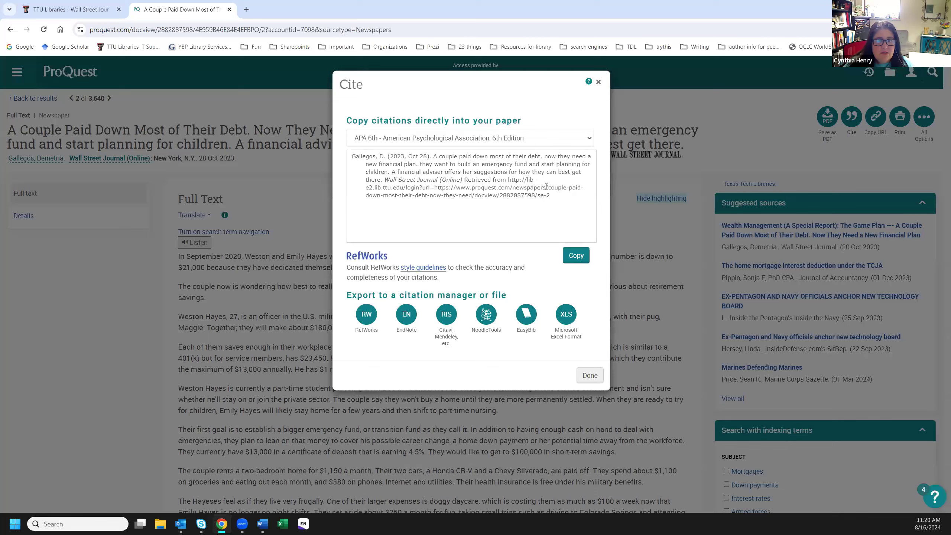
click(580, 138)
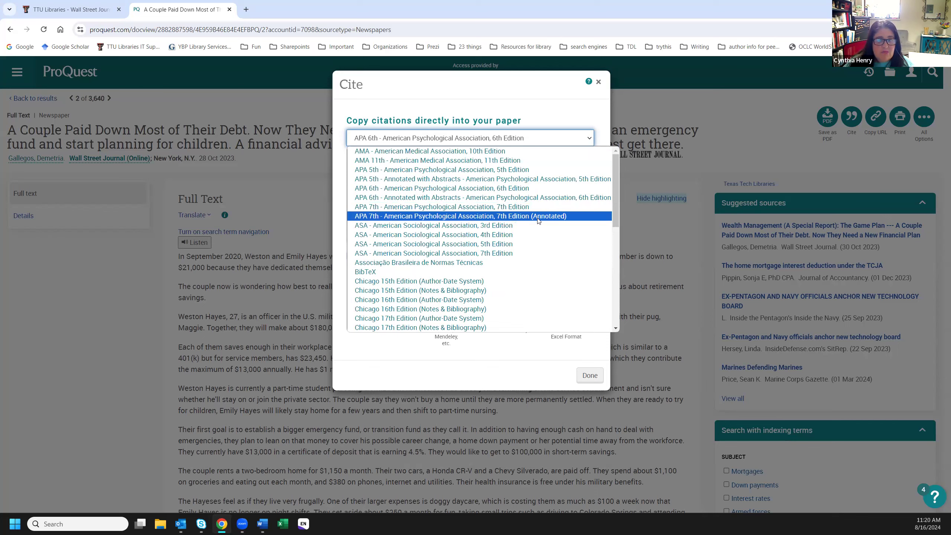
click(509, 207)
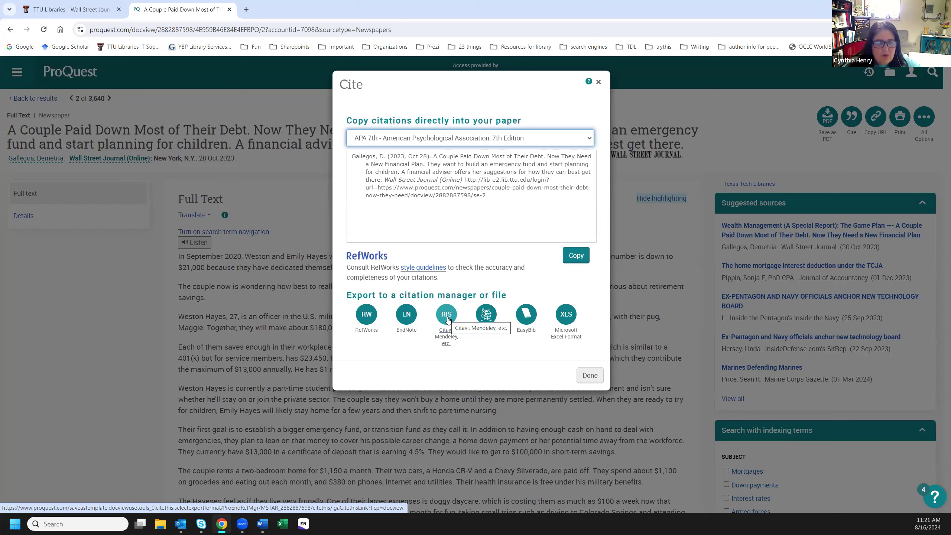
click(447, 316)
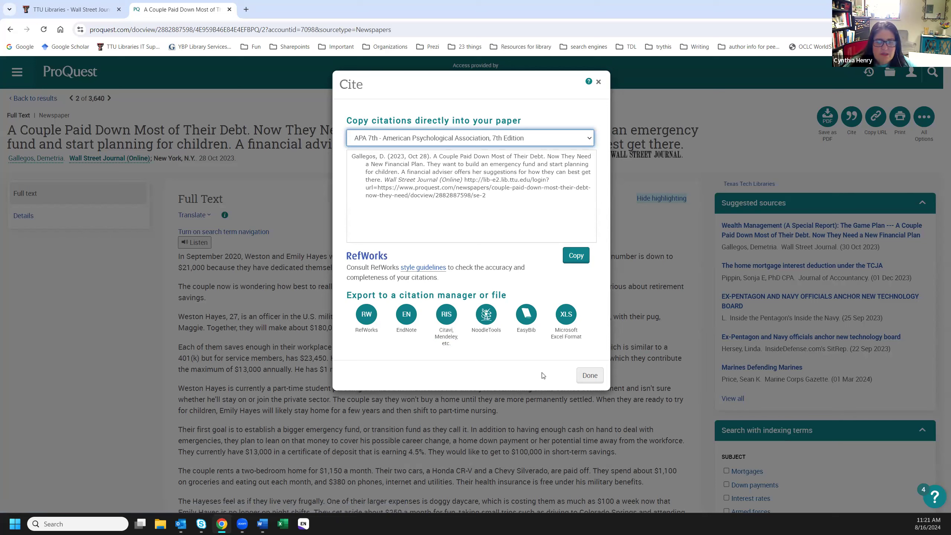
click(595, 380)
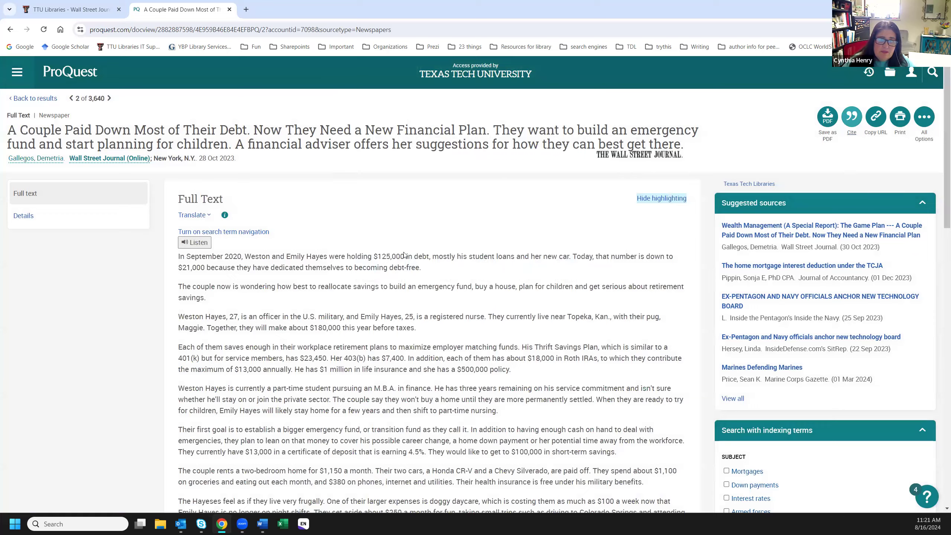
Skim the article's full text through the professional advice section to the credit and copyright lines, and return to its heading
scroll(396, 328, down, 3)
scroll(397, 328, down, 3)
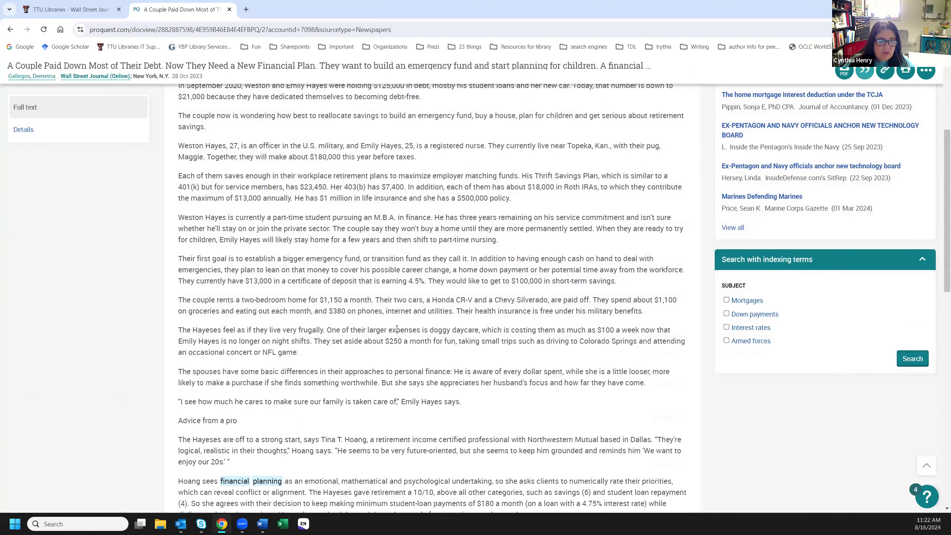
scroll(397, 328, up, 5)
scroll(396, 330, down, 6)
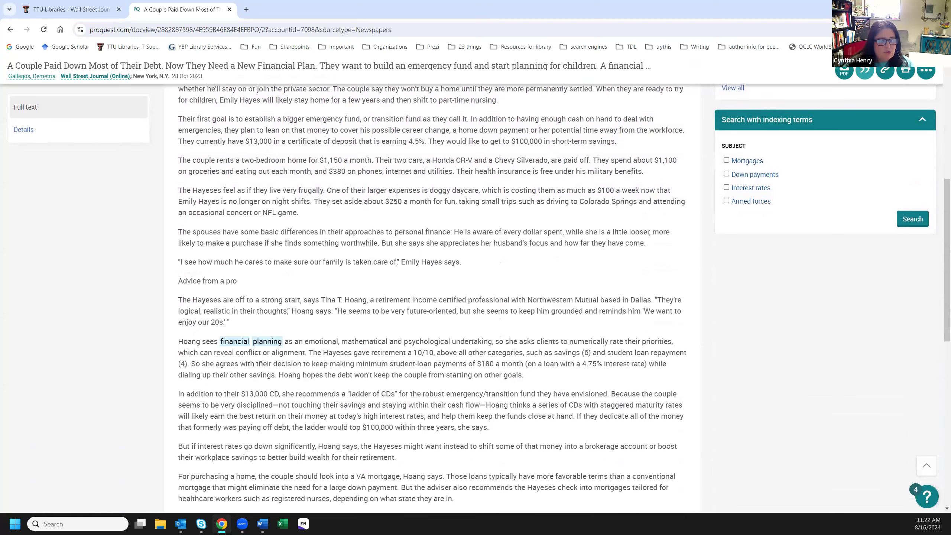
scroll(401, 332, down, 6)
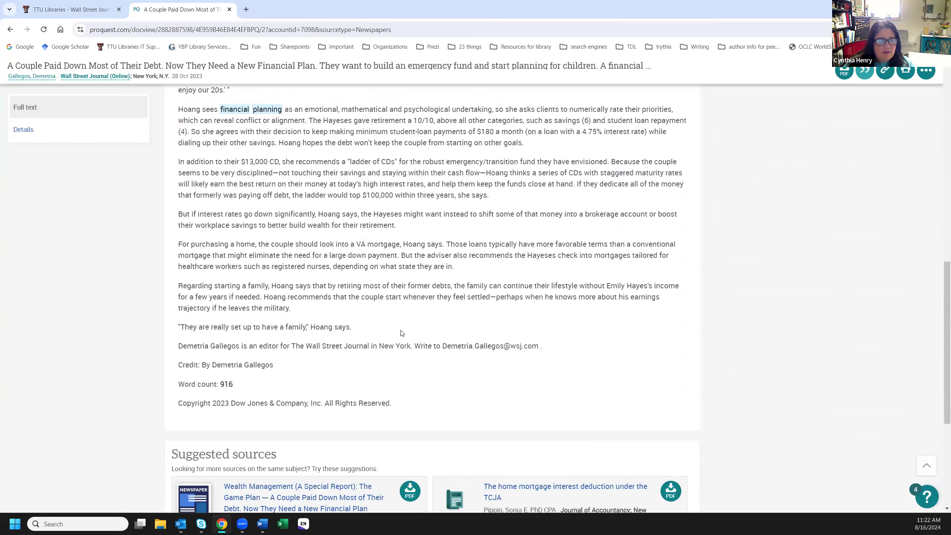
scroll(402, 332, up, 2)
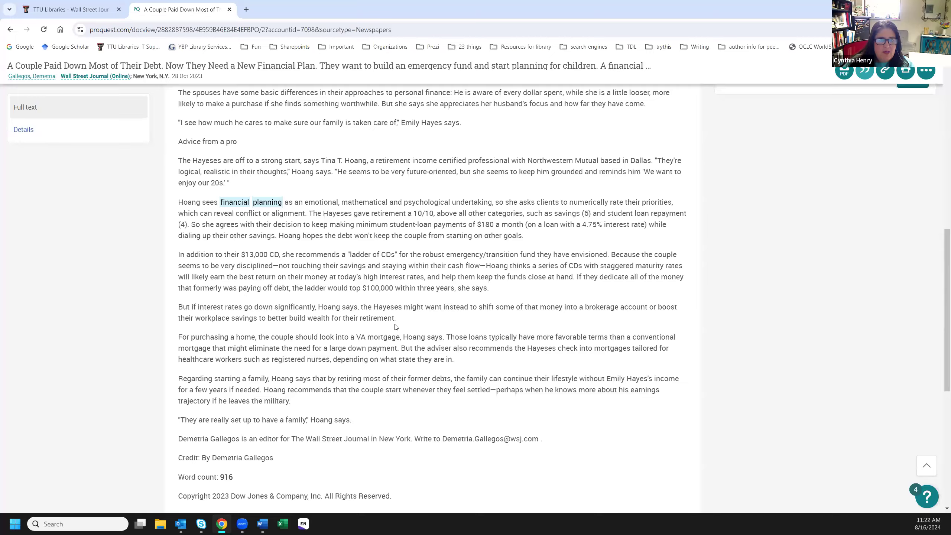
scroll(396, 327, up, 9)
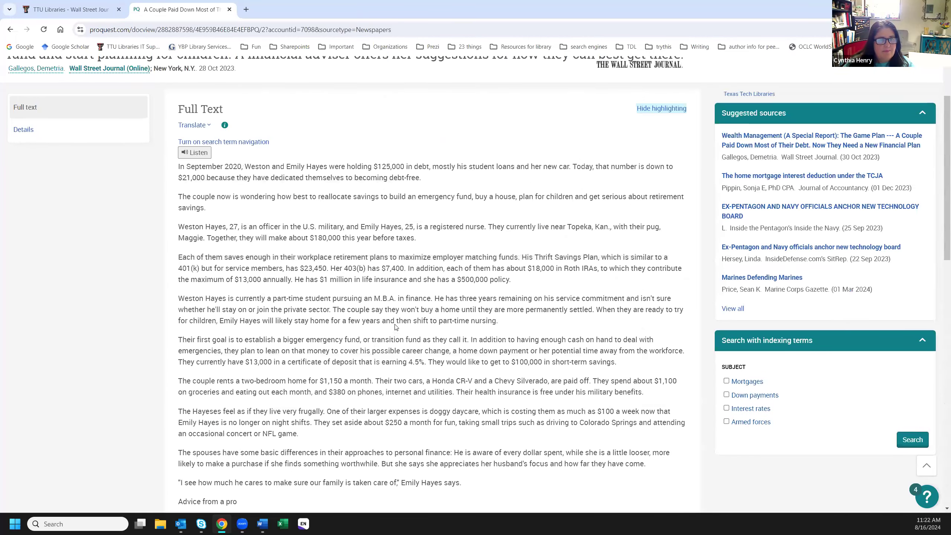
scroll(396, 327, up, 1)
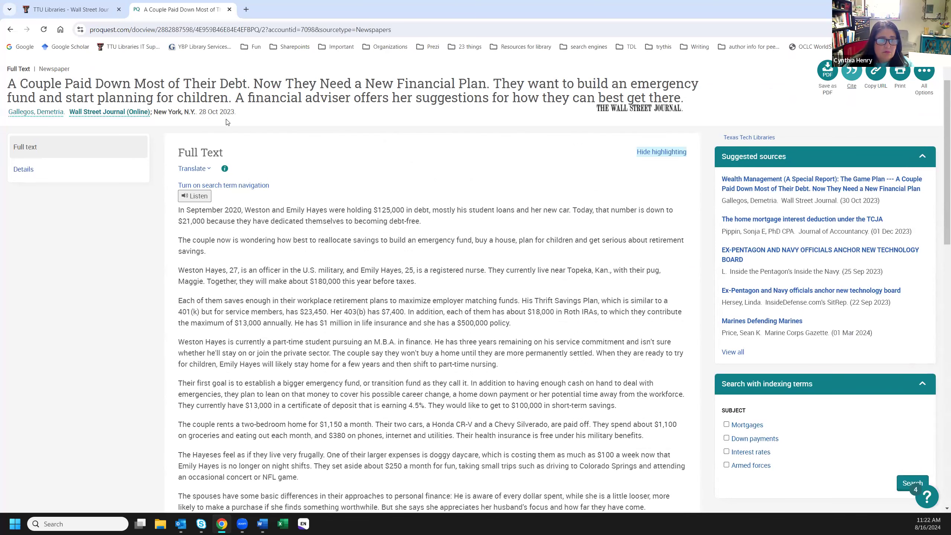
scroll(226, 121, up, 1)
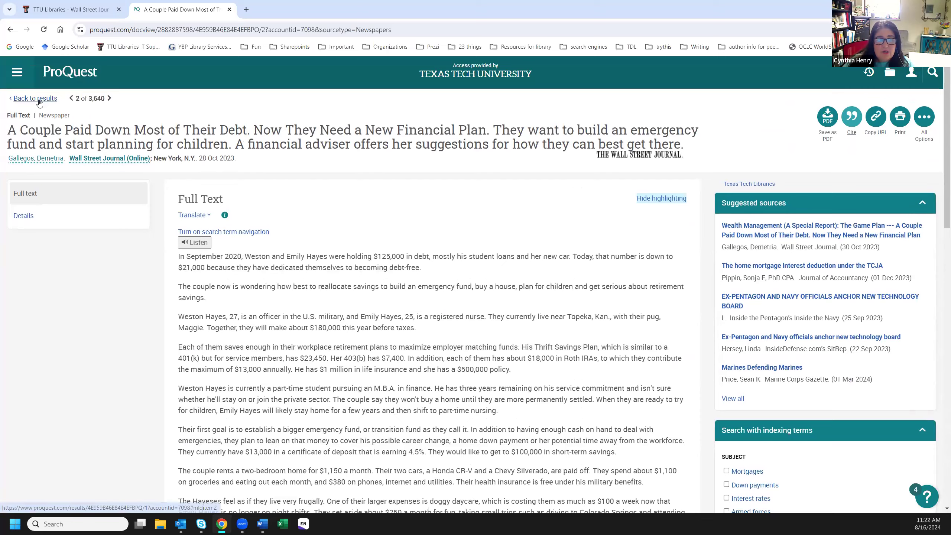
Leave the article and its search results to return to the Wall Street Journal (Online) publication page
click(36, 99)
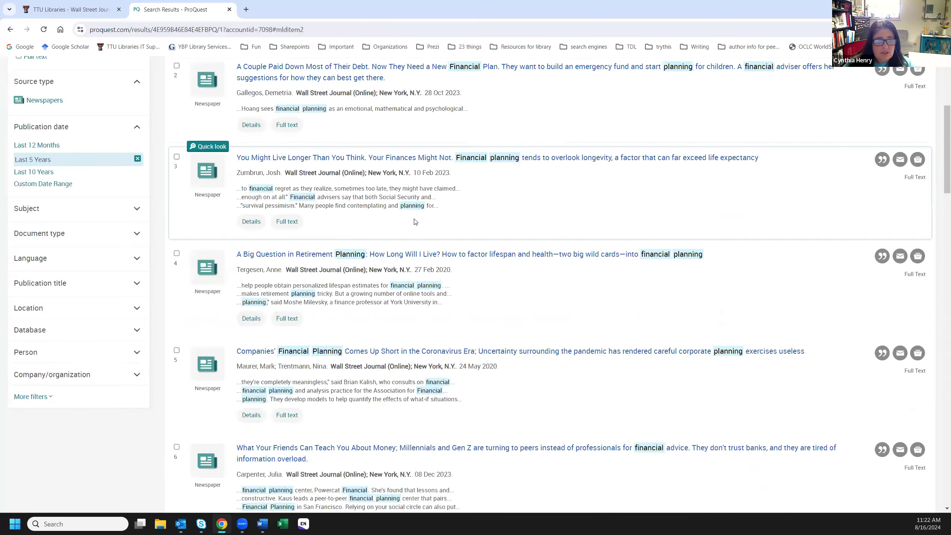
scroll(415, 222, up, 5)
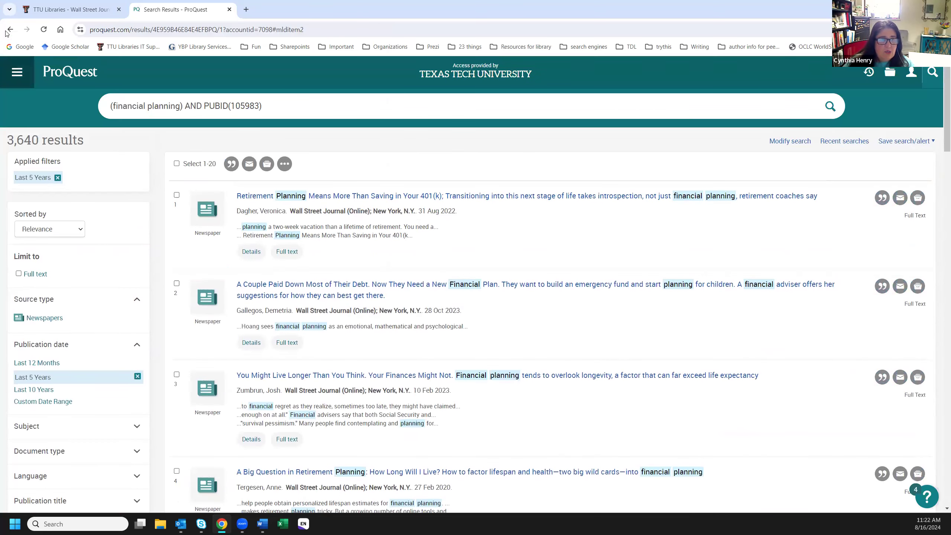
click(10, 31)
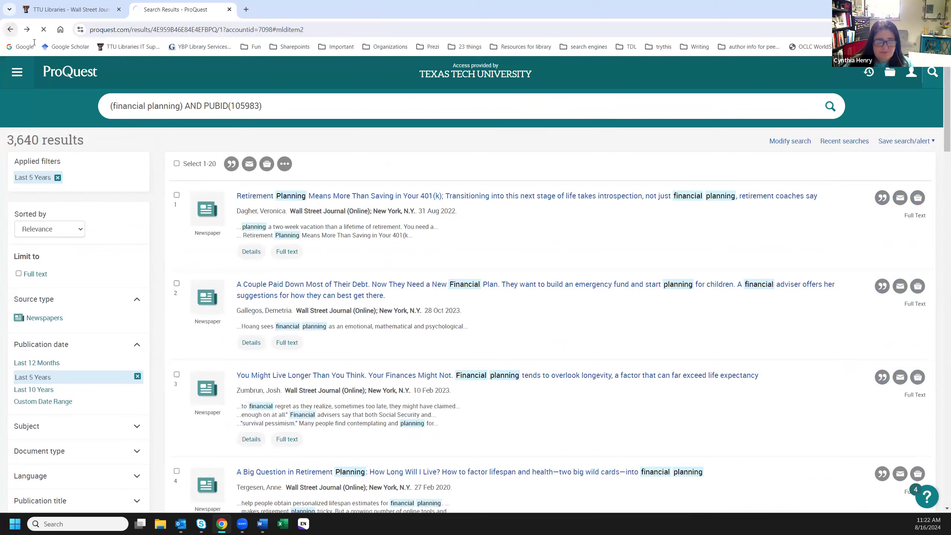
click(9, 30)
click(6, 34)
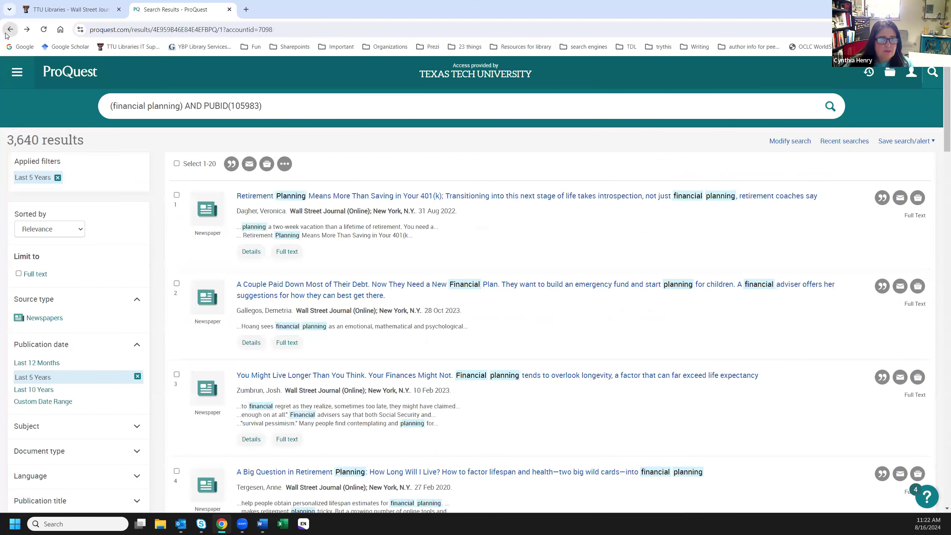
click(6, 34)
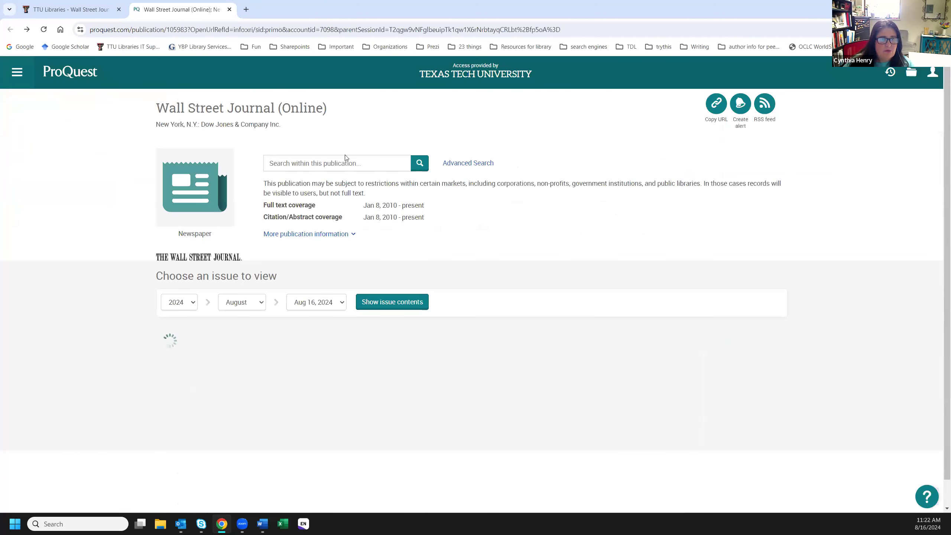
click(344, 161)
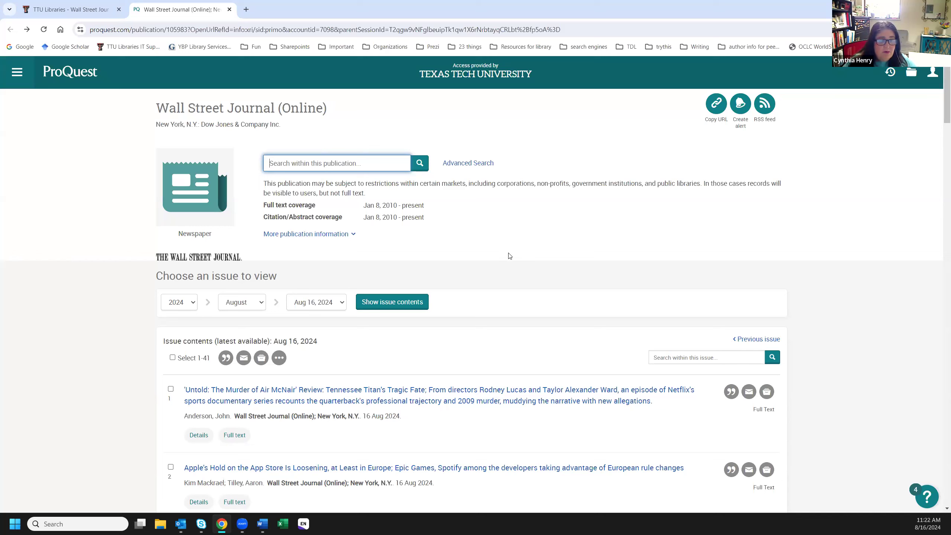
Show the contents of the Wall Street Journal (Online) issue for Jun 30, 2022
click(180, 305)
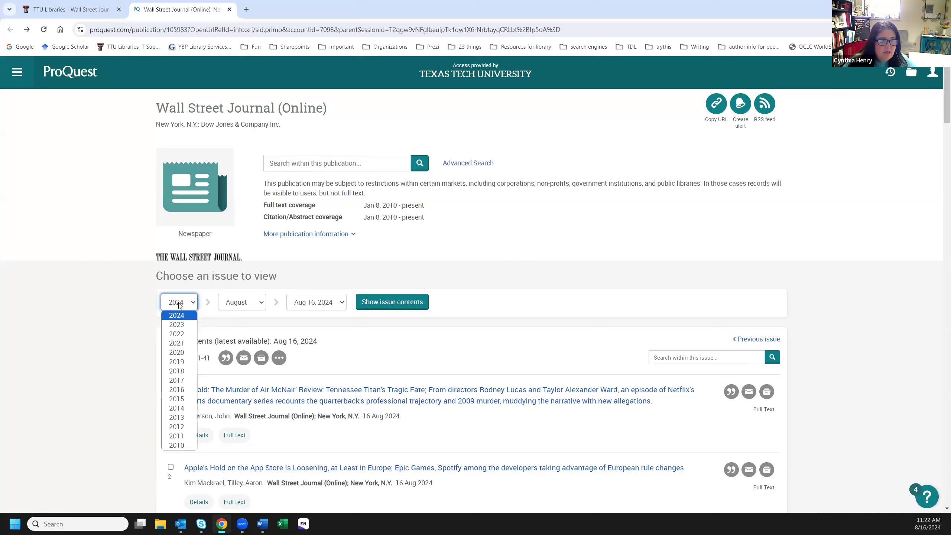
click(177, 333)
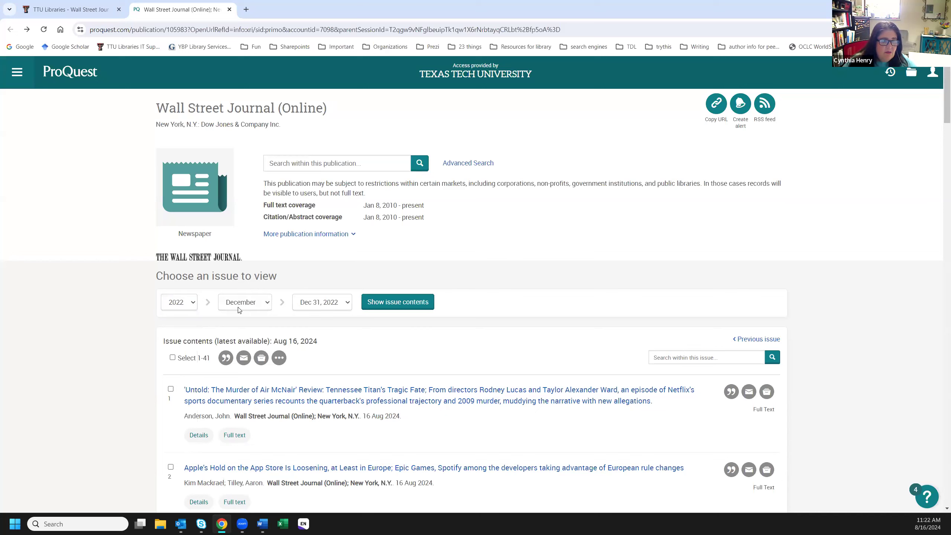
click(241, 309)
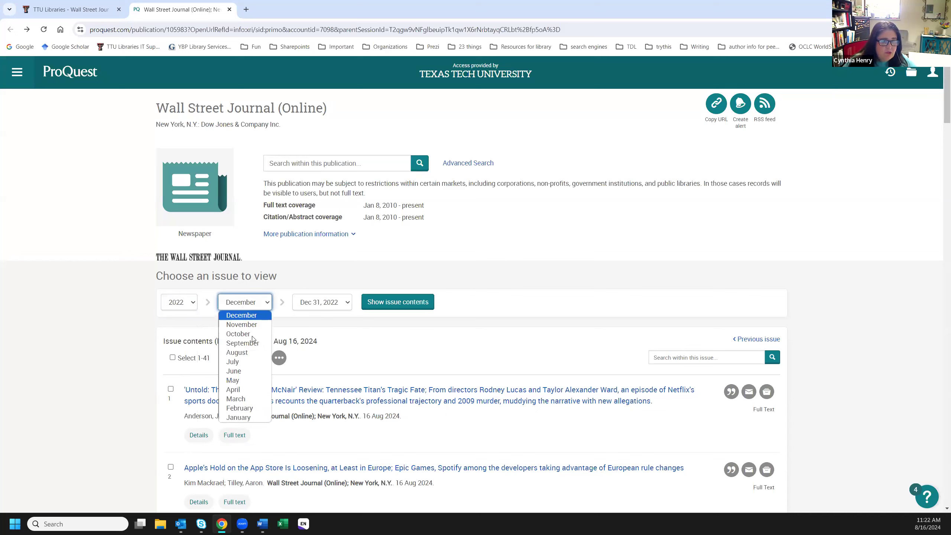
click(250, 371)
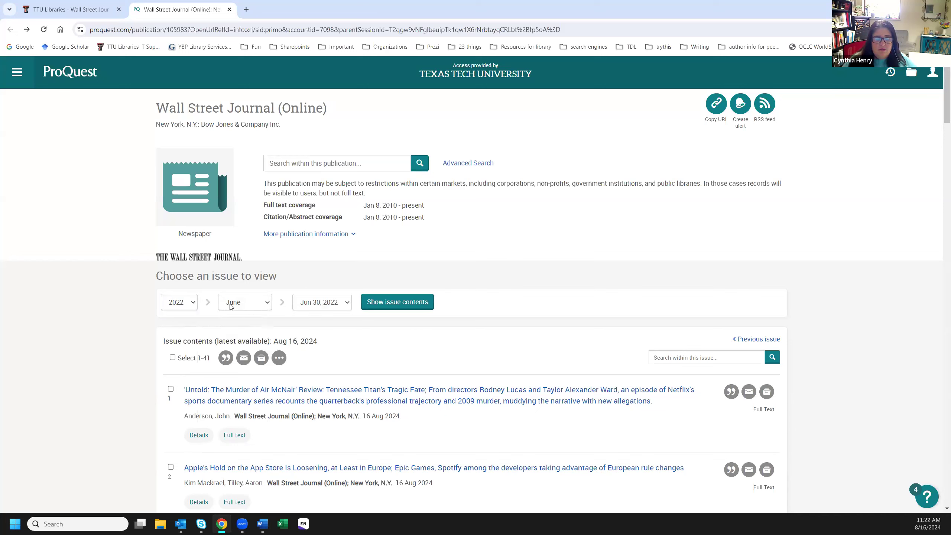
click(407, 307)
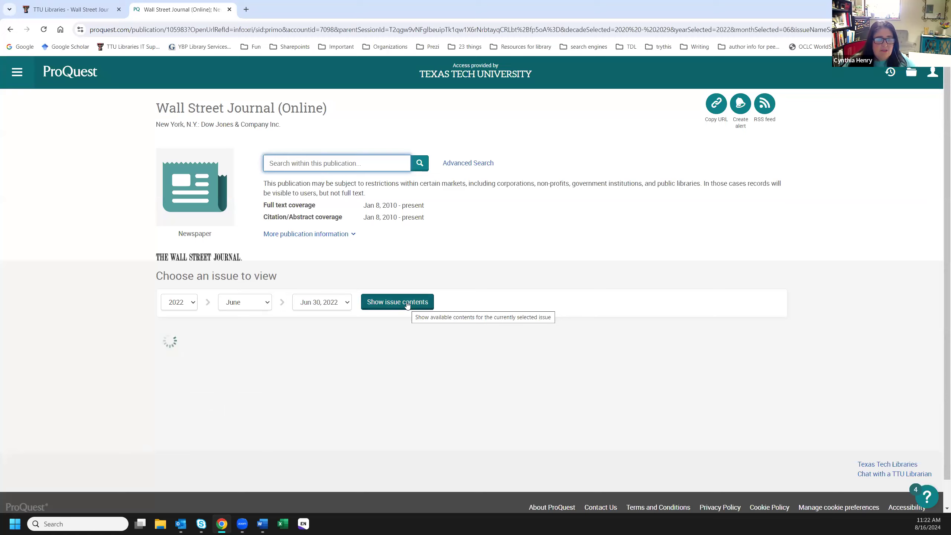
Look through the articles in the Jun 30, 2022 issue and locate the search for that single issue
scroll(428, 304, down, 3)
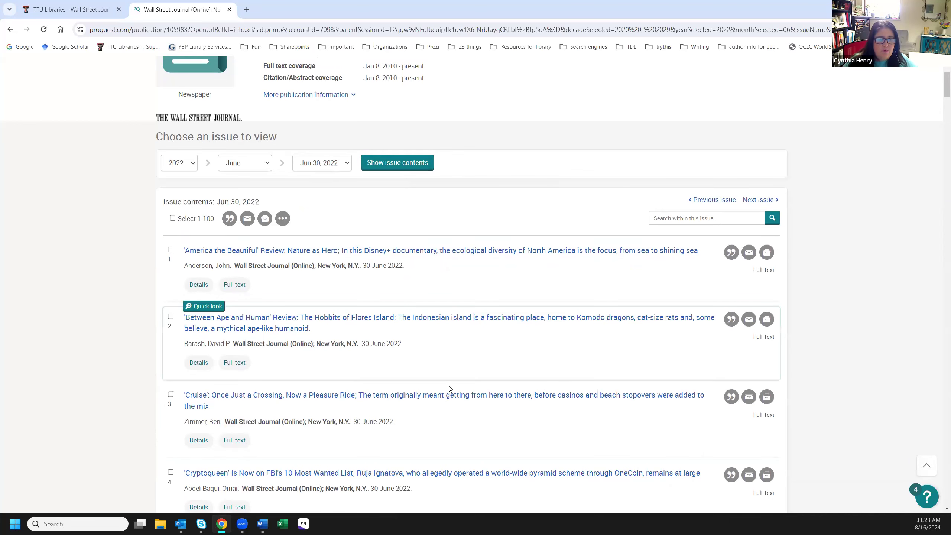
scroll(473, 365, down, 3)
scroll(483, 374, down, 1)
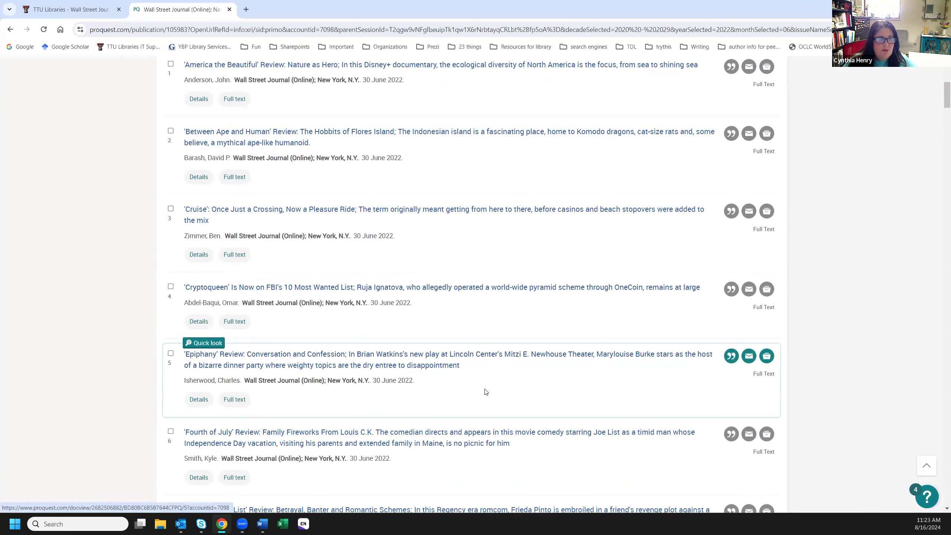
scroll(441, 310, up, 7)
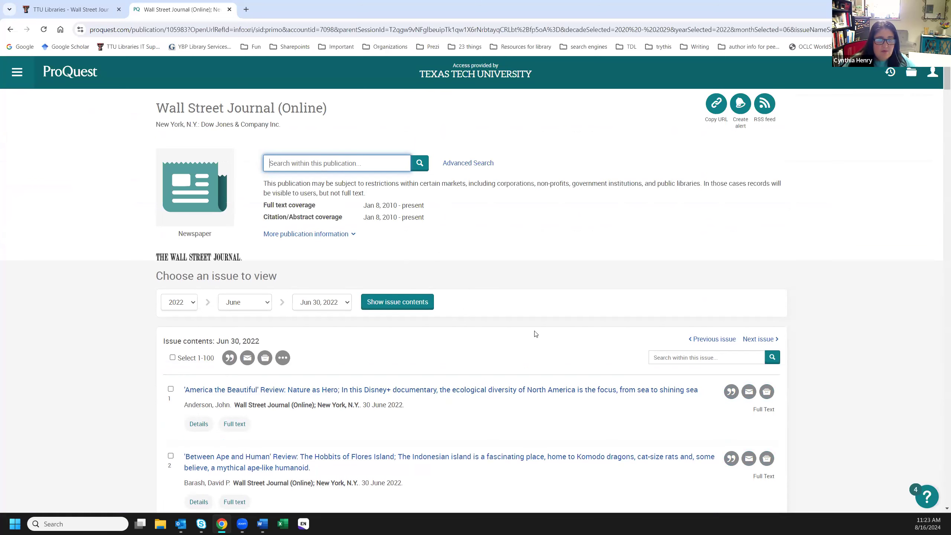
scroll(659, 350, down, 1)
click(702, 313)
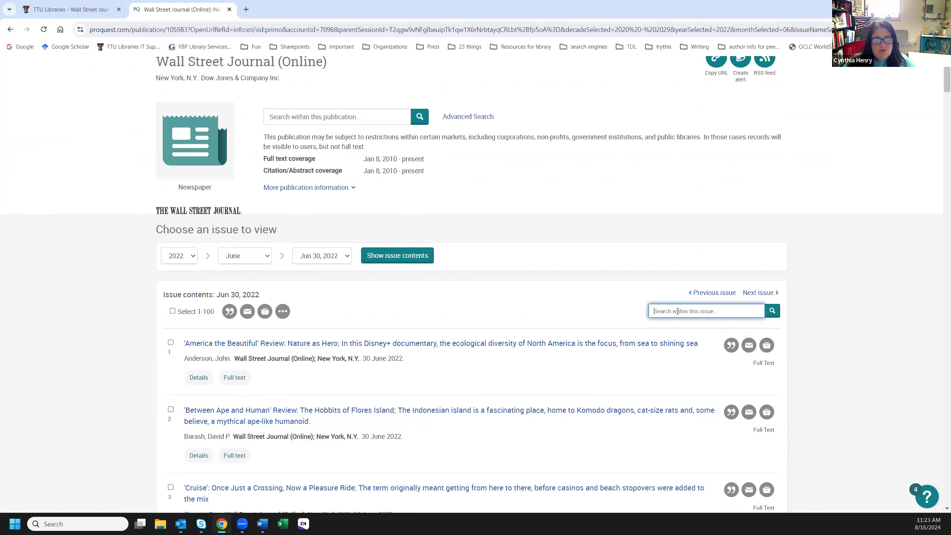
scroll(535, 322, up, 1)
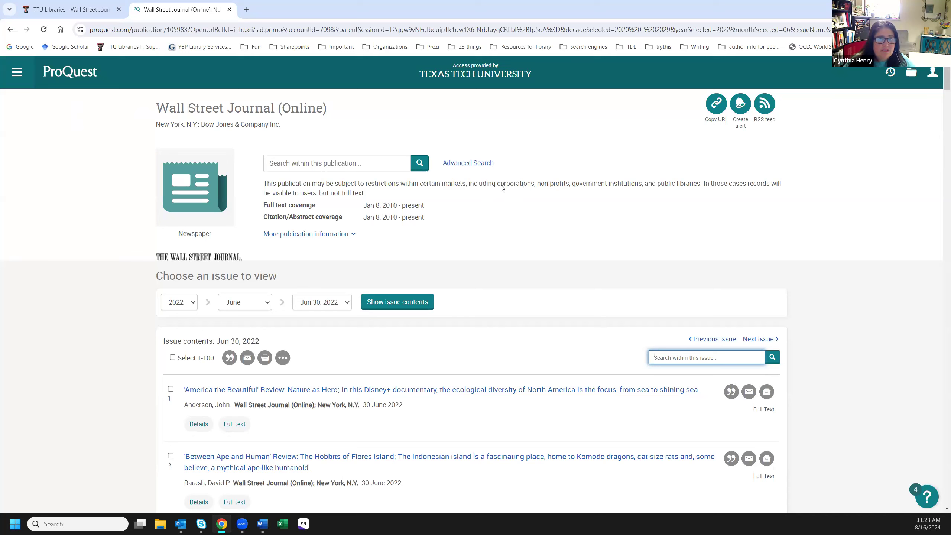
Go to ProQuest's publication search and limit the source type to newspapers
click(17, 73)
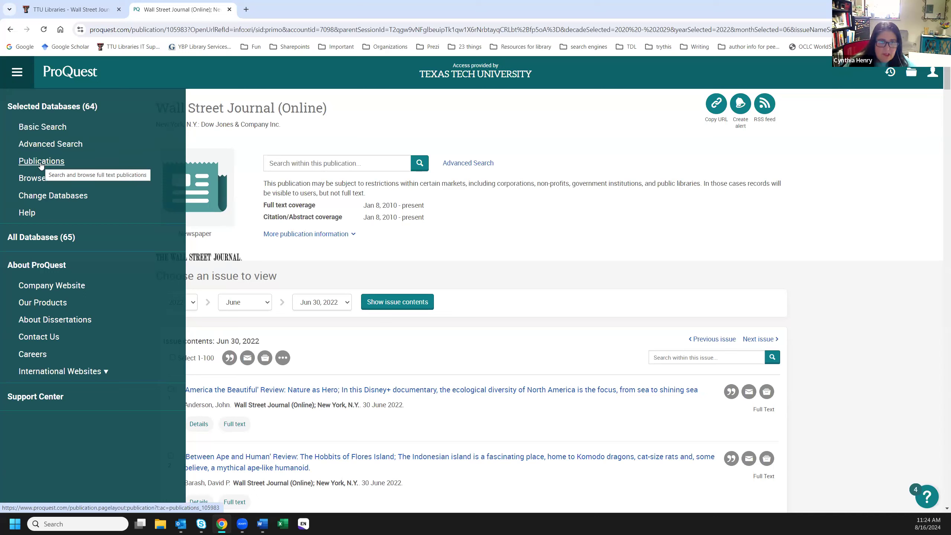
click(41, 163)
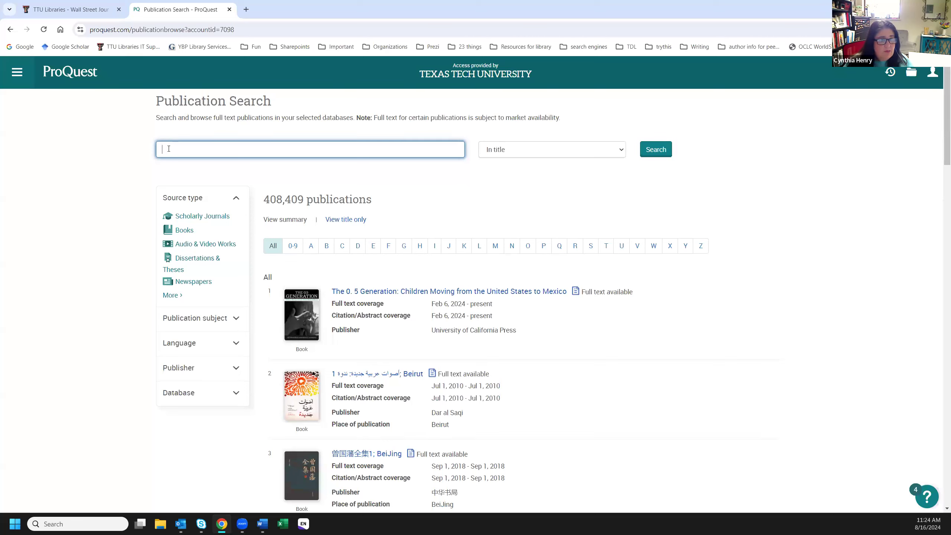
click(189, 287)
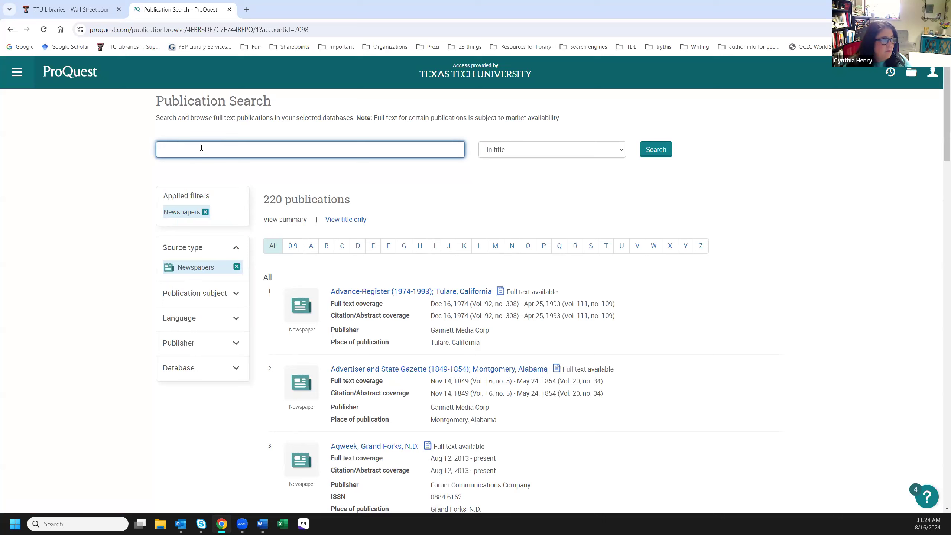
Search newspaper titles for "New york times" and open the New York Times (1923-) publication page
text(N)
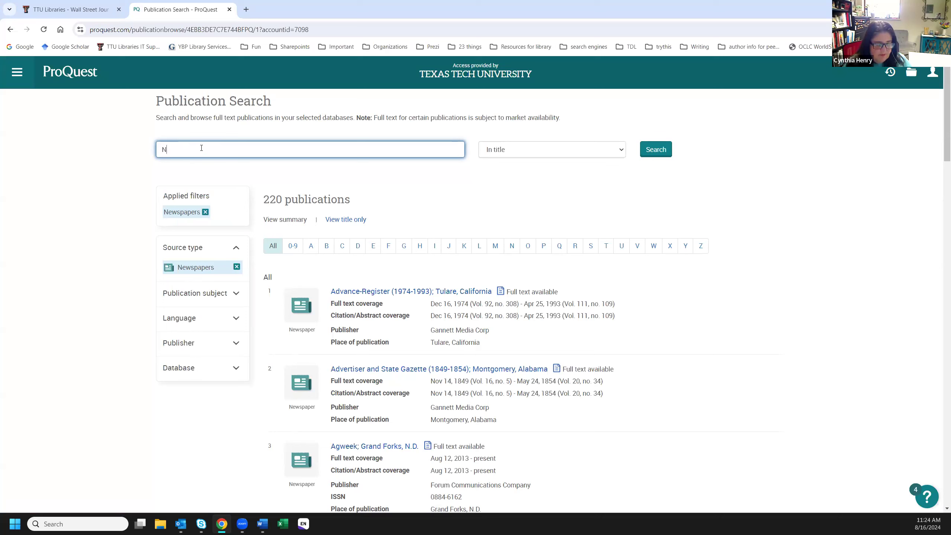
text(ew yor)
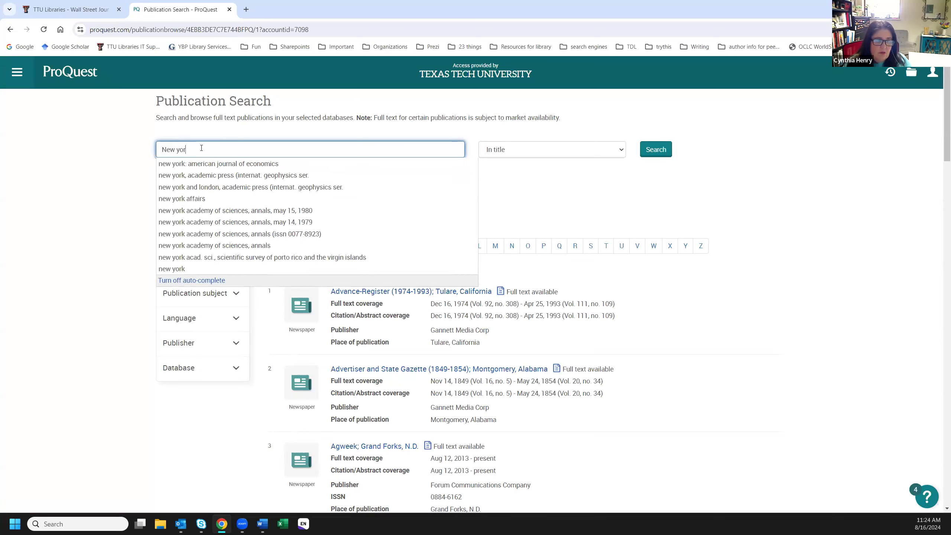
text(k times)
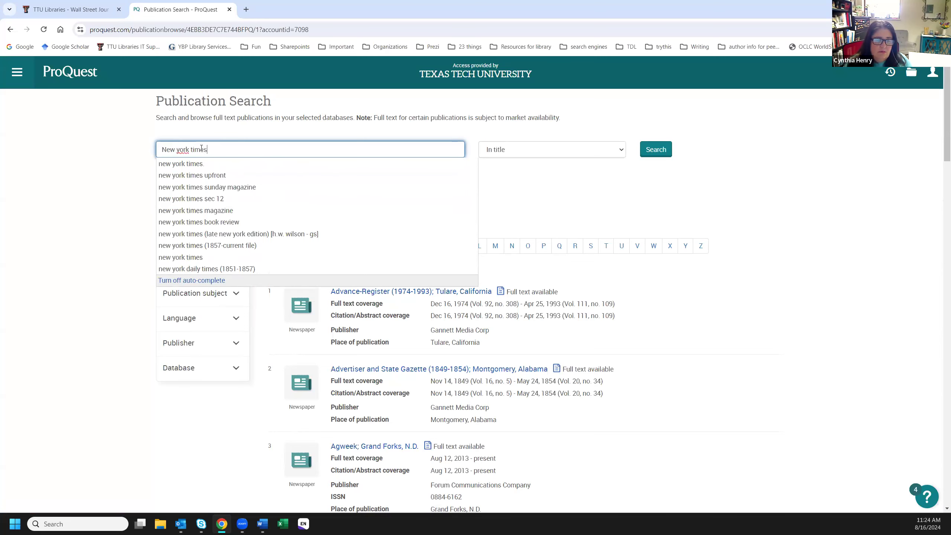
key(Return)
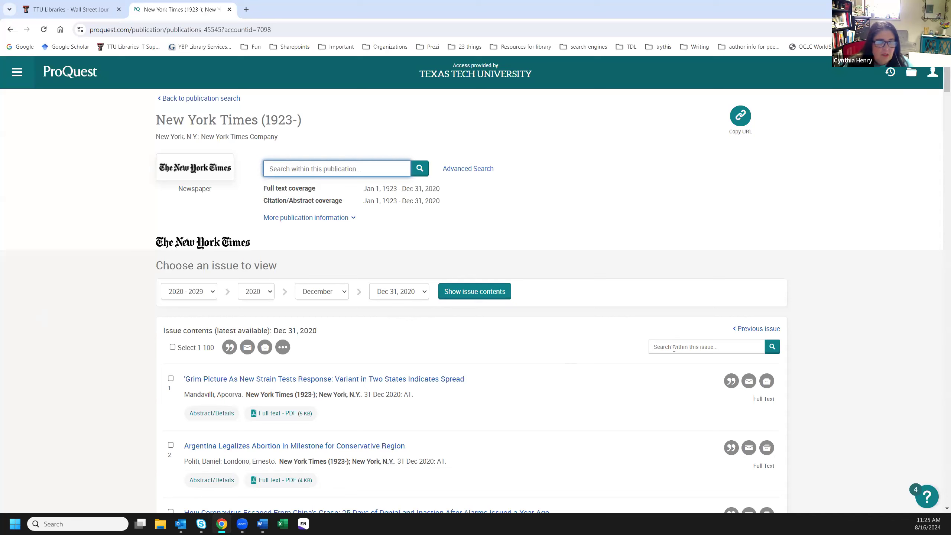
Highlight the start year 1923 in the New York Times publication title
drag(268, 120, 294, 121)
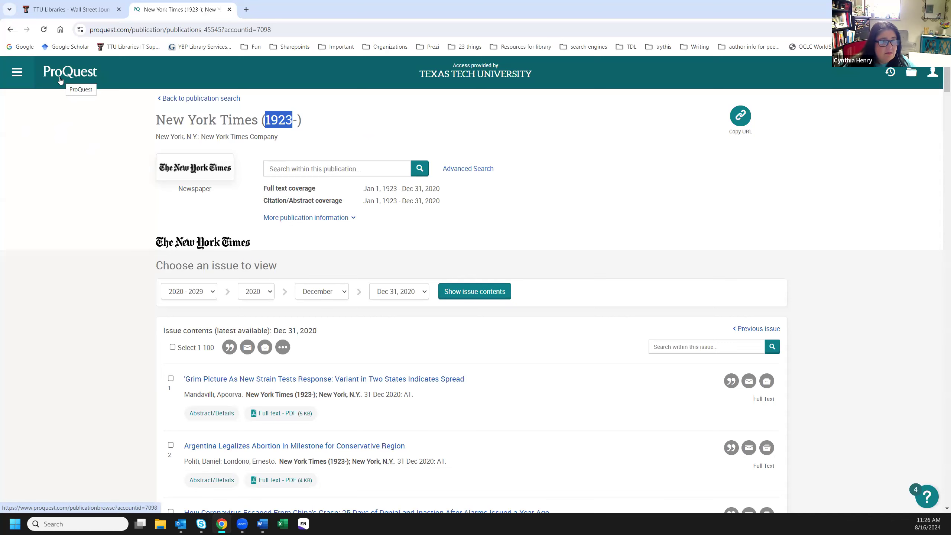
Switch to the TTU Libraries search and search everything for "Lubbock Avalanche Journal", spelled correctly
click(56, 13)
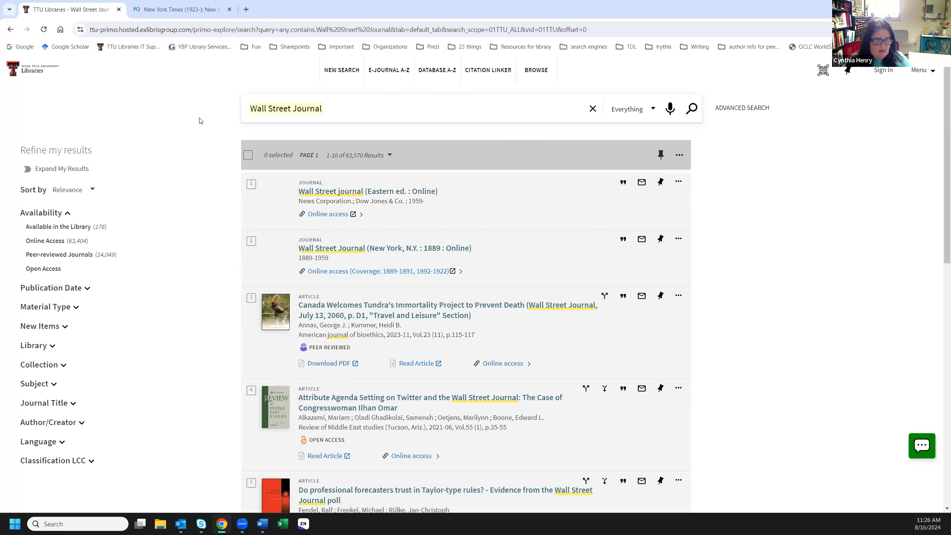
text(Lubbo)
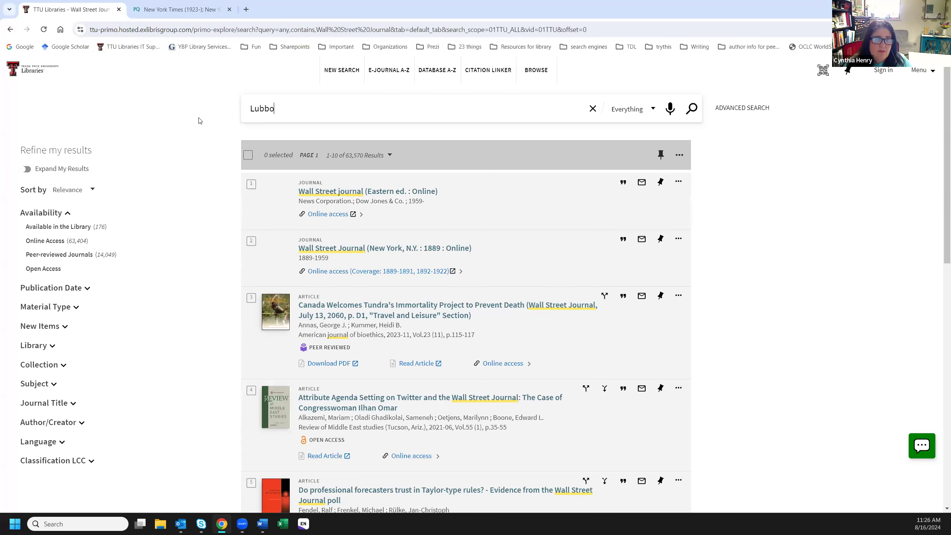
text(ock A)
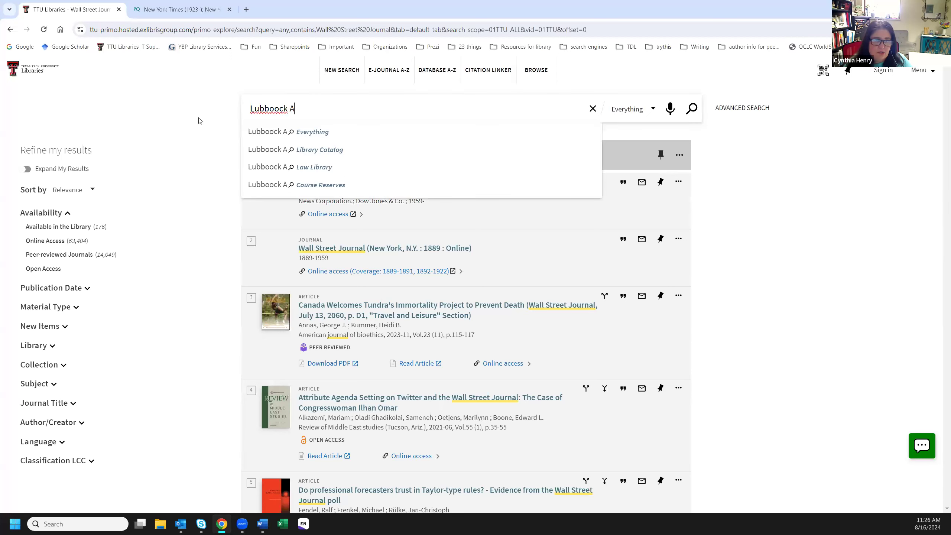
text(valanche Jor)
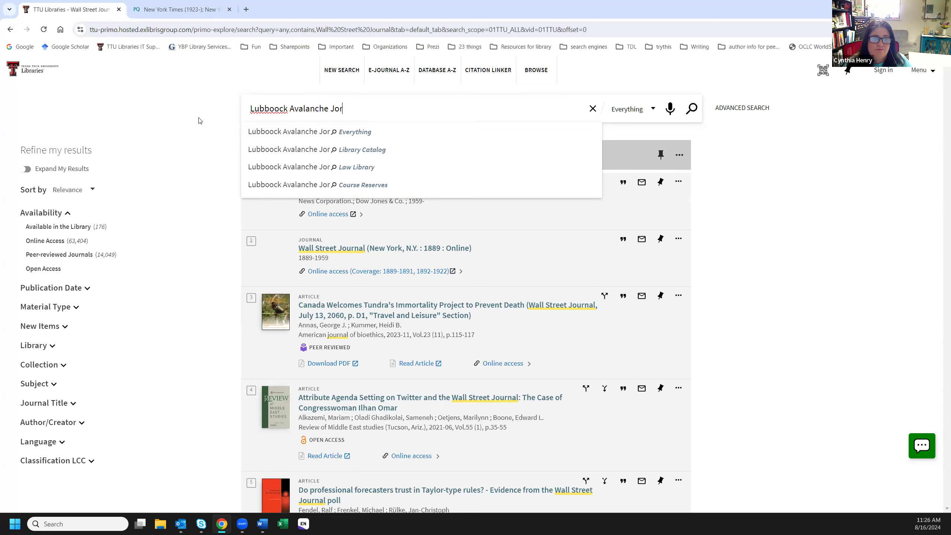
key(BackSpace)
text(urnal)
key(Return)
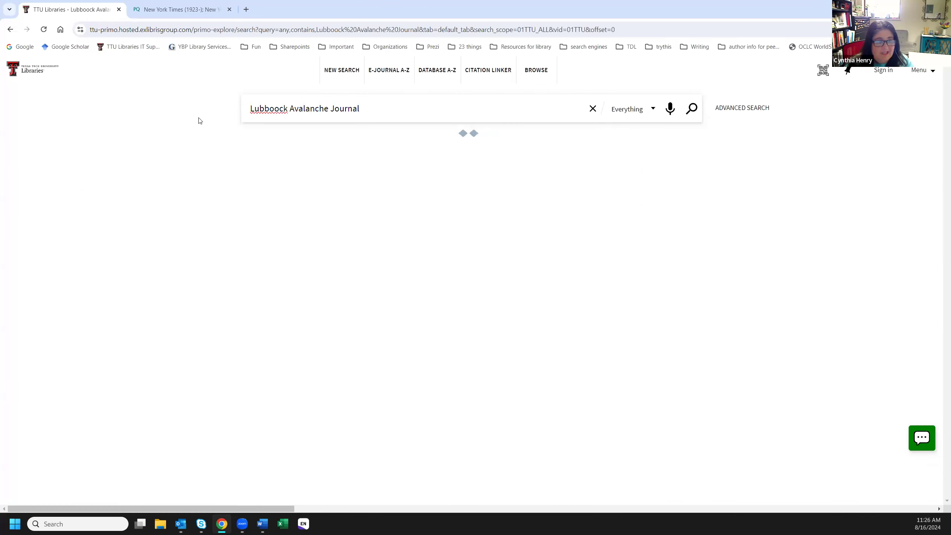
click(271, 108)
key(BackSpace)
click(367, 110)
key(Return)
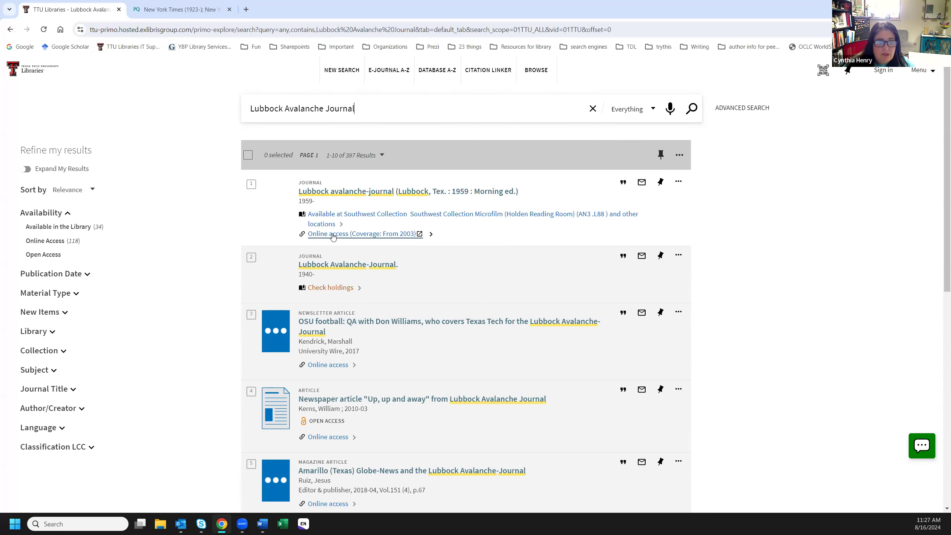
Open the online access with coverage from 2003 for the Lubbock avalanche-journal, close the New York Times page and look over the newspaper's issues
click(332, 235)
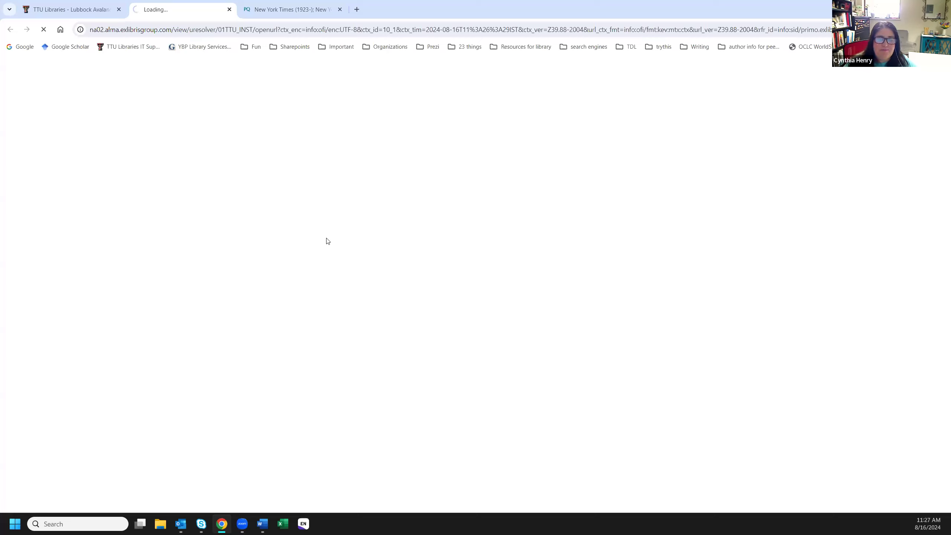
click(339, 10)
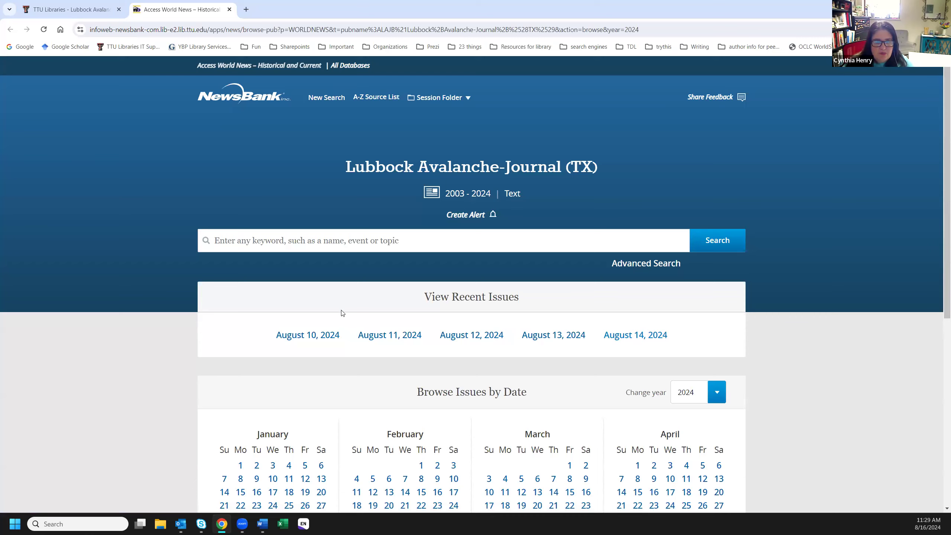
scroll(499, 399, down, 6)
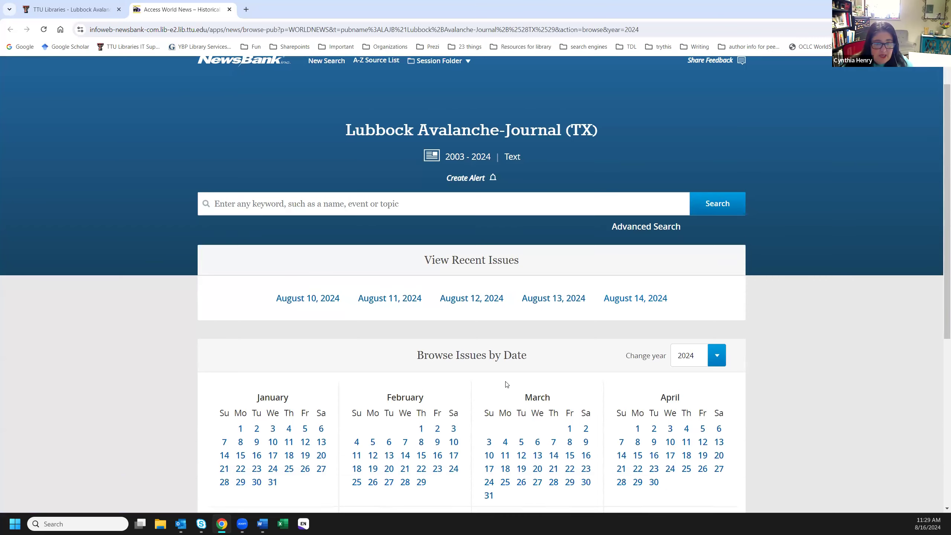
scroll(509, 384, up, 5)
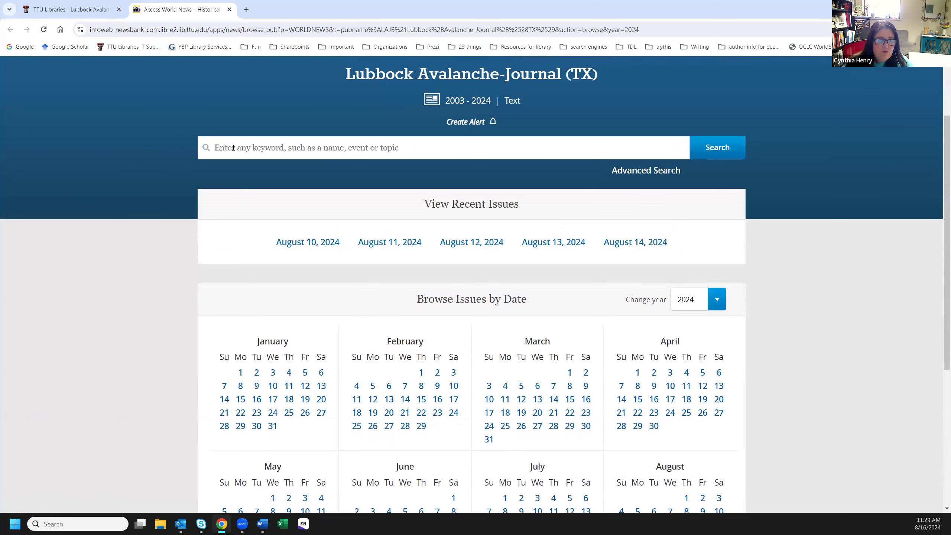
Search within the Lubbock Avalanche-Journal for financial planning
click(252, 147)
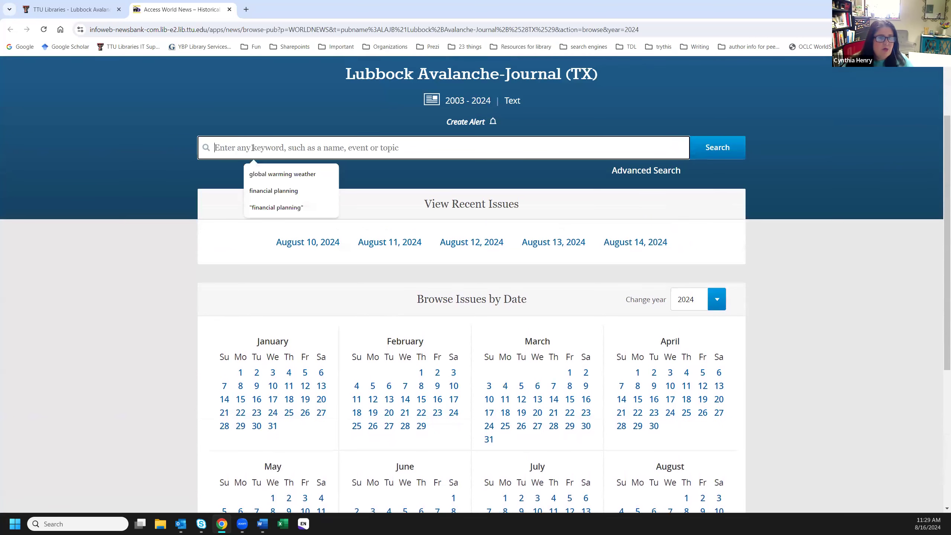
click(269, 190)
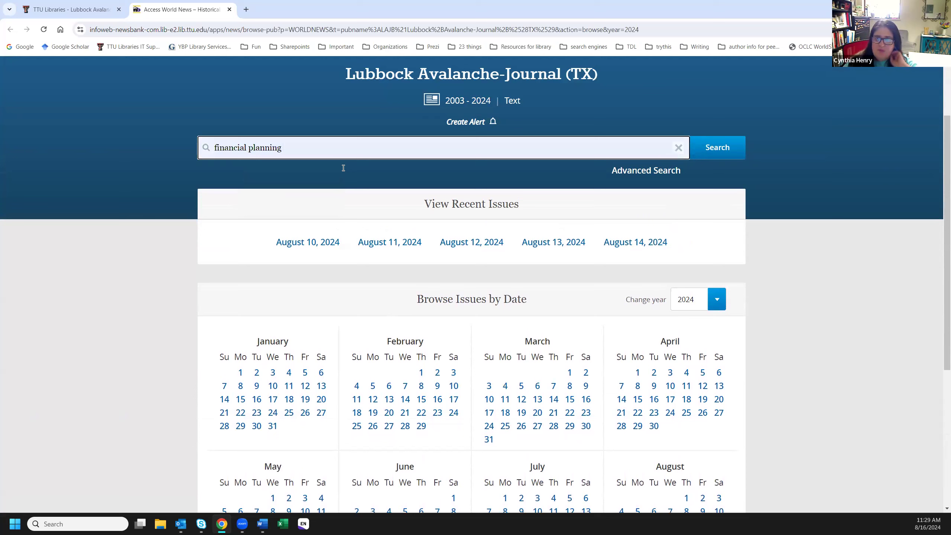
key(Return)
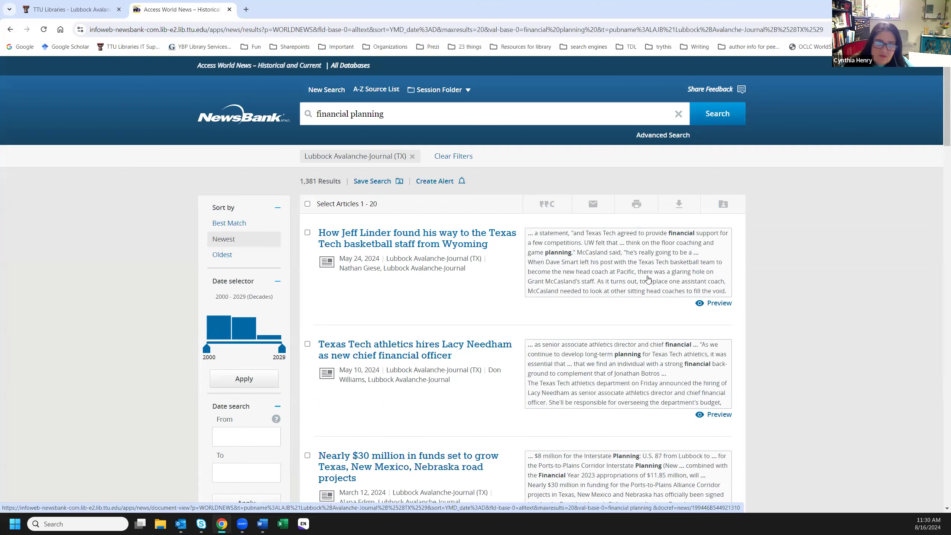
Review the financial planning results and narrow the search to the exact phrase "financial planning" with quotation marks
scroll(658, 374, down, 3)
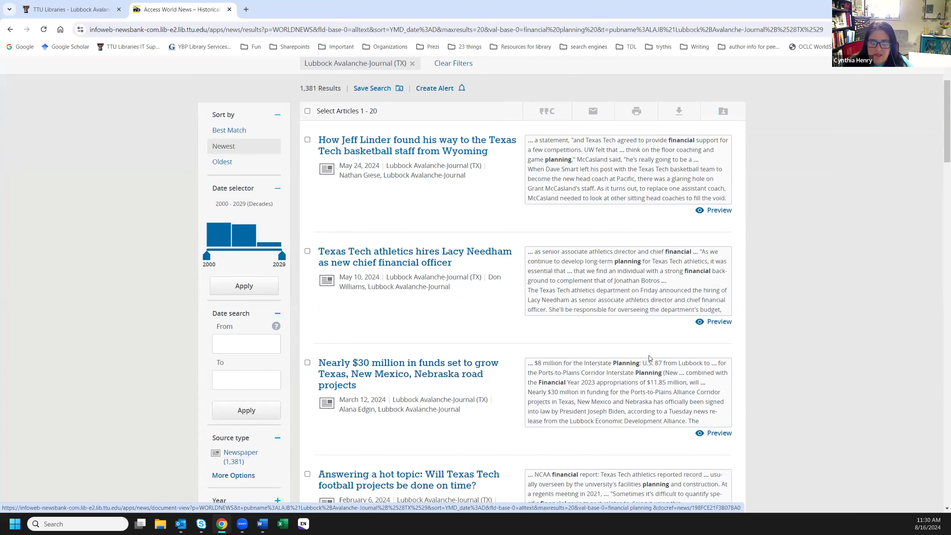
scroll(631, 381, down, 3)
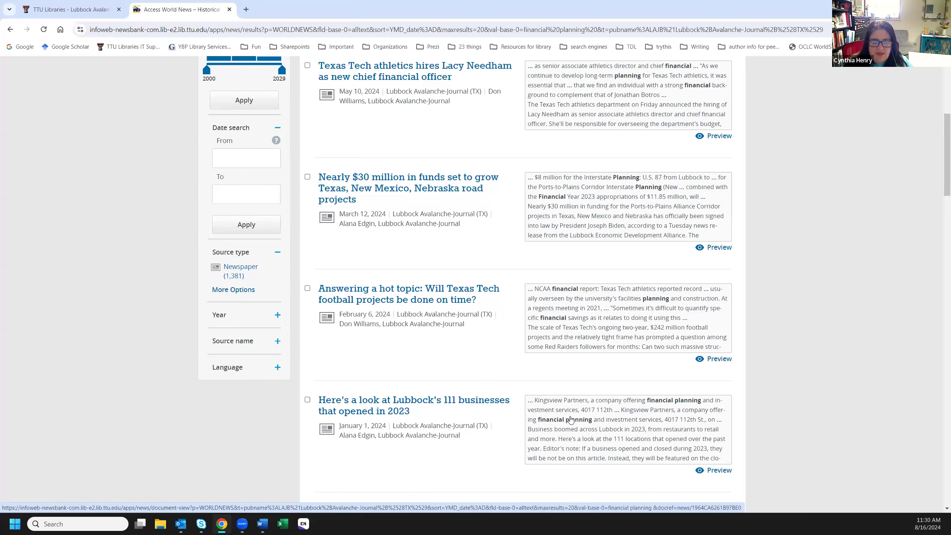
scroll(573, 427, up, 6)
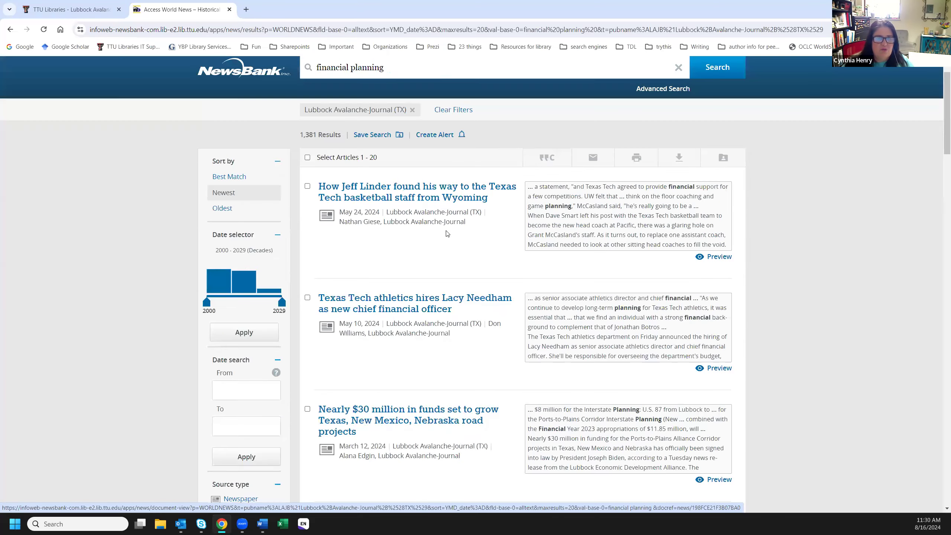
click(389, 110)
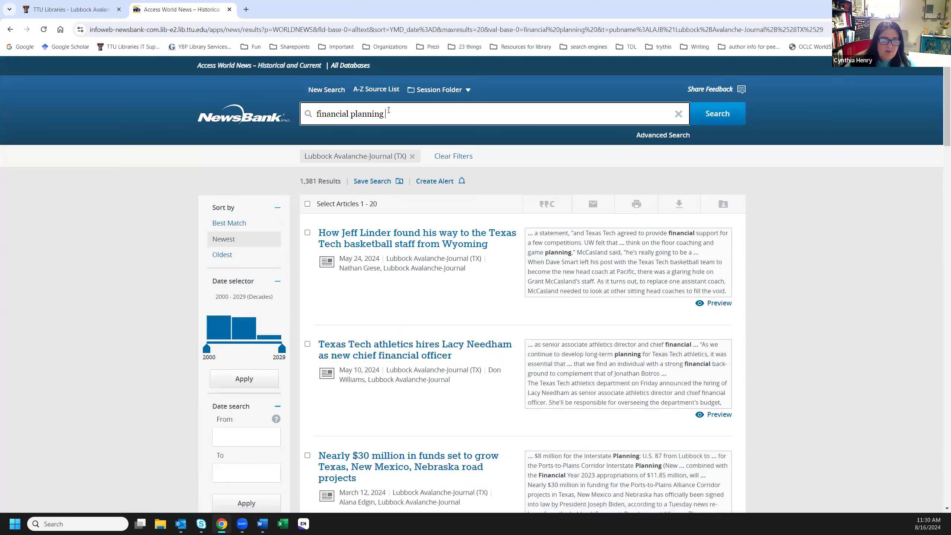
text(")
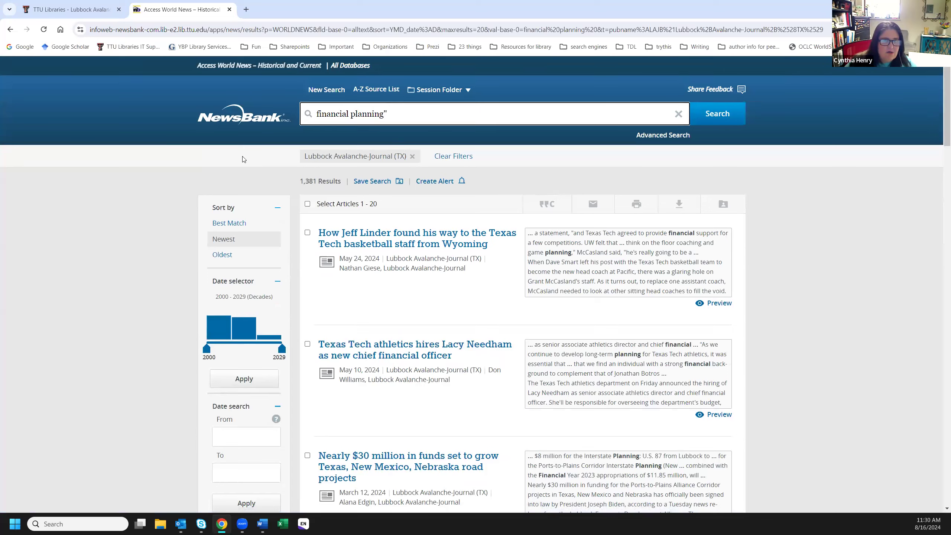
text(")
key(Return)
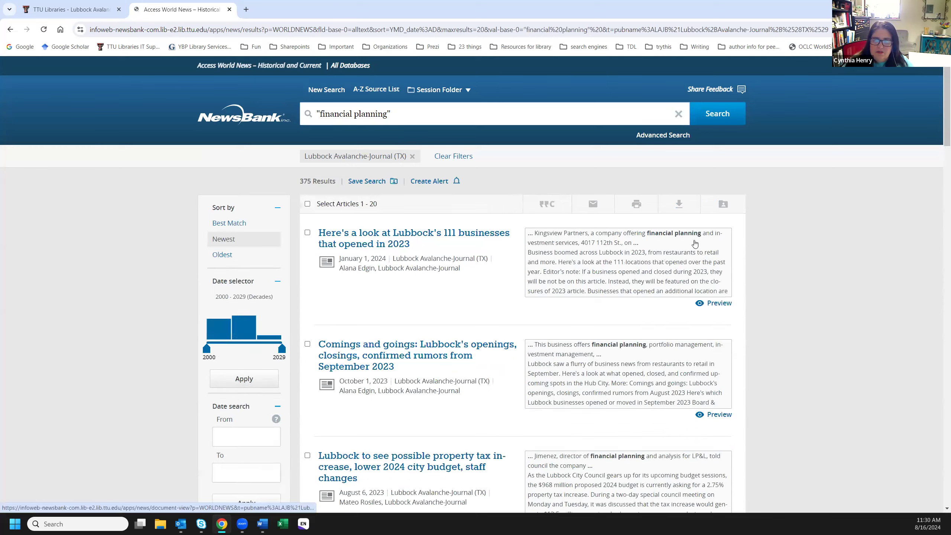
Look through the exact-phrase results and preview the article "Here's a look at Lubbock's 111 businesses that opened in 2023"
scroll(623, 374, down, 1)
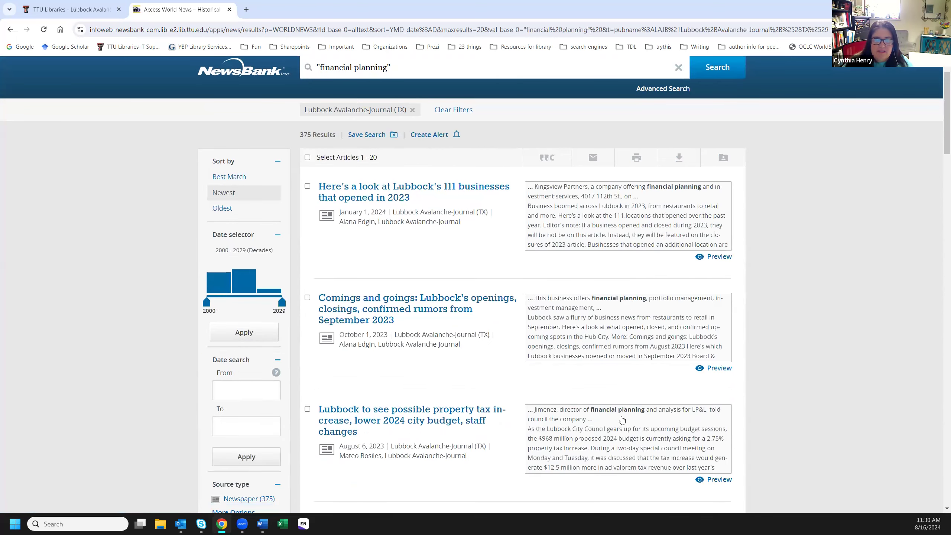
scroll(620, 419, down, 2)
scroll(620, 431, up, 4)
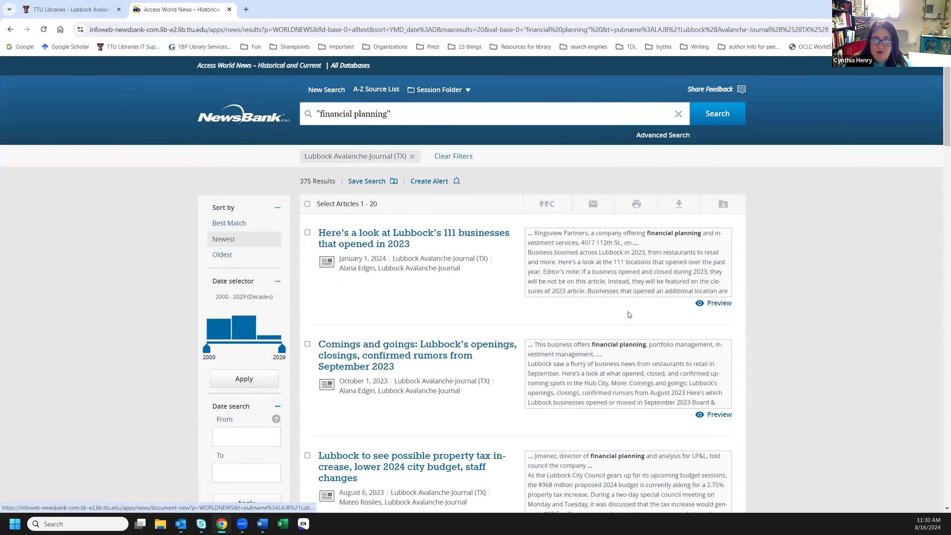
click(710, 305)
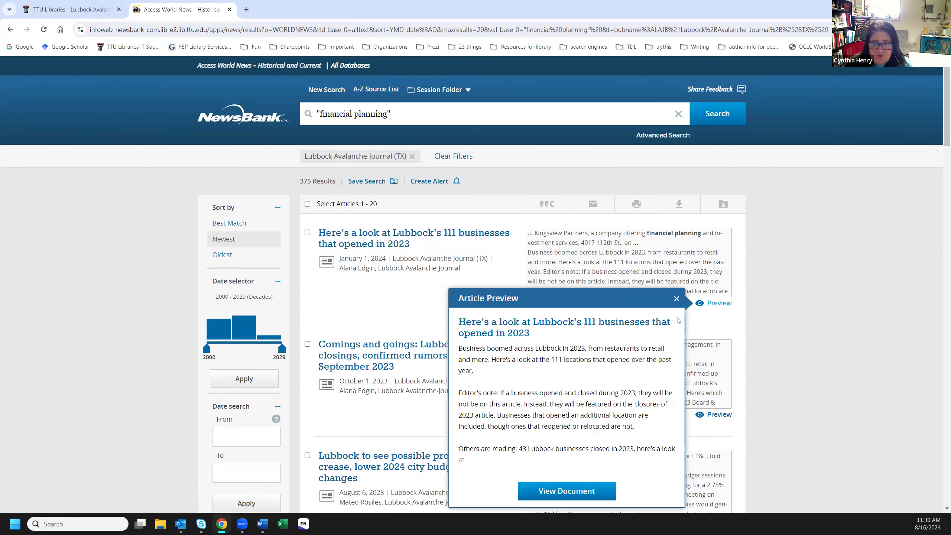
scroll(599, 330, down, 1)
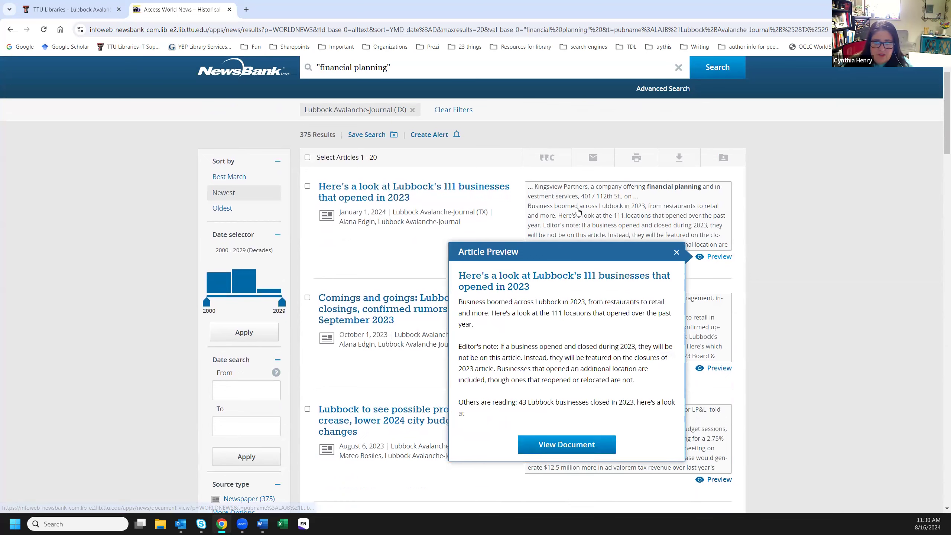
key(Escape)
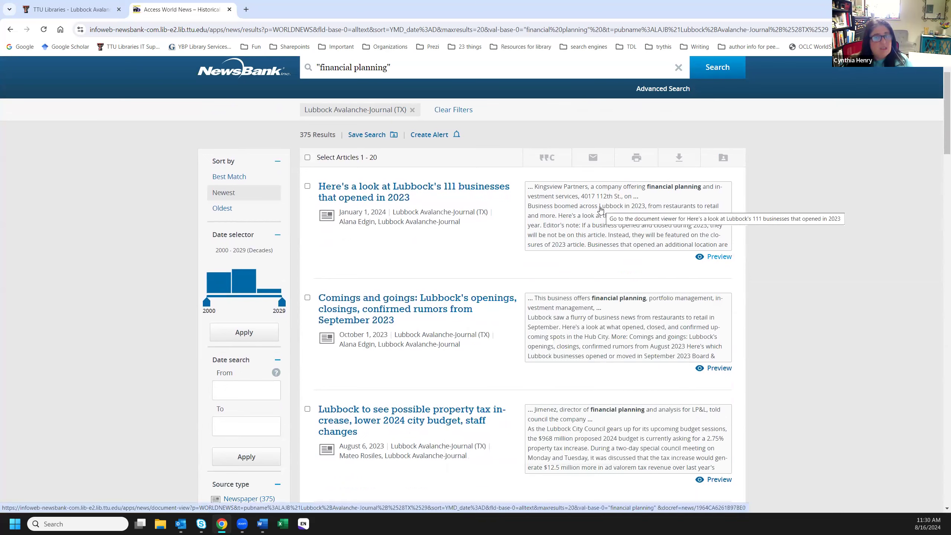
Open the full article on Lubbock's 111 businesses that opened in 2023 and examine its text and document tools
click(598, 209)
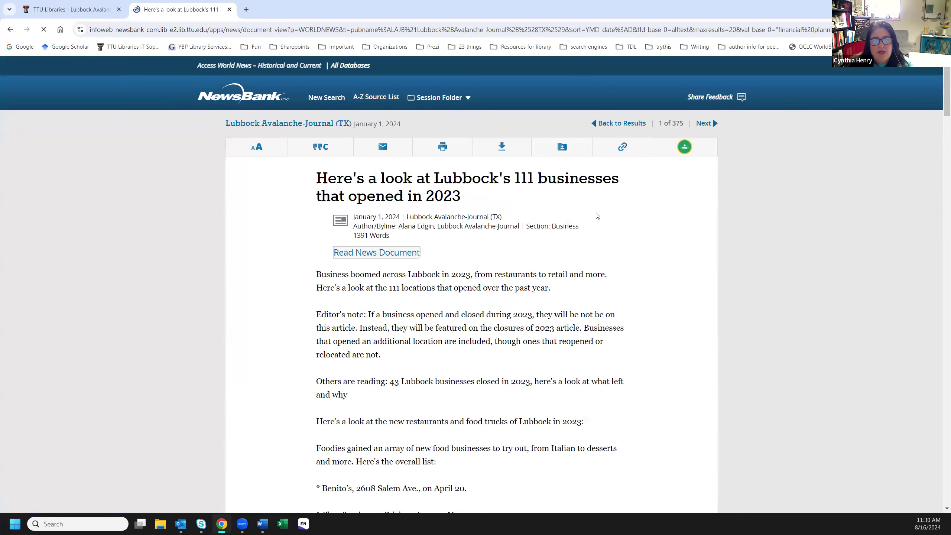
scroll(515, 319, down, 6)
scroll(516, 319, up, 6)
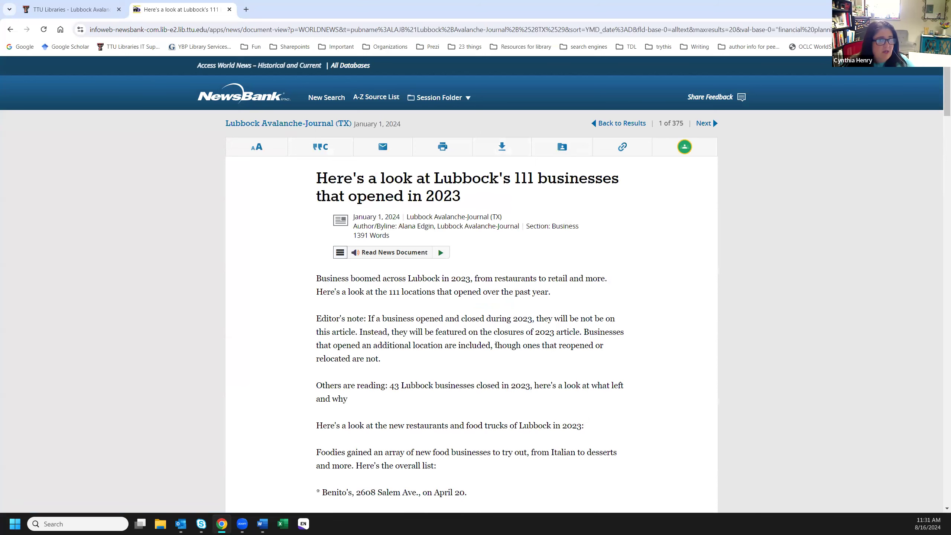
scroll(435, 320, down, 5)
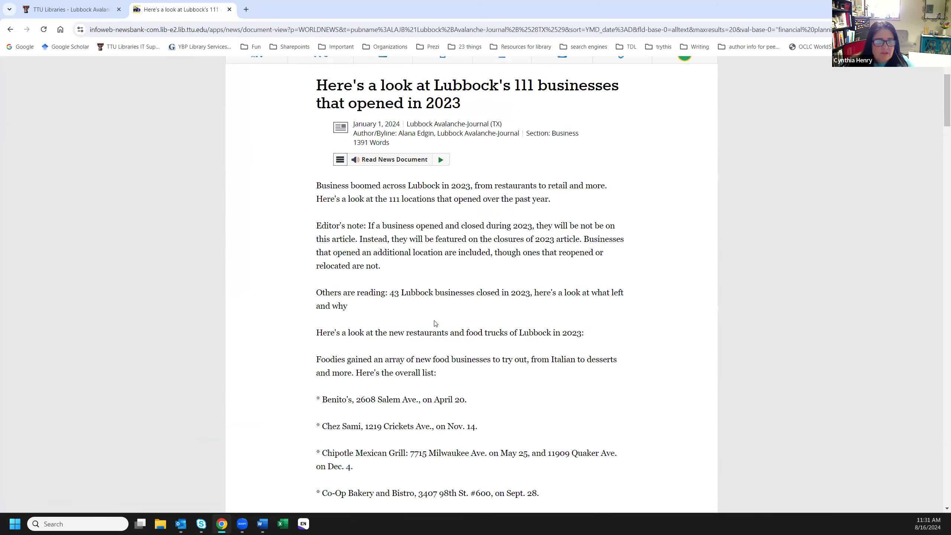
scroll(526, 342, up, 5)
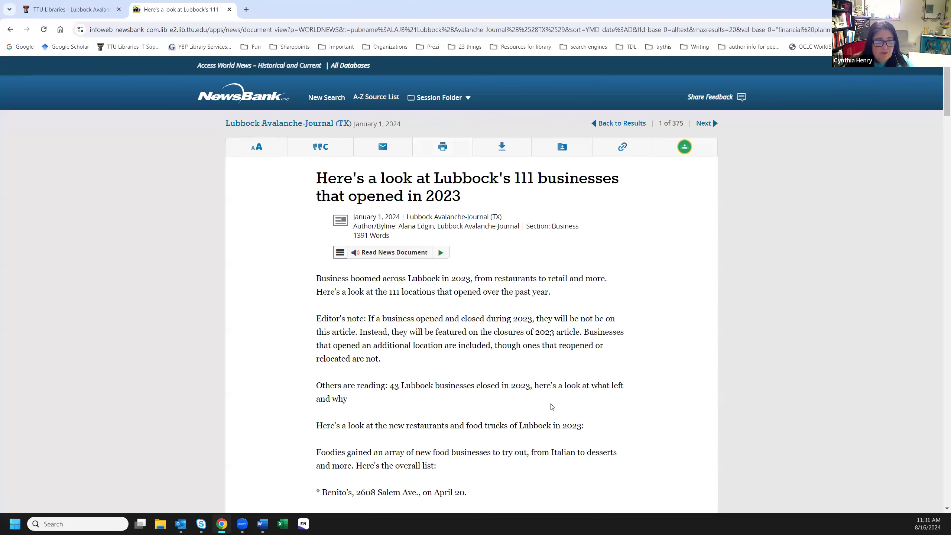
scroll(552, 411, down, 2)
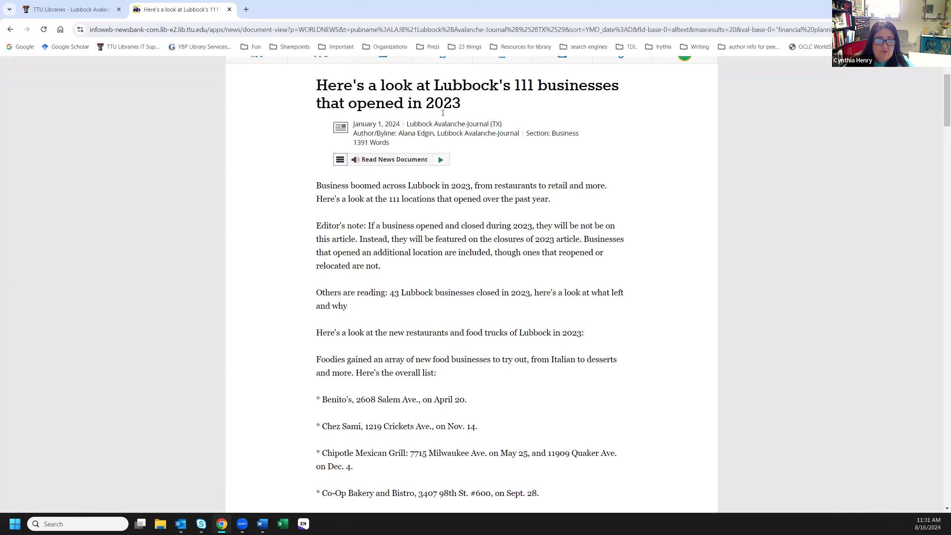
scroll(626, 322, down, 2)
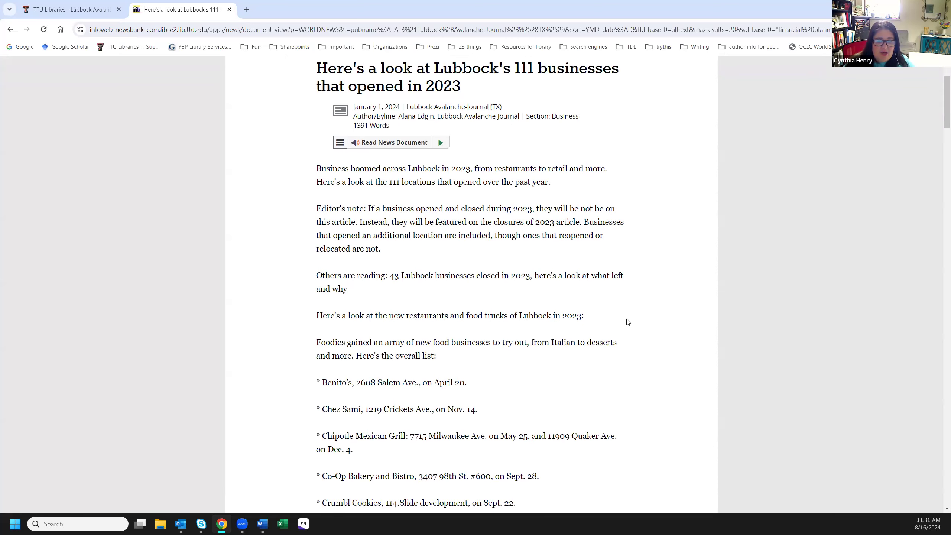
scroll(585, 318, down, 2)
scroll(565, 317, up, 5)
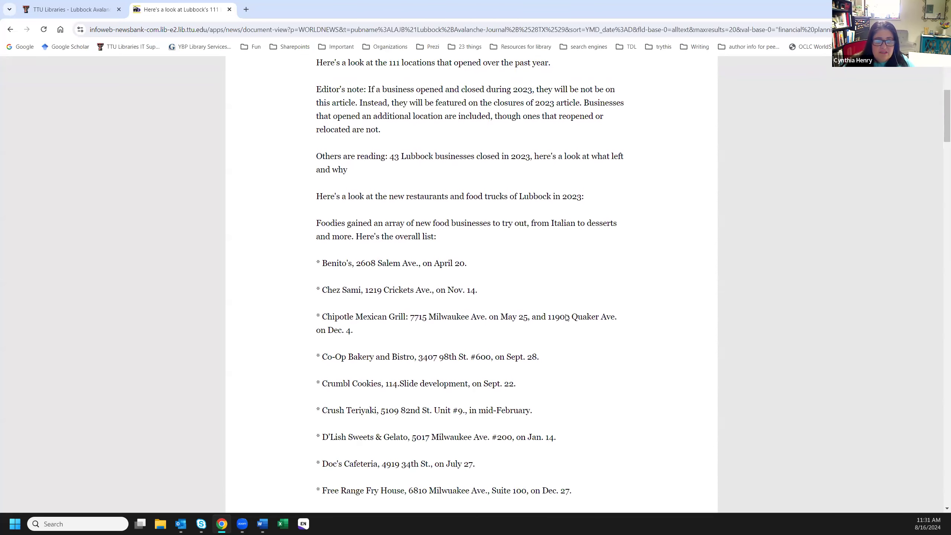
scroll(502, 313, up, 1)
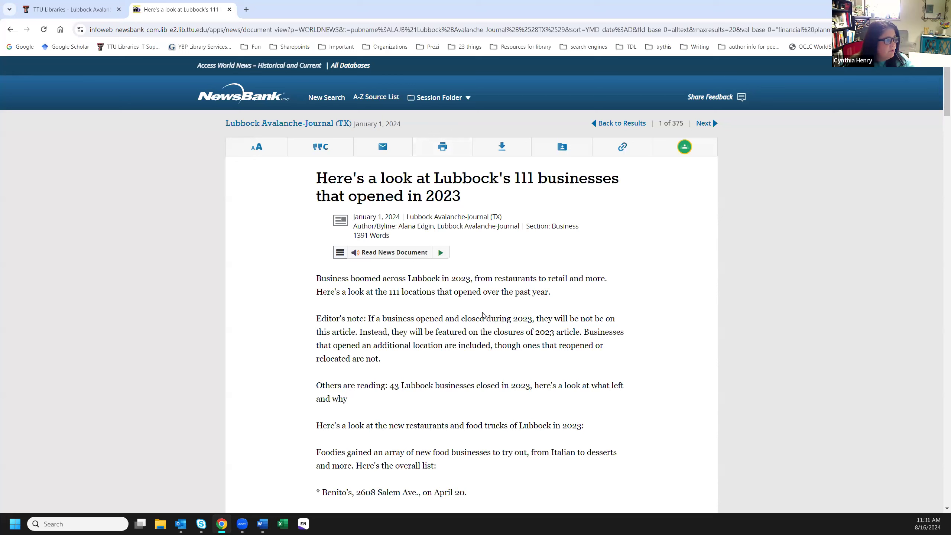
Go to the University Libraries home page and open the Personal Librarians page at its librarian finder
click(87, 11)
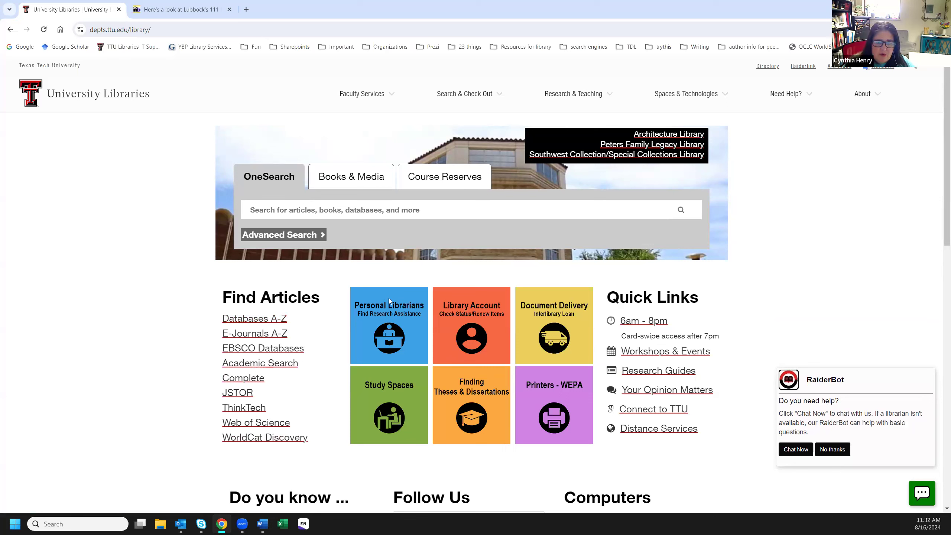
click(384, 327)
scroll(387, 351, down, 2)
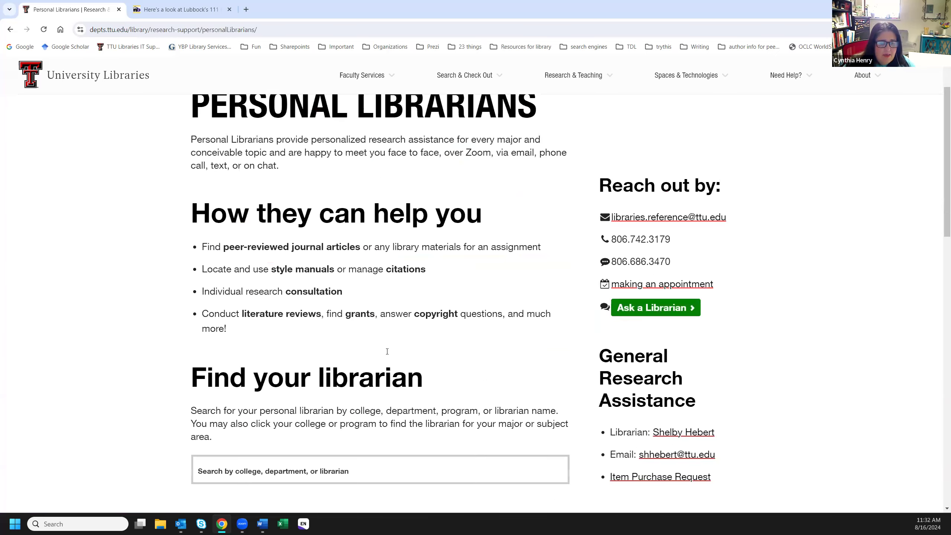
Open the Personal Financial Planning guide from the College of Health & Human Sciences listing in the librarian finder
scroll(387, 351, down, 6)
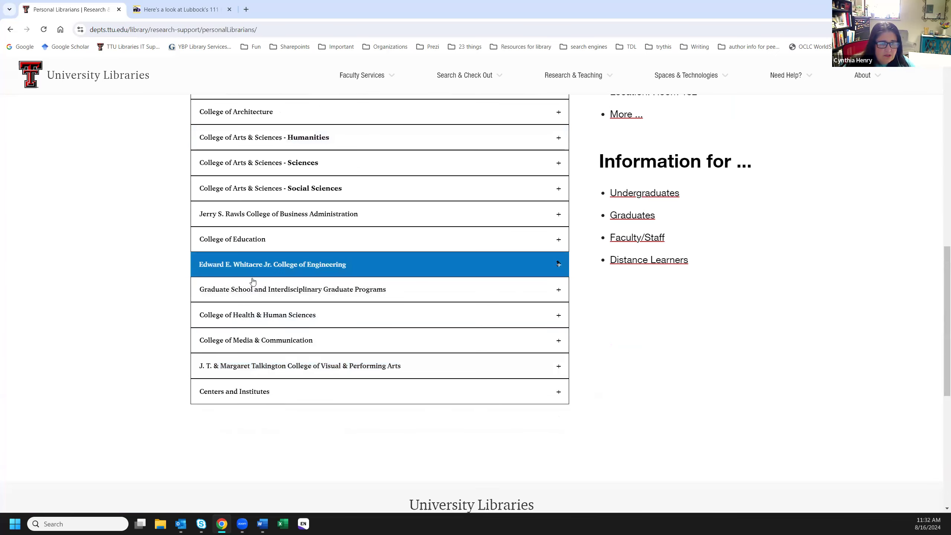
click(253, 315)
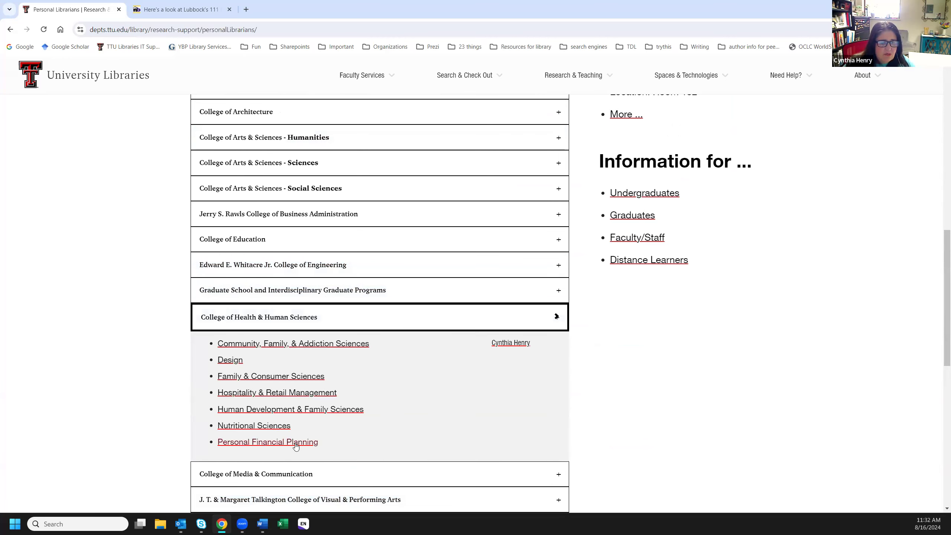
click(274, 446)
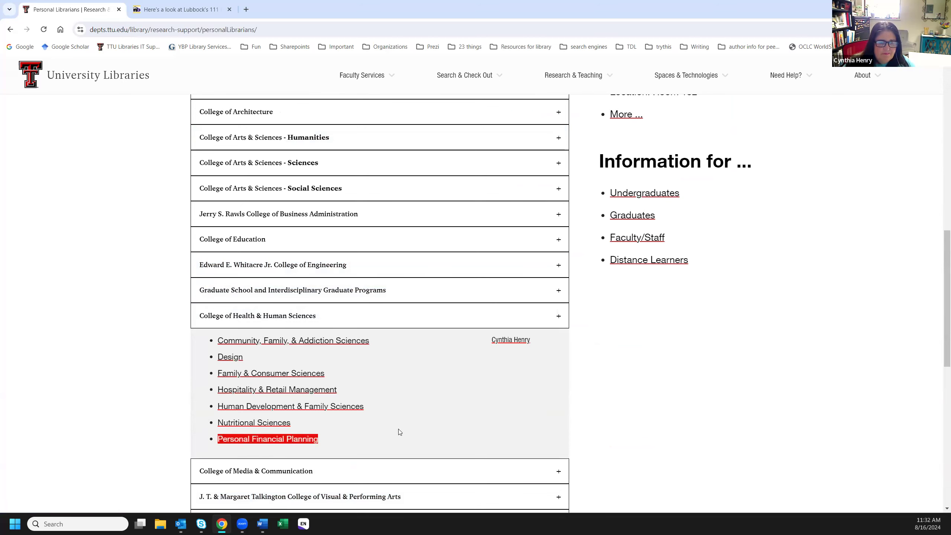
click(277, 440)
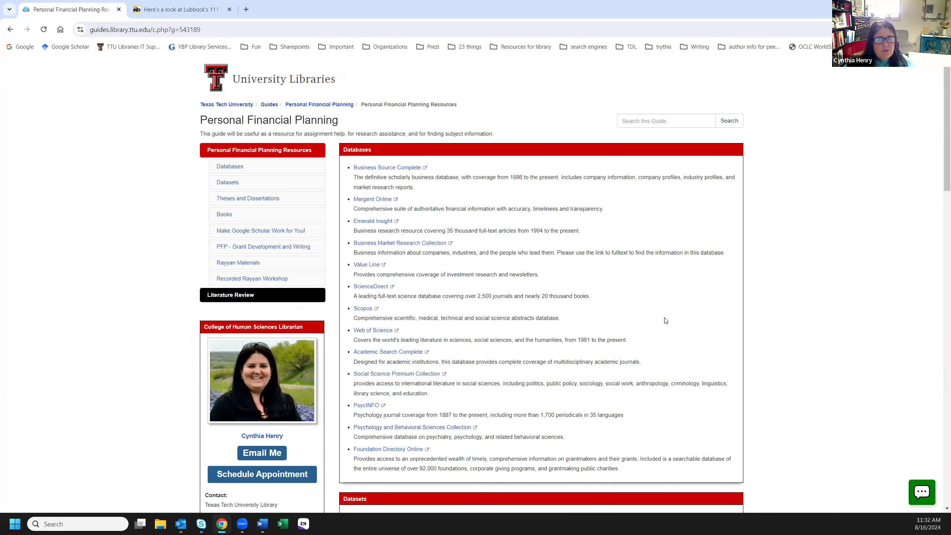
Close the Lubbock businesses article and open the appointment scheduler of the guide's College of Human Sciences librarian
scroll(665, 320, down, 1)
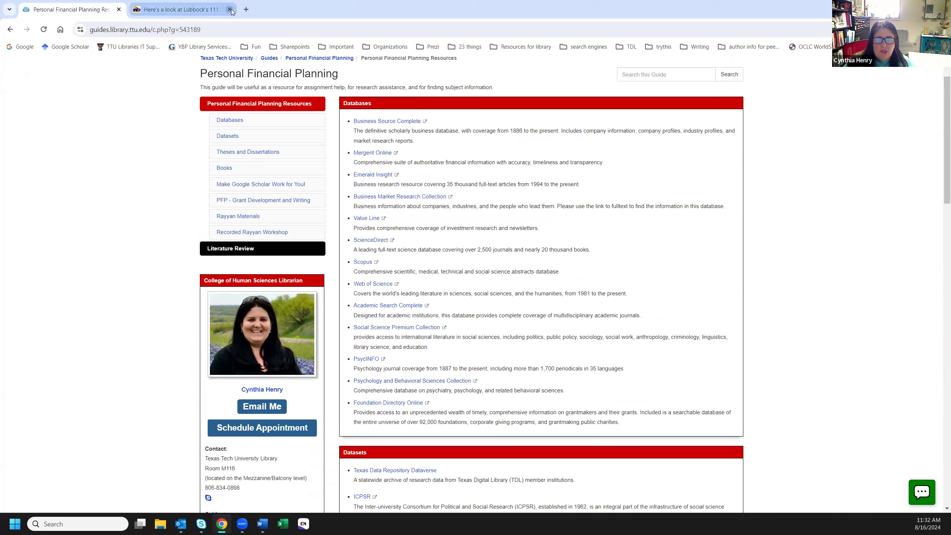
scroll(604, 337, down, 1)
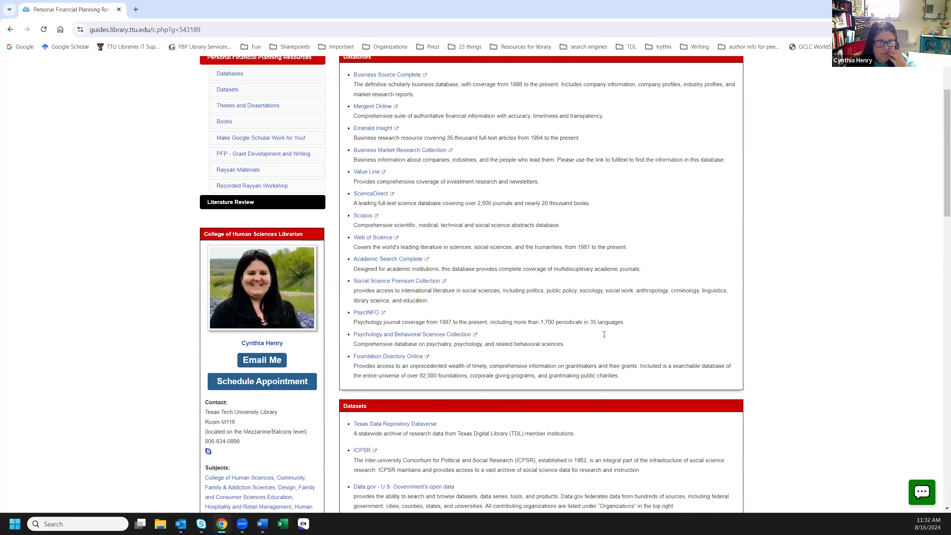
scroll(601, 332, down, 1)
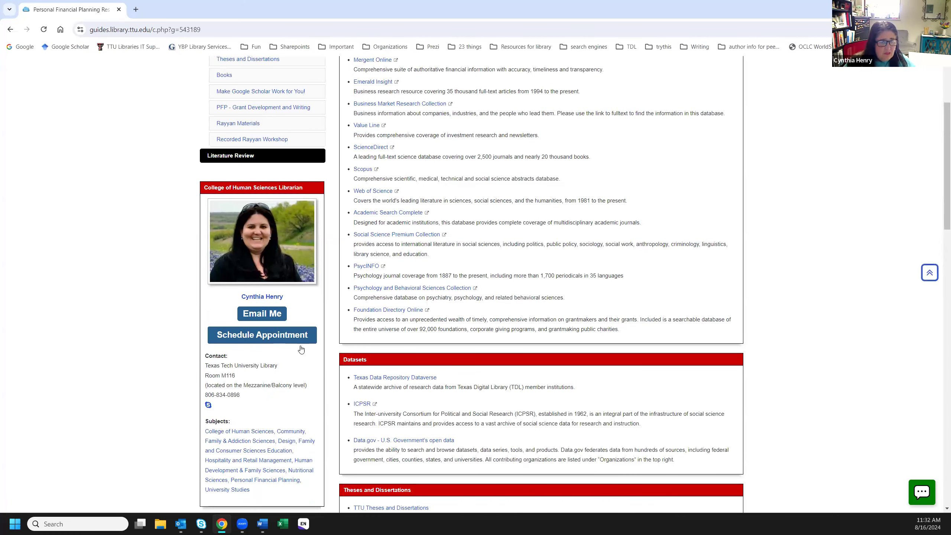
click(248, 336)
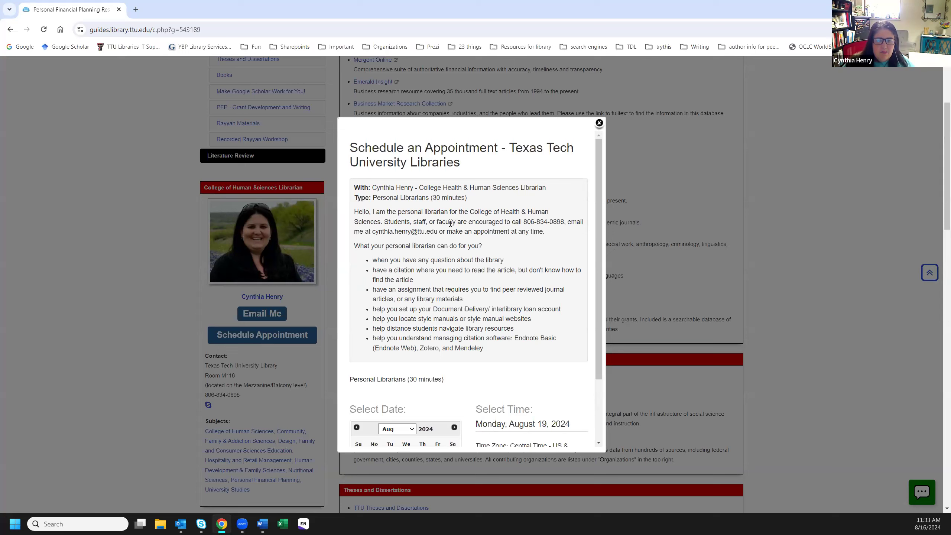
Review the appointment form's service description, check the times for August 28, 2024, and show the September 2024 dates
scroll(485, 210, down, 2)
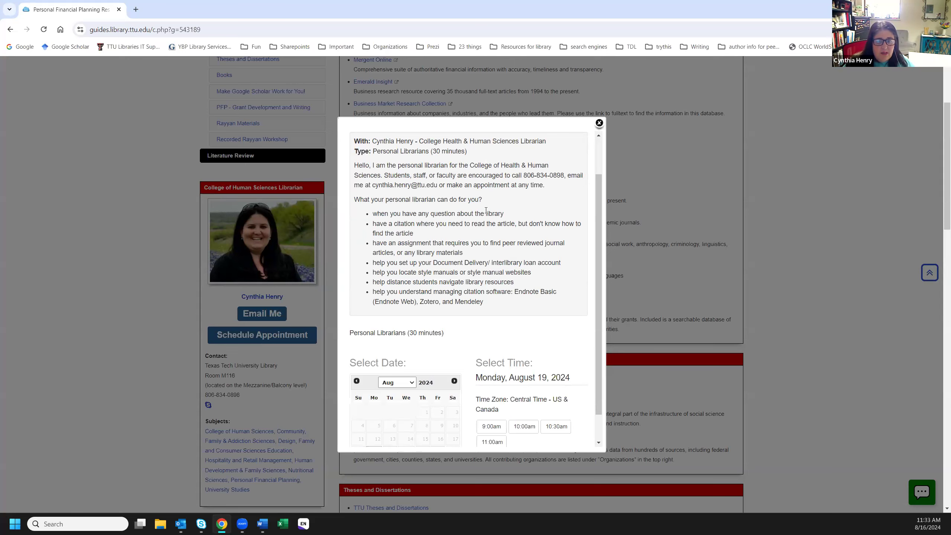
scroll(486, 211, down, 1)
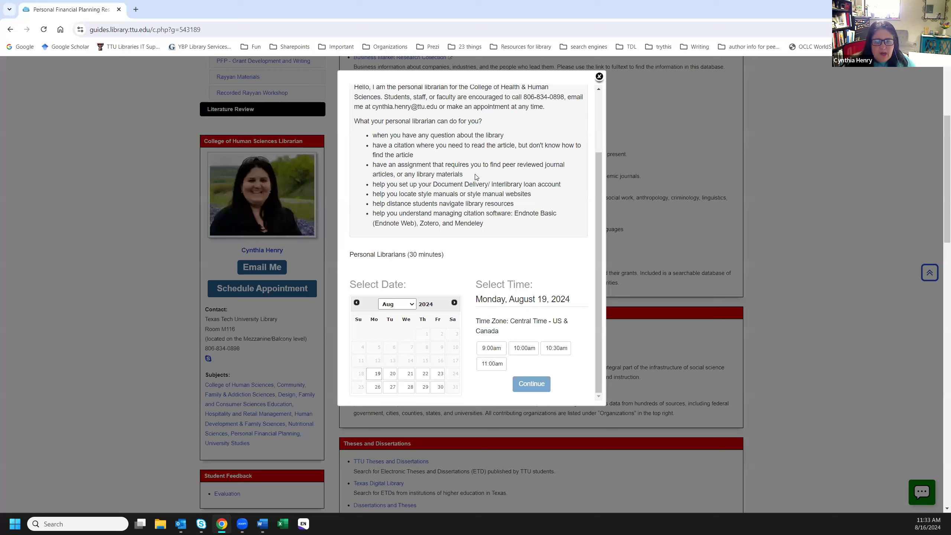
scroll(448, 182, up, 1)
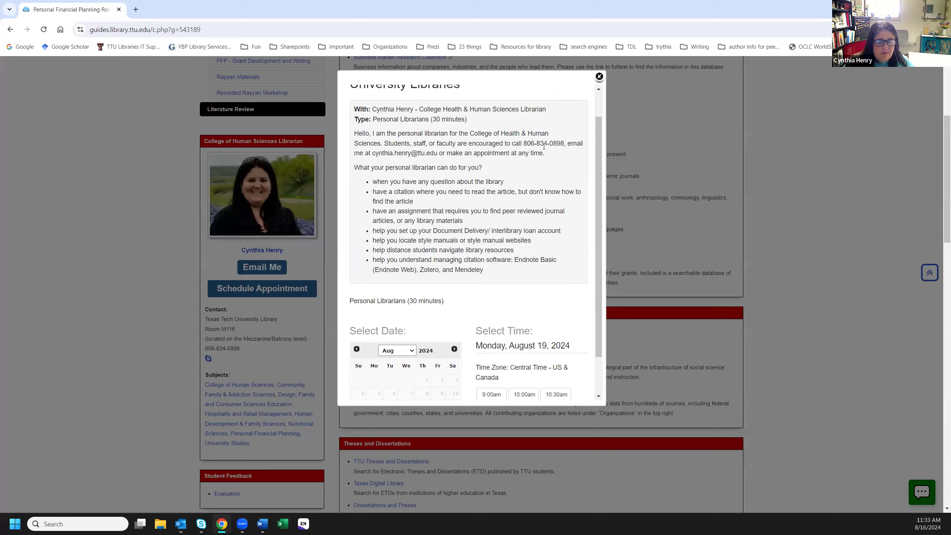
scroll(435, 182, down, 3)
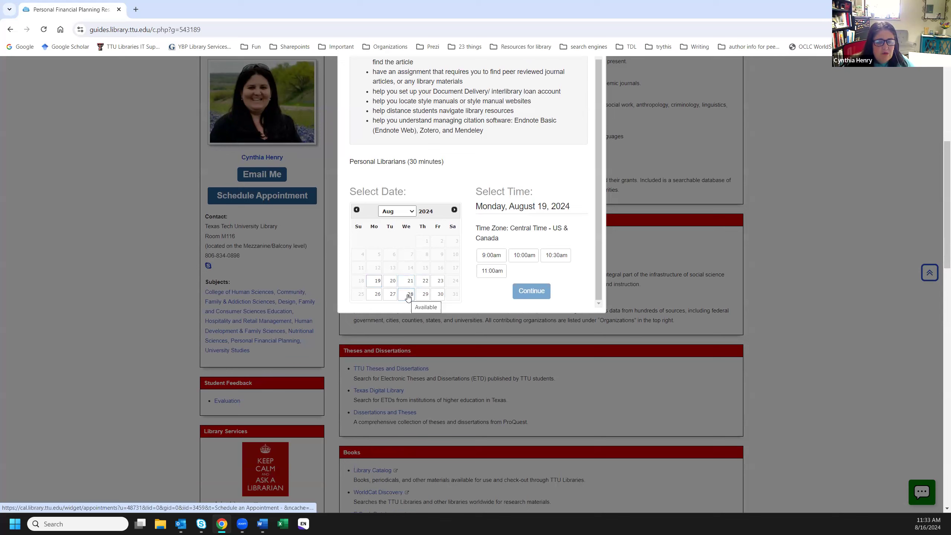
click(408, 296)
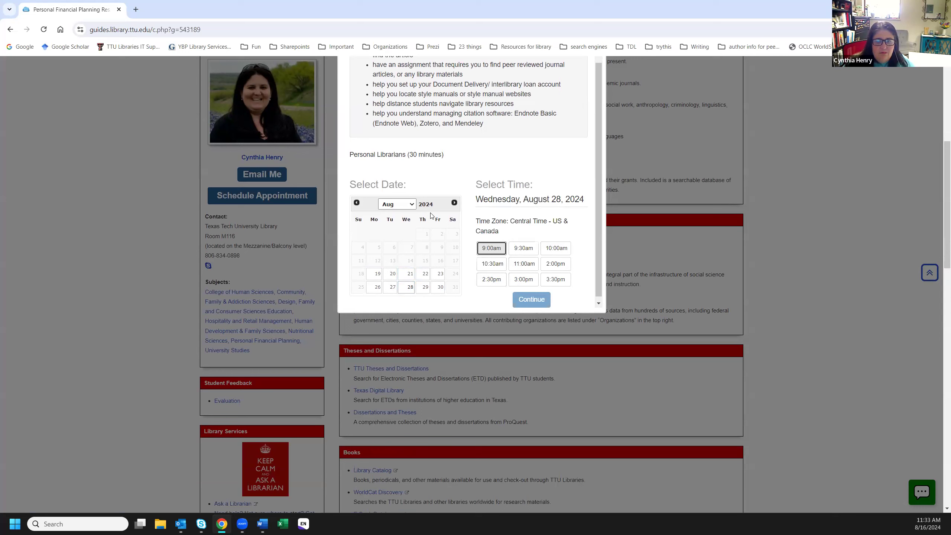
click(453, 204)
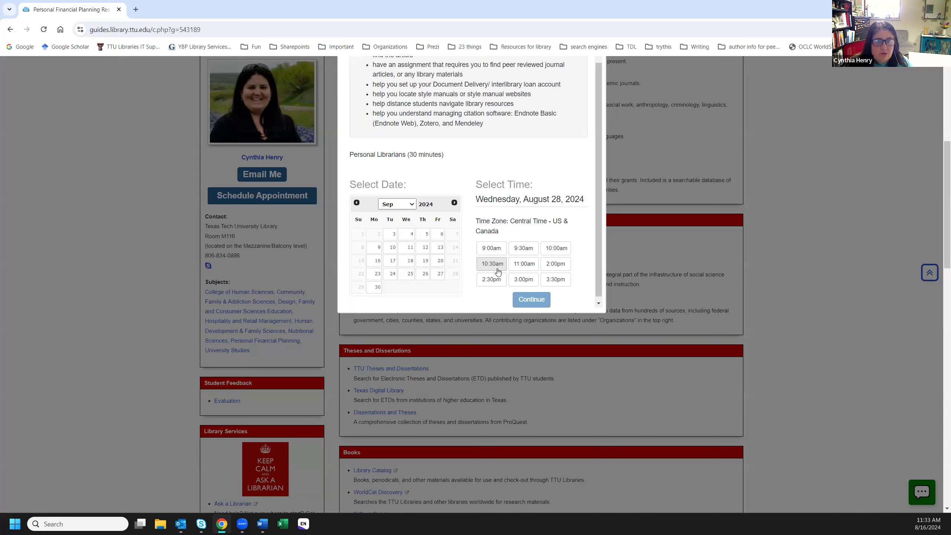
Return the calendar to August 2024, check the times for August 19 and 28, and close the form without booking
scroll(520, 258, up, 2)
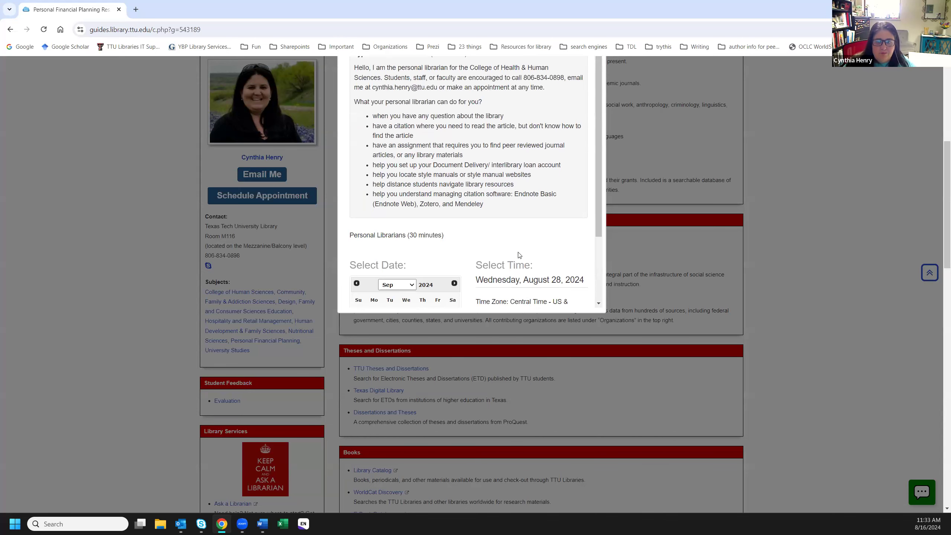
scroll(519, 255, up, 4)
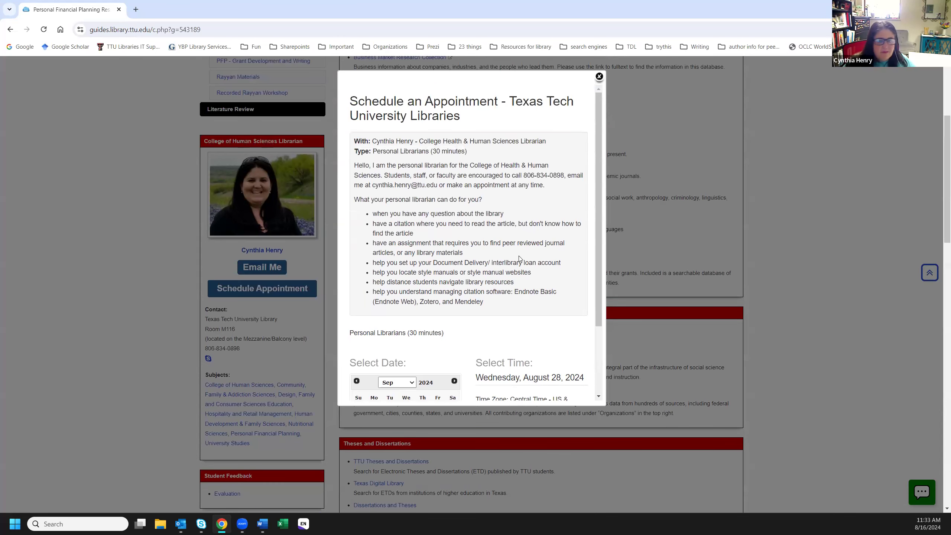
scroll(520, 258, down, 1)
scroll(521, 384, down, 1)
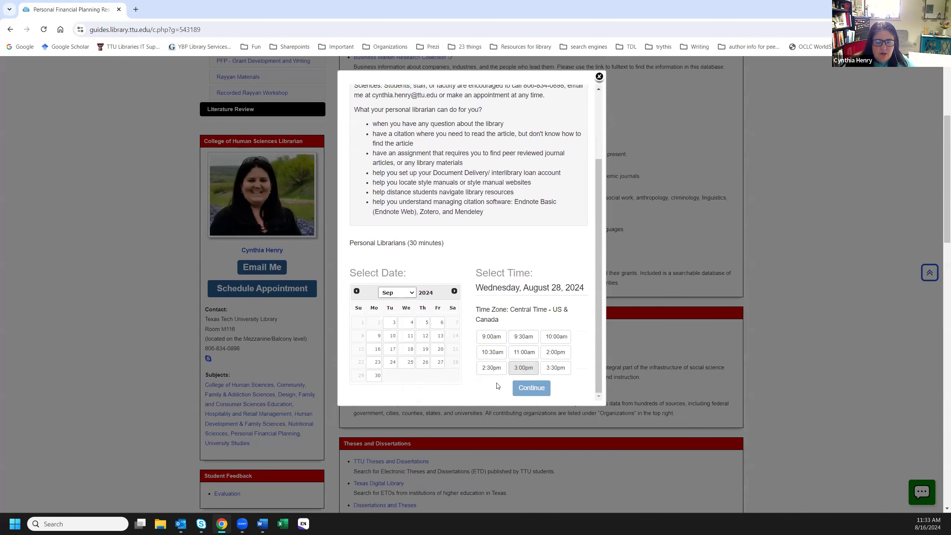
click(356, 291)
click(377, 363)
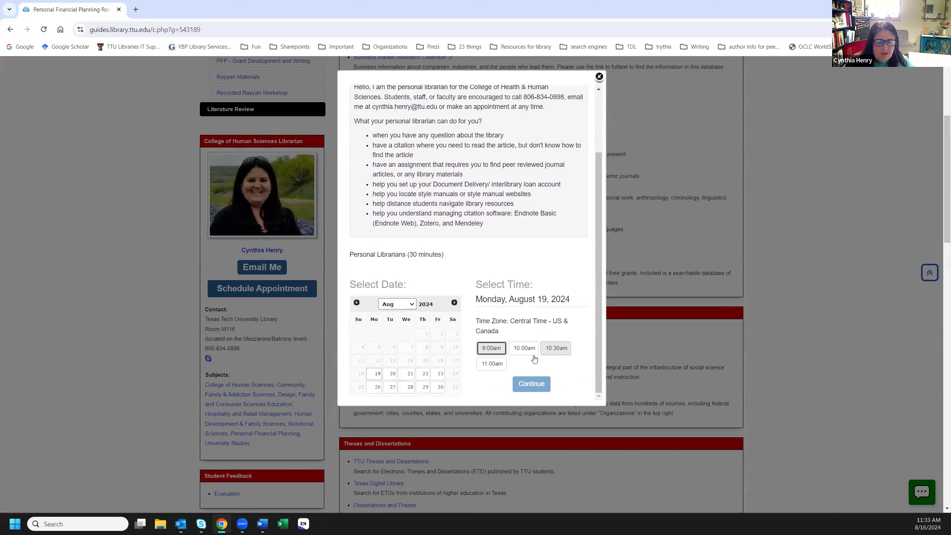
click(410, 387)
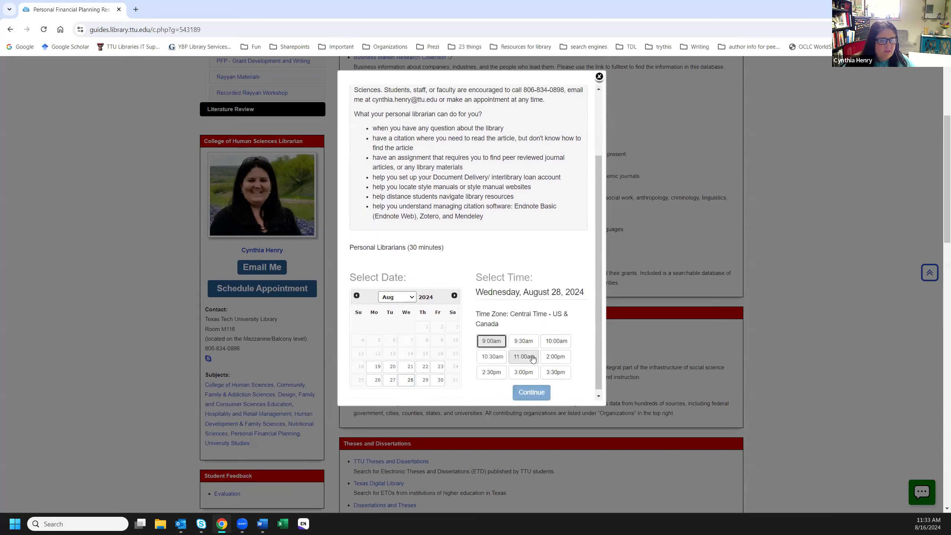
scroll(559, 199, up, 3)
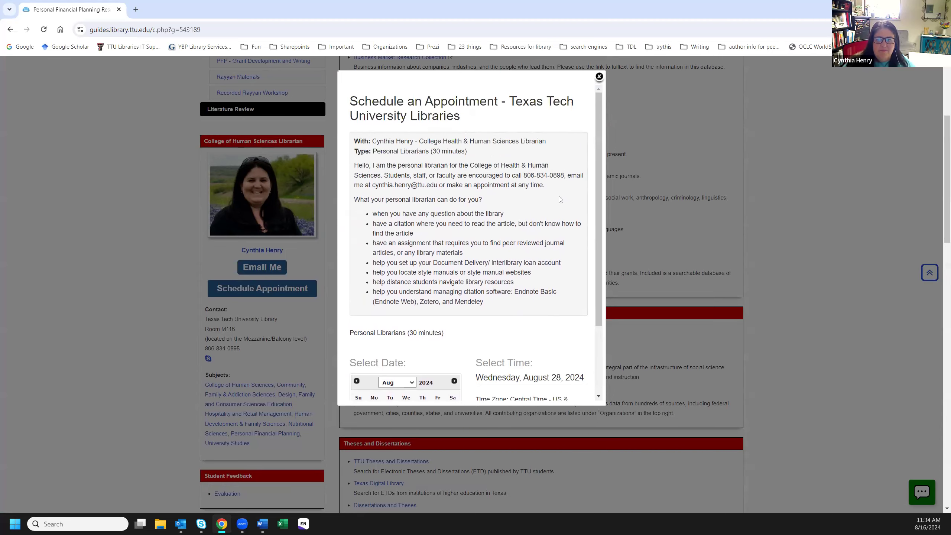
click(599, 76)
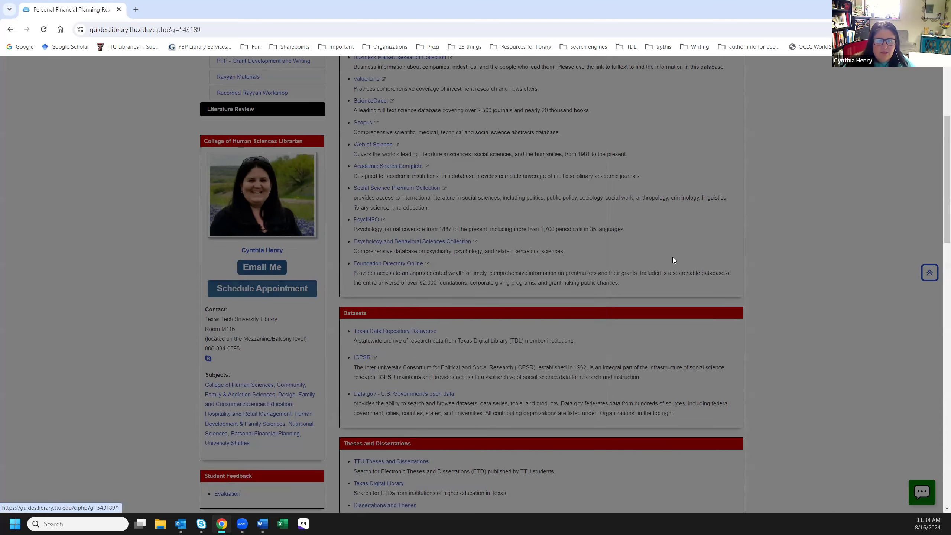
Examine the Personal Financial Planning guide's sections, from databases and datasets through books, Google Scholar setup, grant writing and Rayyan materials
scroll(674, 277, up, 4)
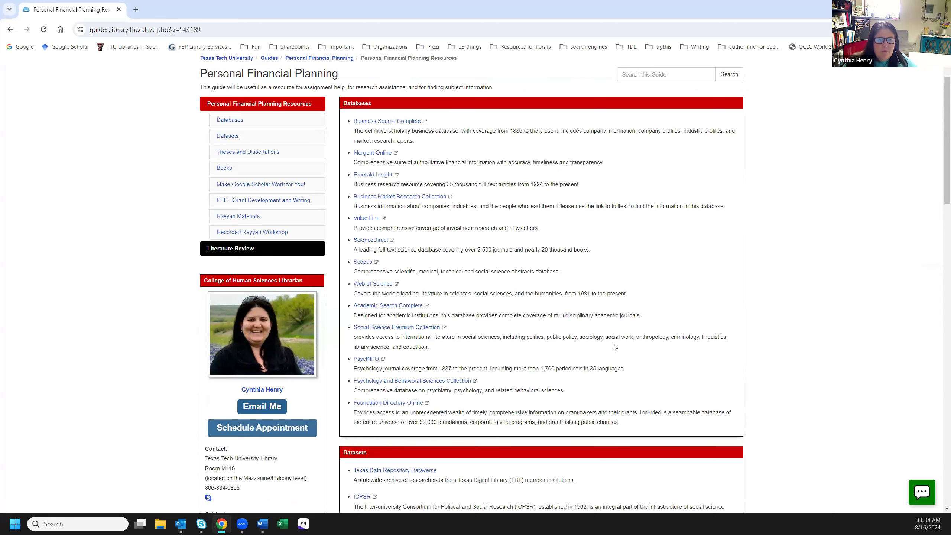
scroll(615, 336, down, 5)
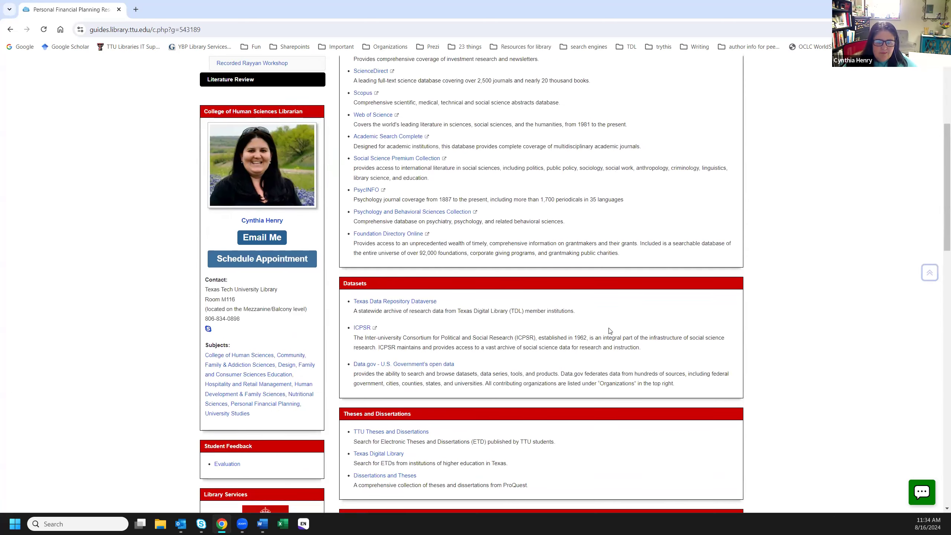
scroll(609, 327, down, 4)
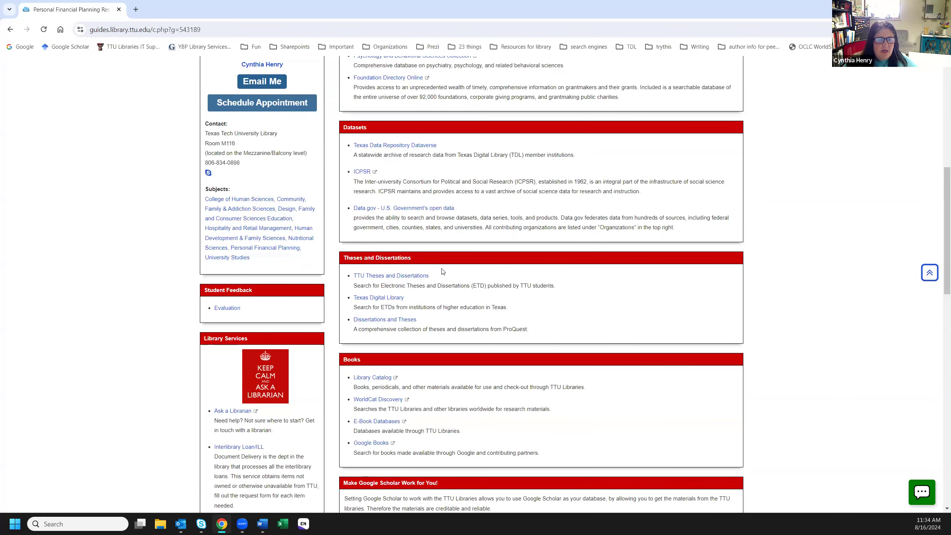
scroll(443, 271, down, 2)
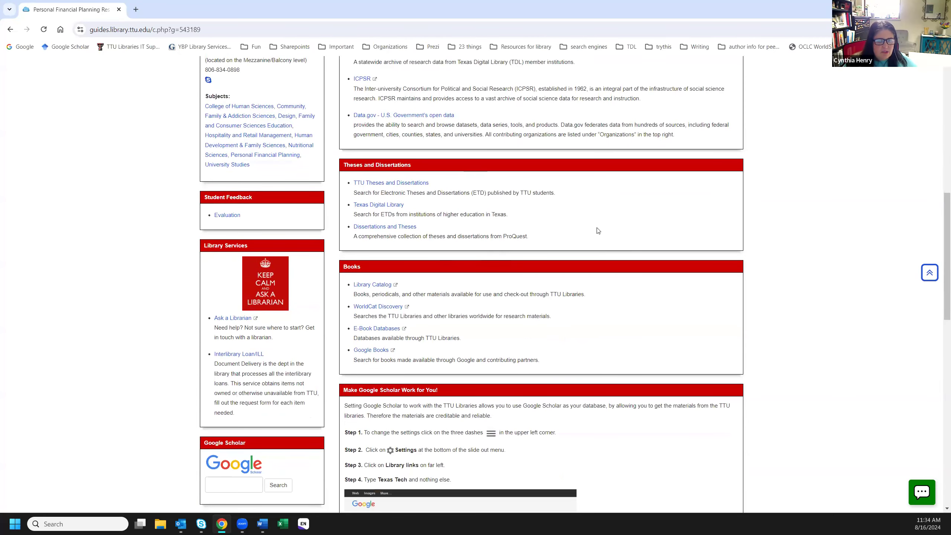
scroll(598, 231, down, 1)
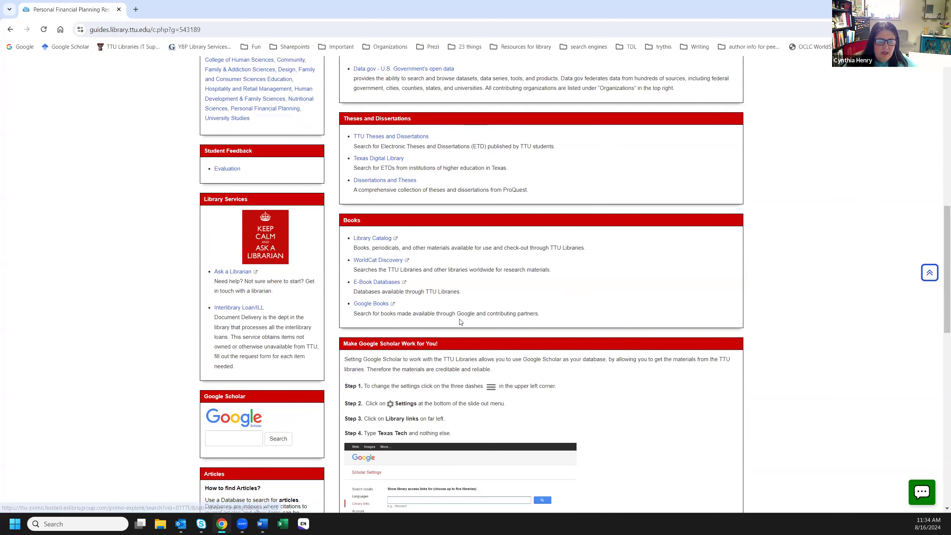
scroll(602, 348, down, 1)
scroll(607, 348, down, 3)
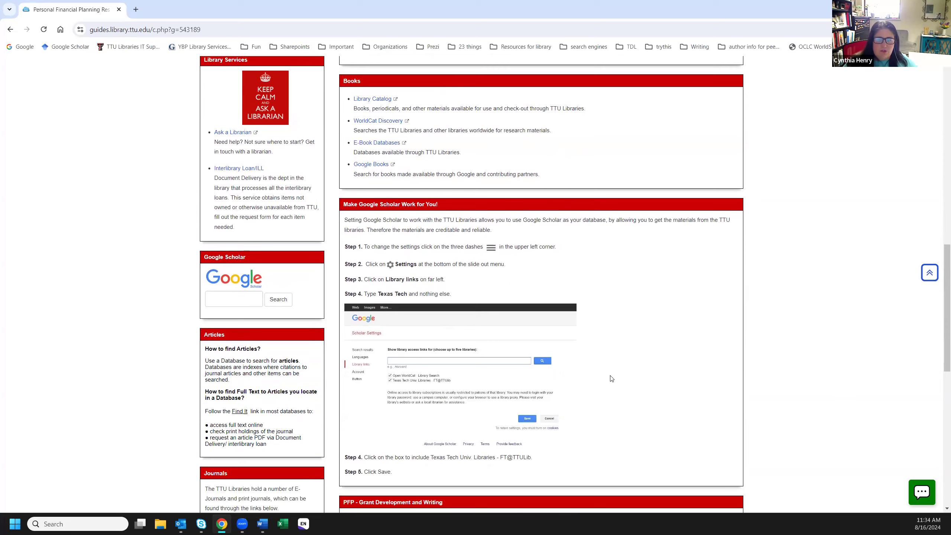
scroll(640, 380, down, 1)
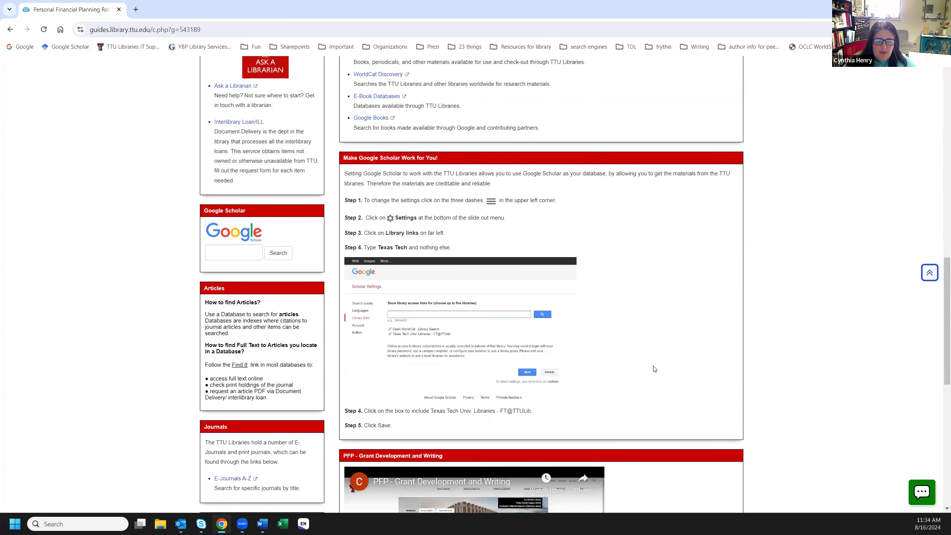
scroll(655, 369, down, 3)
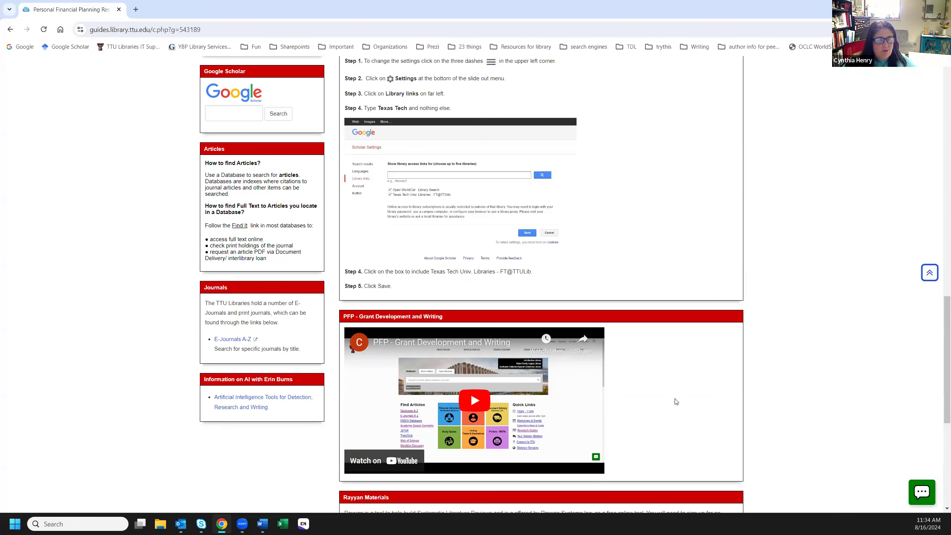
scroll(696, 400, down, 3)
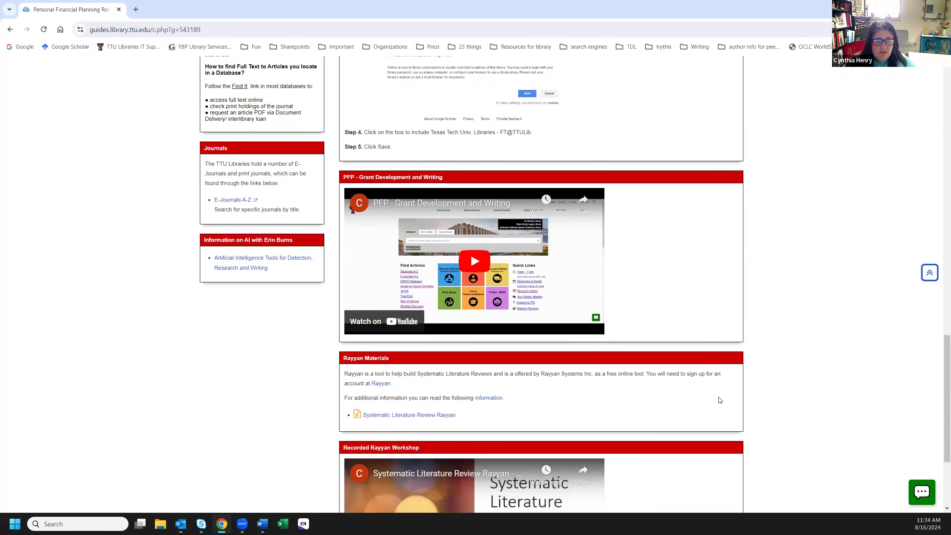
scroll(718, 400, down, 3)
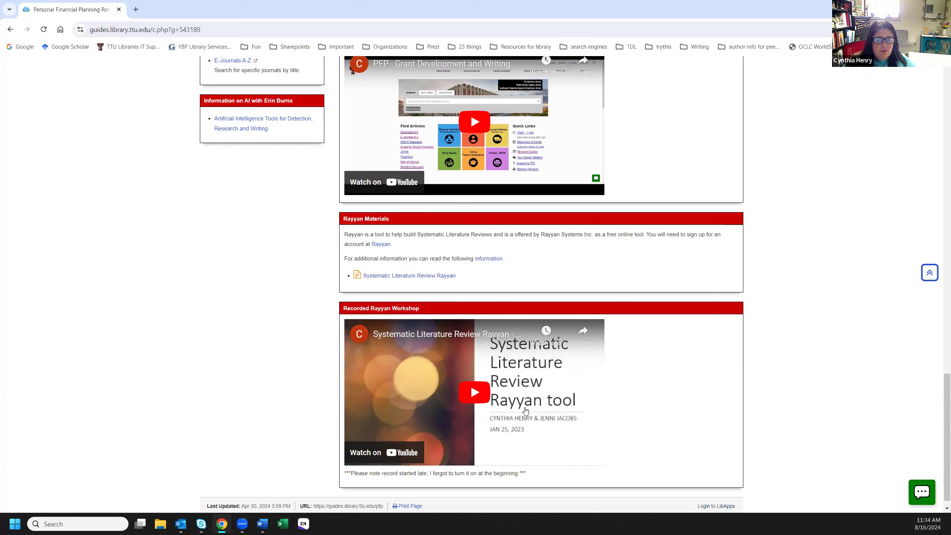
Open the Business Source Complete database from the guide's Databases list
scroll(539, 414, up, 5)
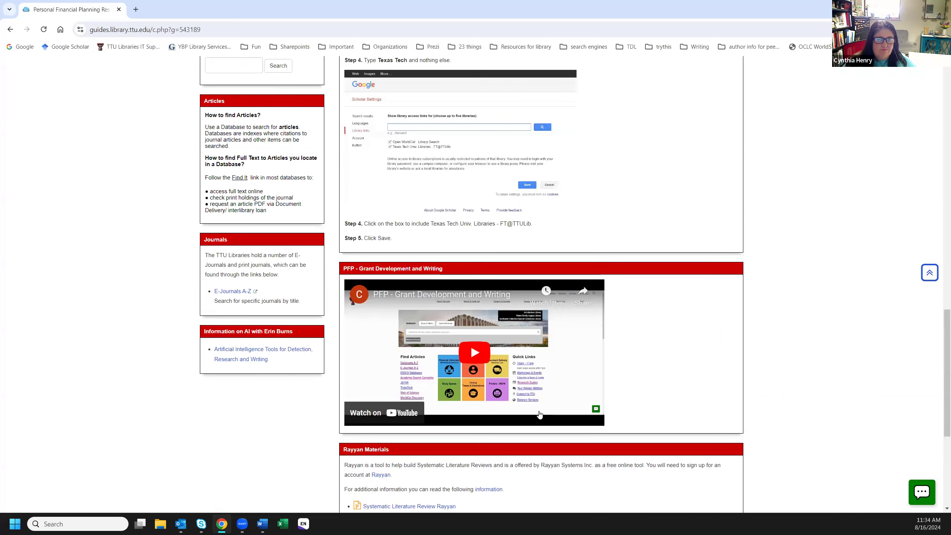
scroll(538, 414, up, 15)
scroll(540, 412, up, 5)
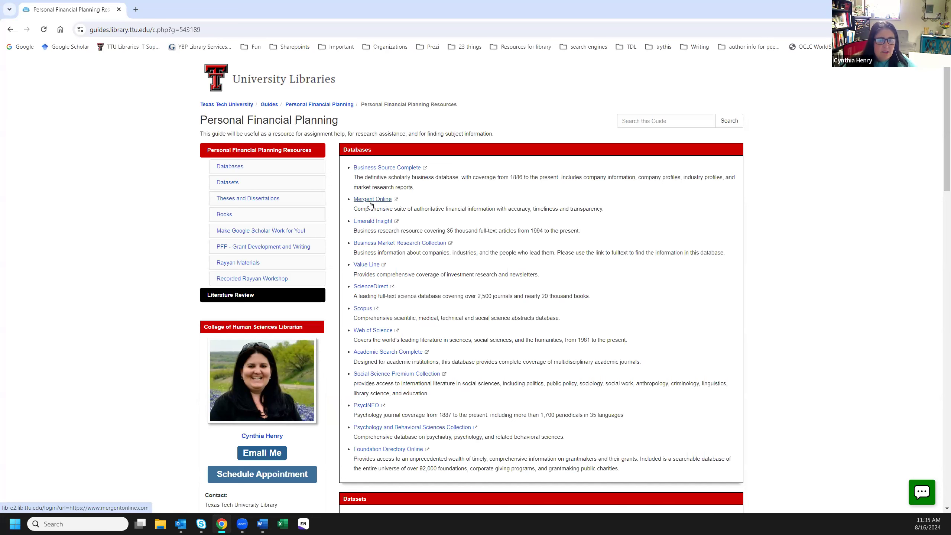
scroll(363, 266, down, 1)
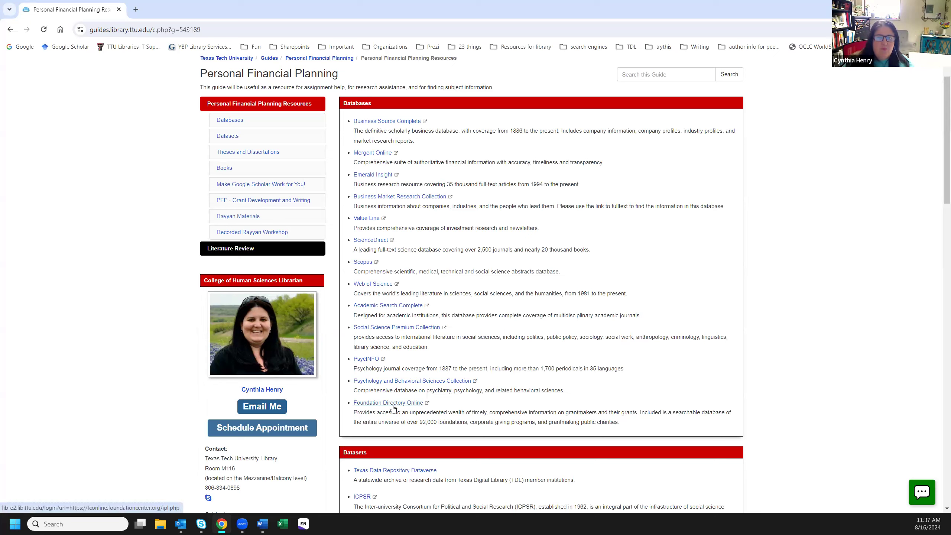
click(378, 123)
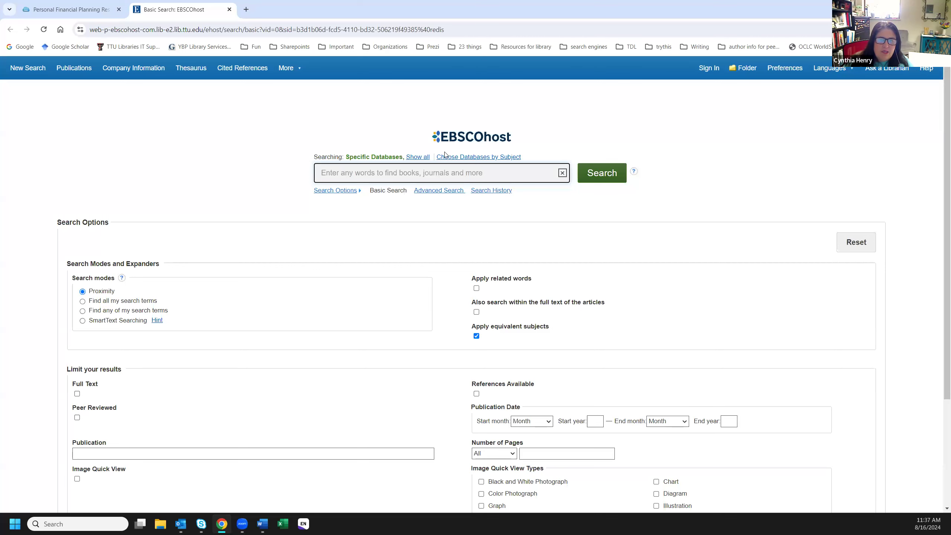
Show the full list of databases being searched and highlight Business Source Complete
click(423, 155)
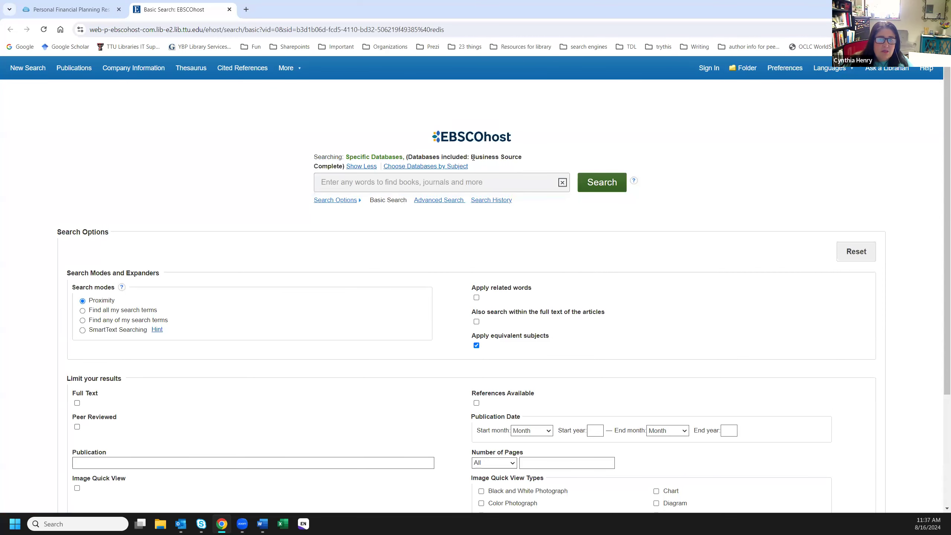
drag(471, 156, 343, 168)
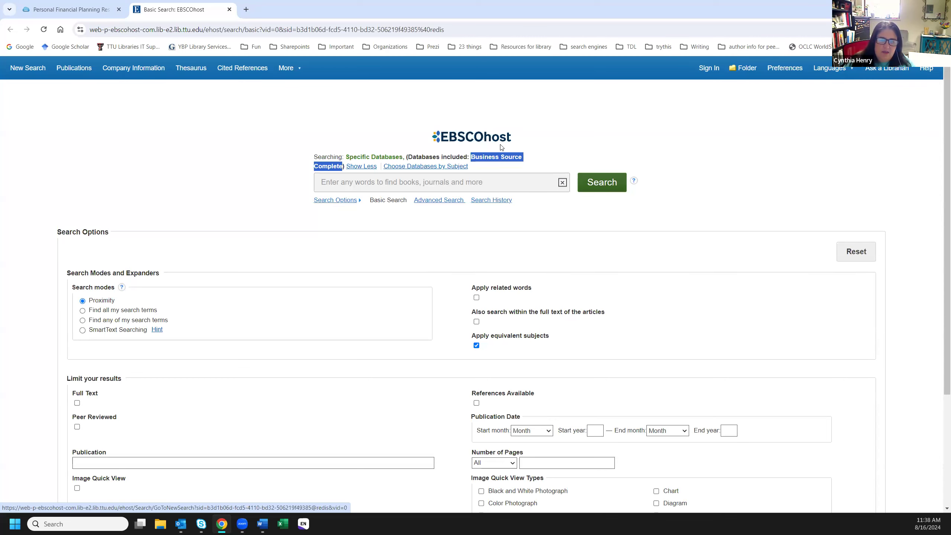
click(455, 228)
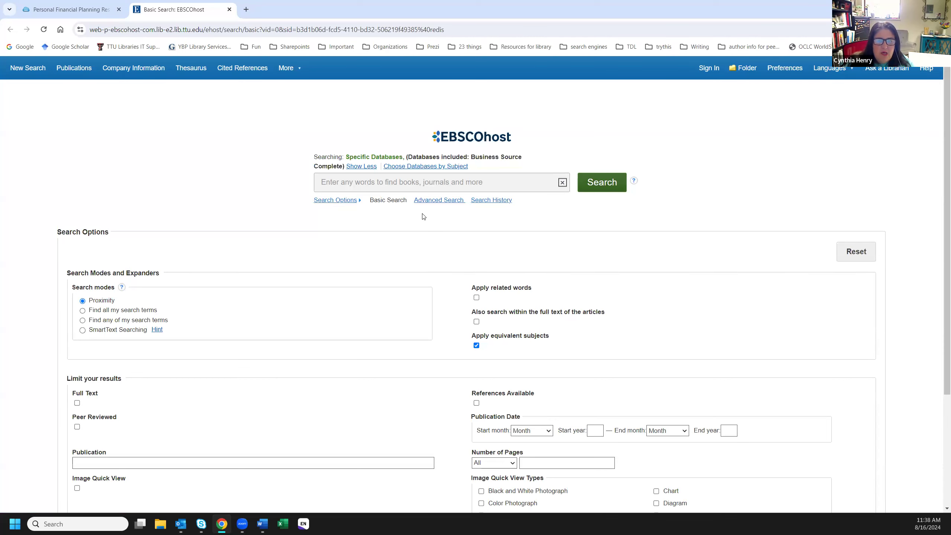
Switch to Advanced Search, add a fourth search row and remove it again
click(438, 203)
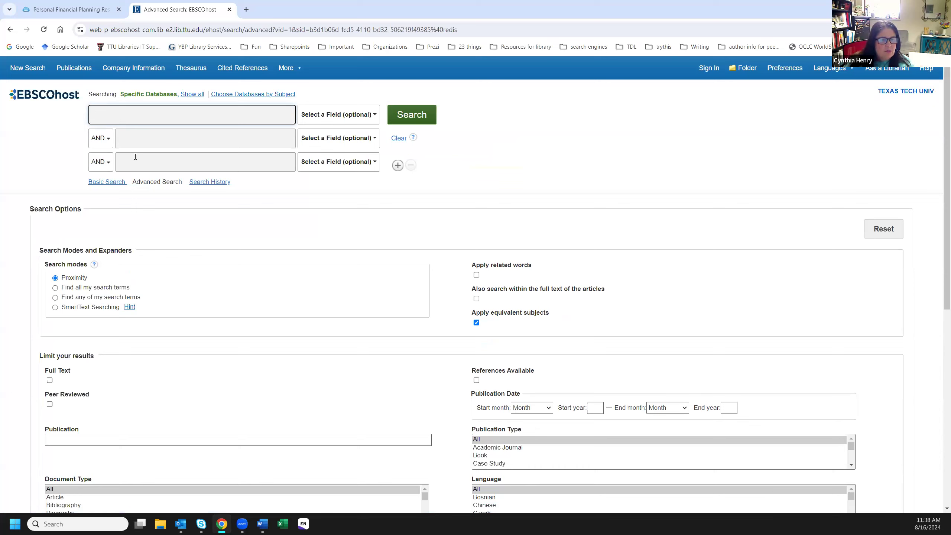
click(397, 165)
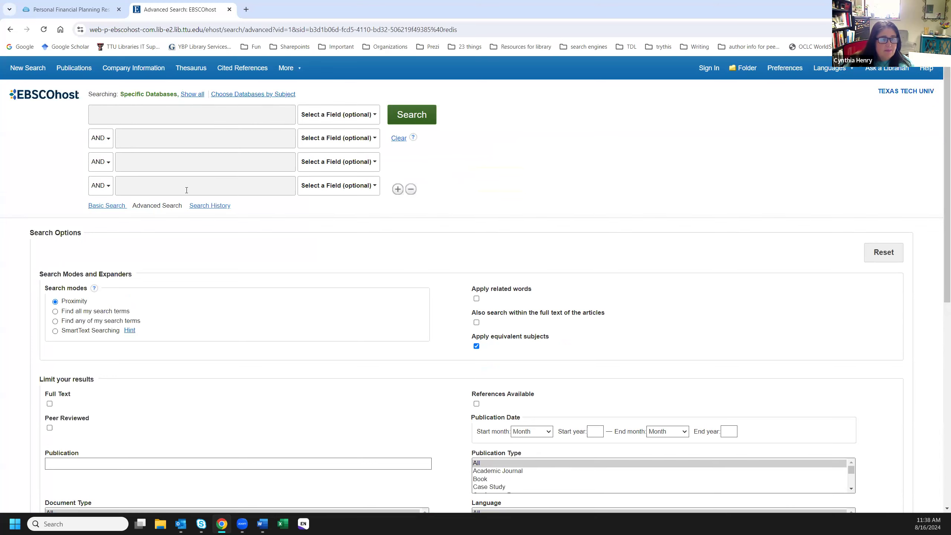
click(411, 189)
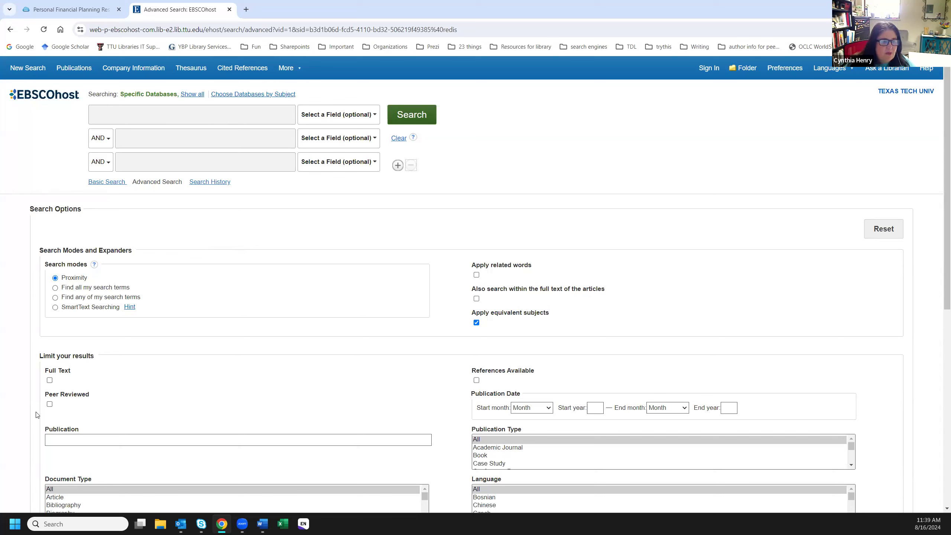
Limit the search to peer-reviewed results and search for the suggested term "financial literacy"
click(50, 403)
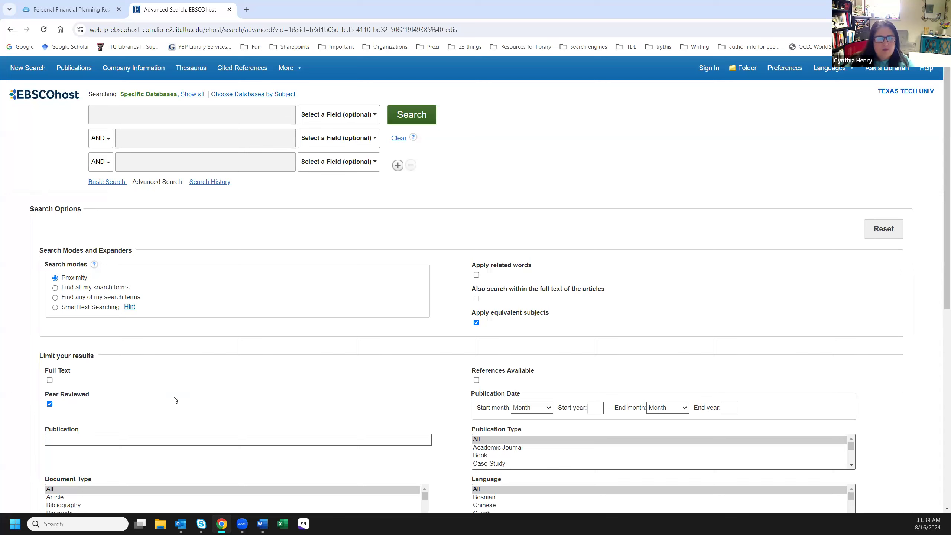
click(126, 119)
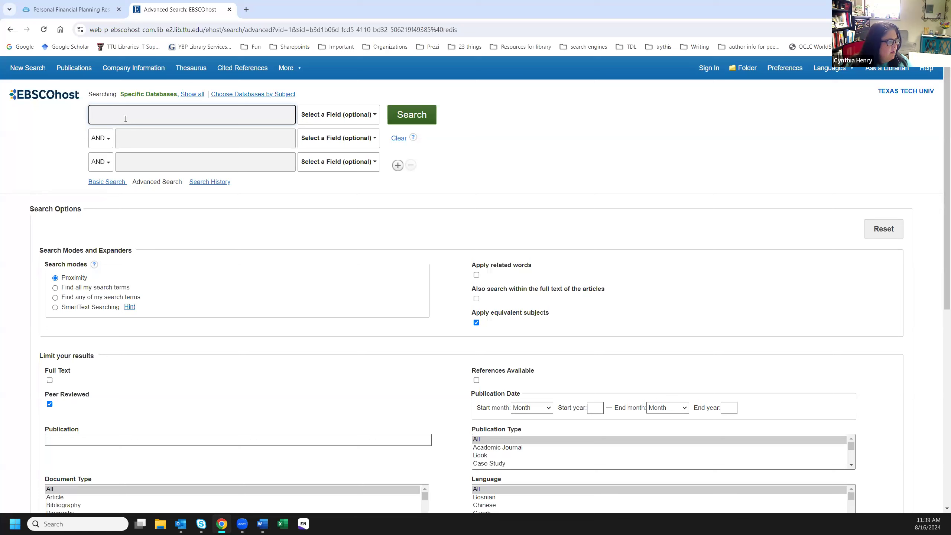
text(finan)
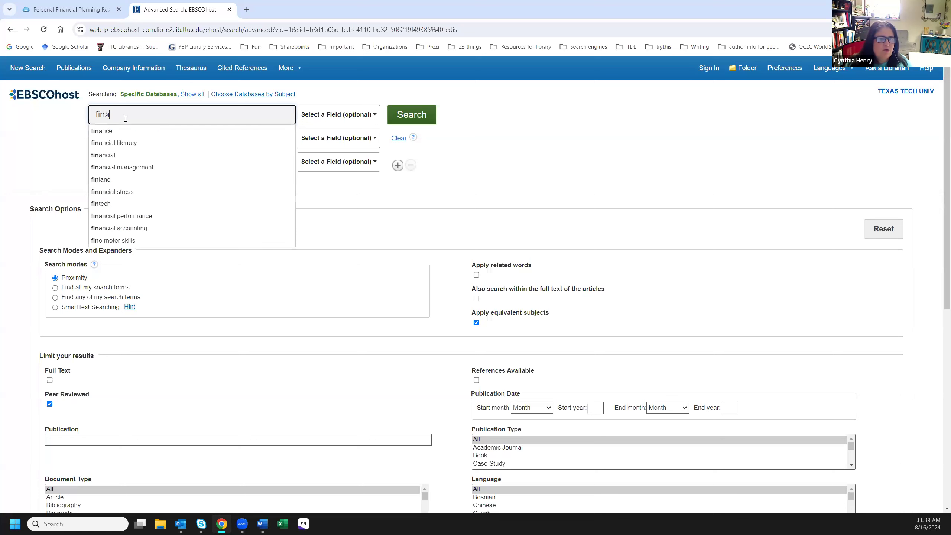
click(122, 142)
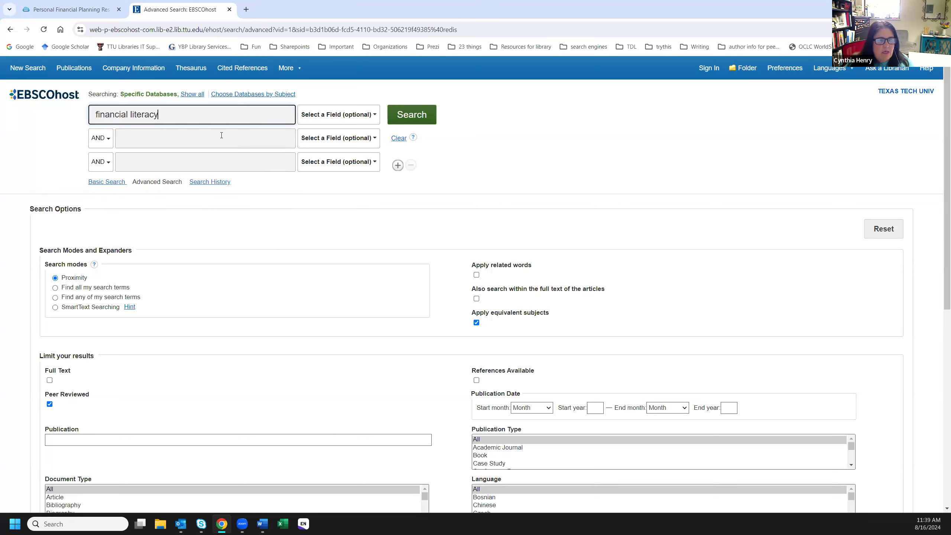
click(429, 114)
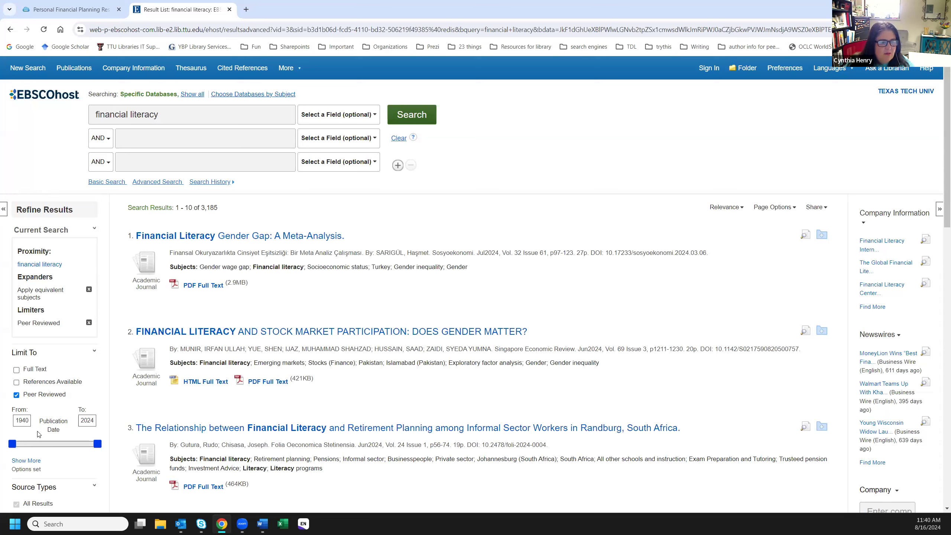
Limit the publication dates to 2020–2024 and rerun the search with "consumer behavior" as the second AND term
drag(17, 444, 97, 449)
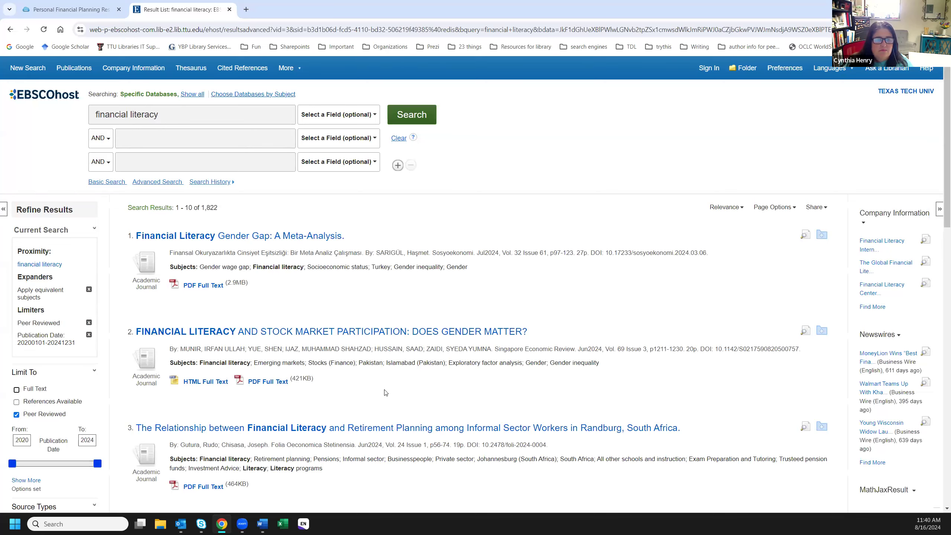
click(135, 137)
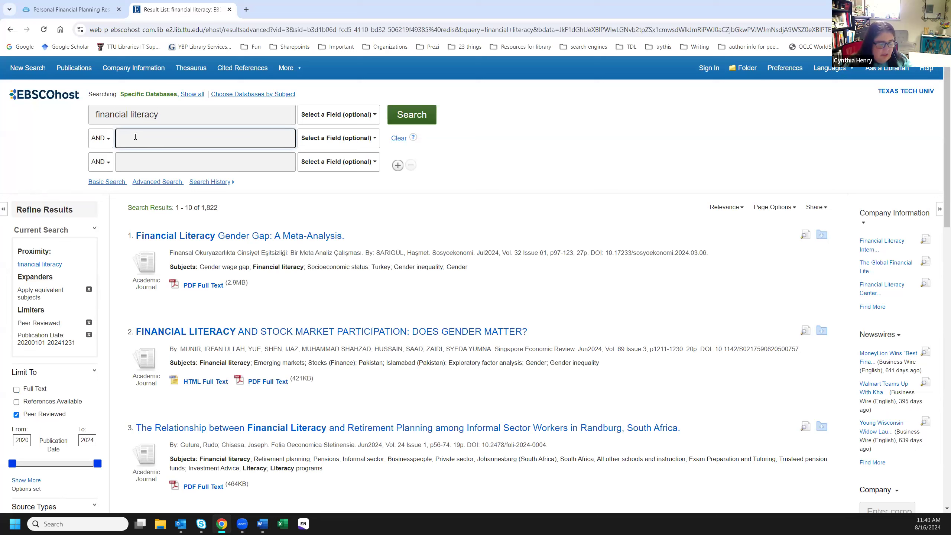
text(co)
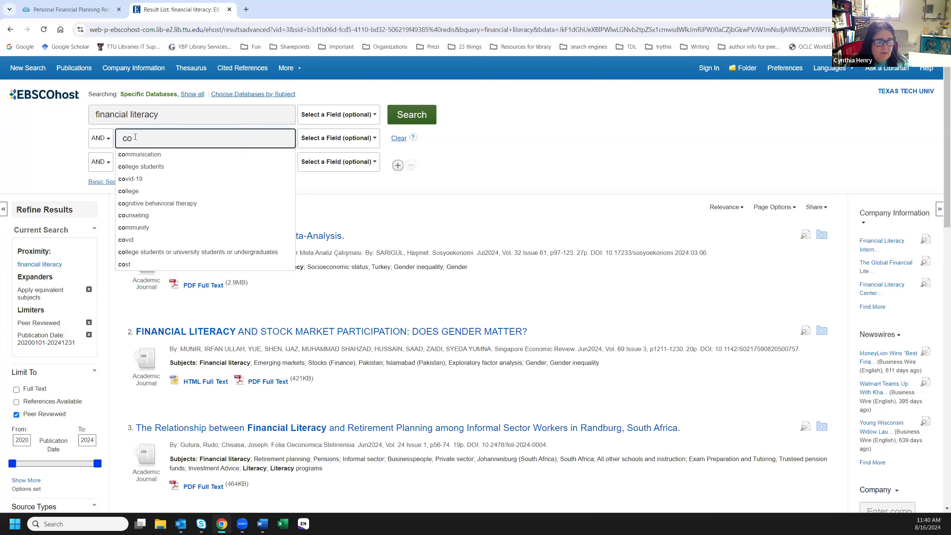
text(nsu)
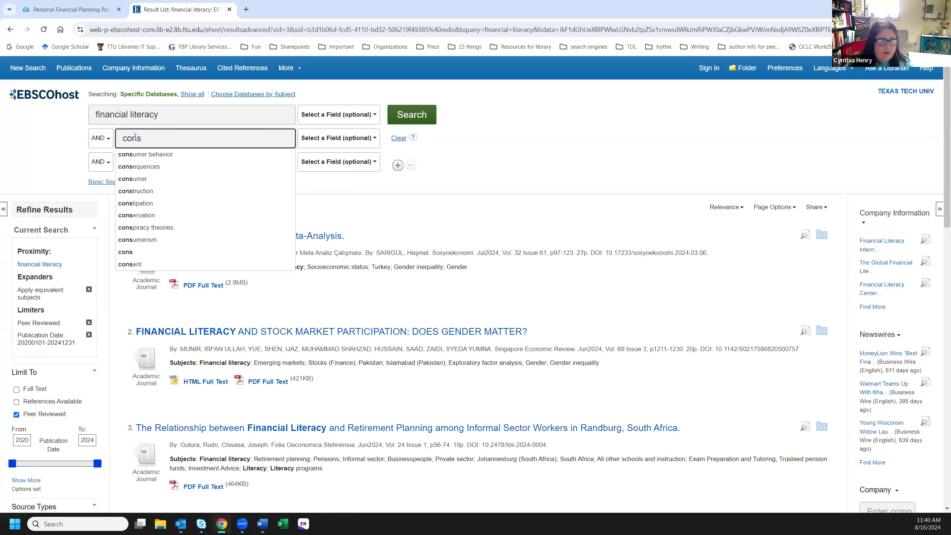
key(Down)
key(Return)
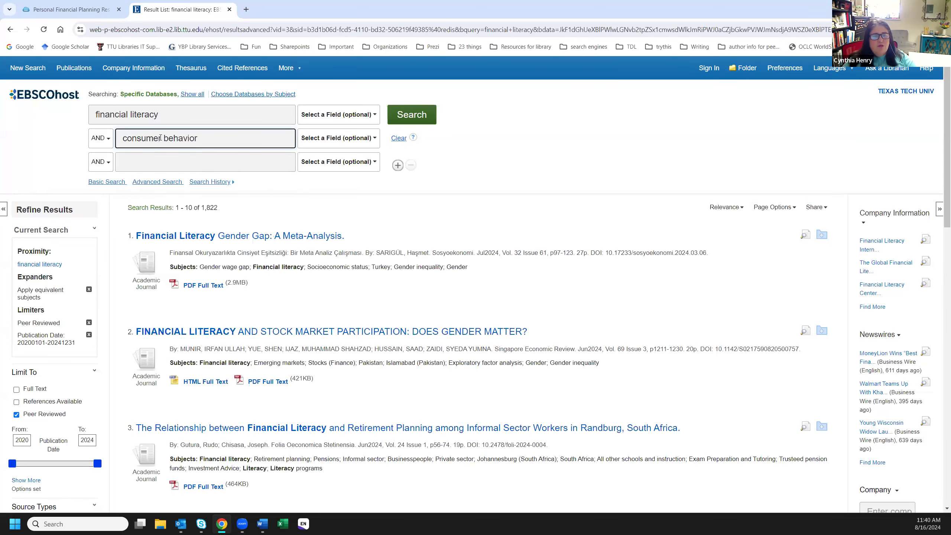
click(412, 115)
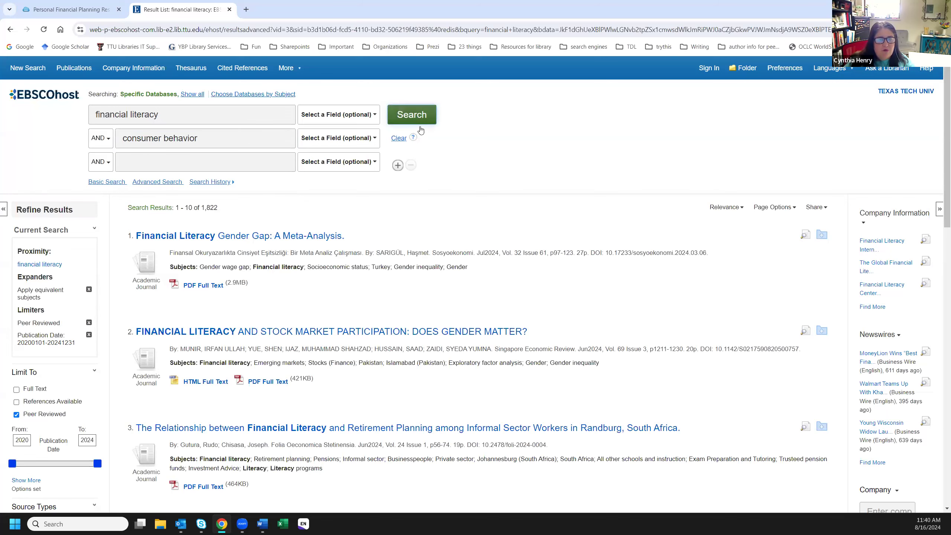
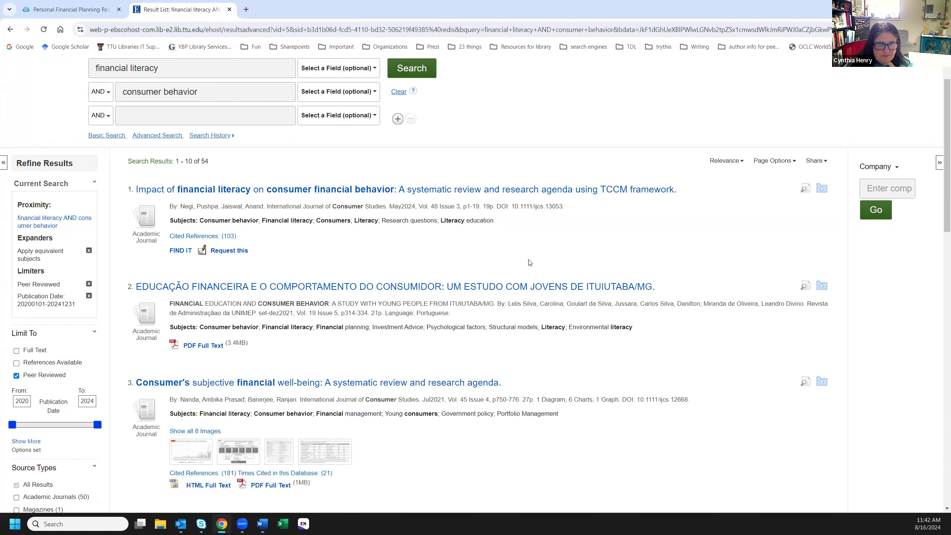
Look through the results and open the record for "Consumer's subjective financial well-being: A systematic review and research agenda"
scroll(531, 262, down, 3)
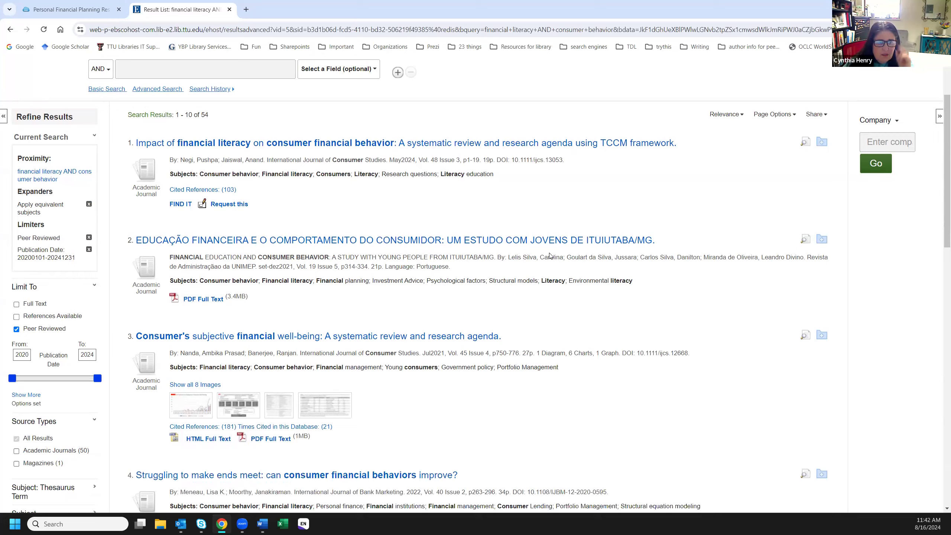
scroll(595, 265, down, 1)
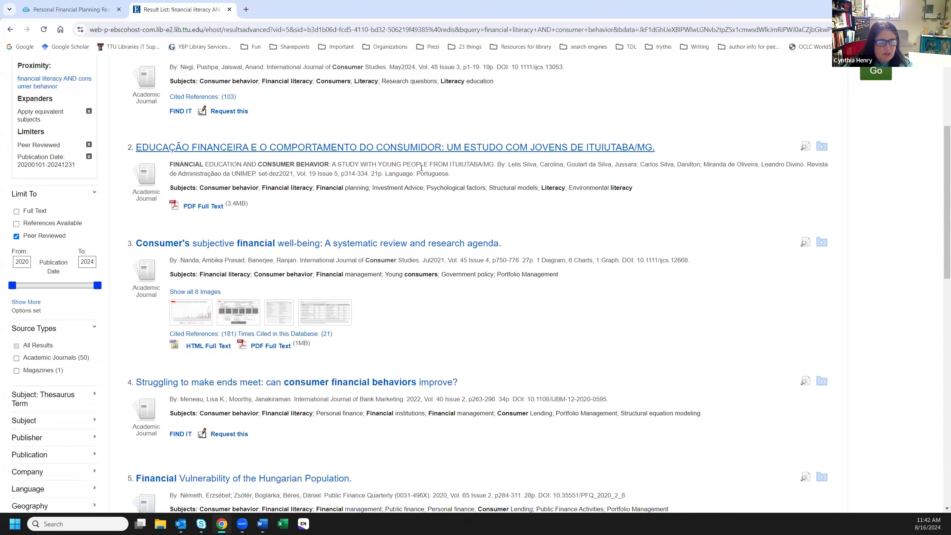
scroll(445, 198, down, 1)
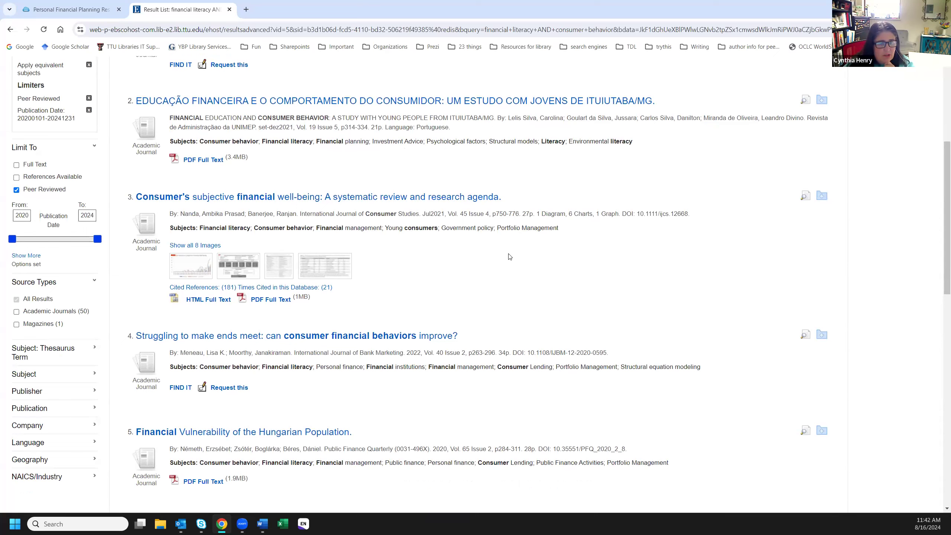
scroll(510, 257, down, 1)
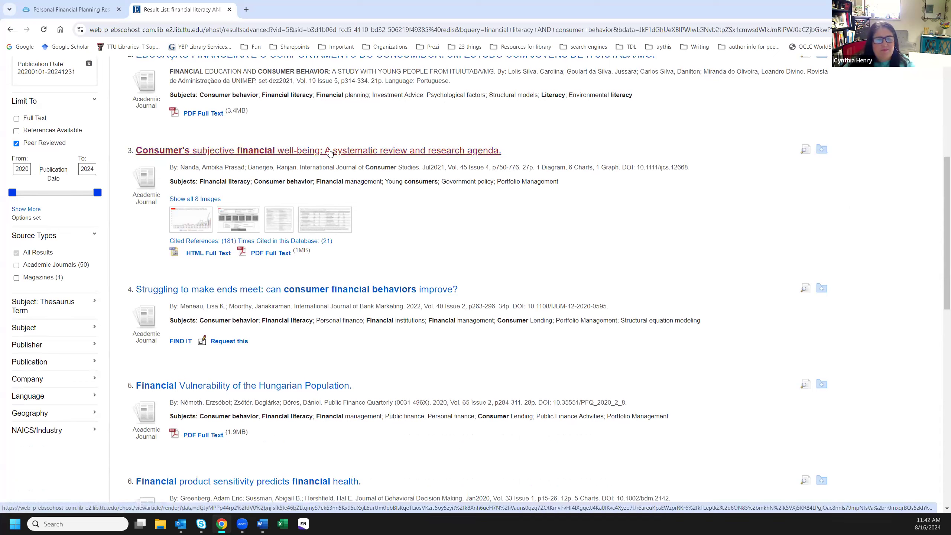
drag(330, 152, 311, 153)
click(311, 154)
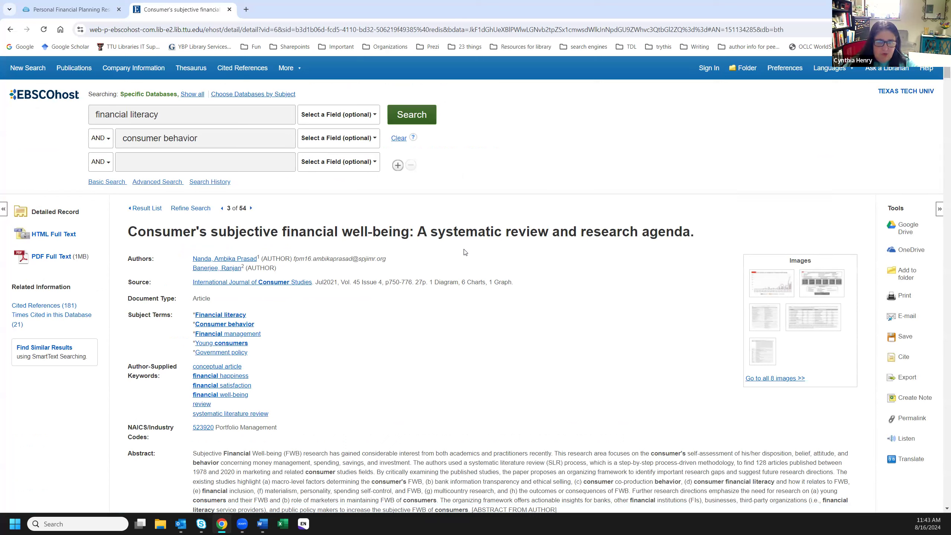
Follow the Financial literacy subject term from the article record, view its results, and return to the record
scroll(416, 419, down, 2)
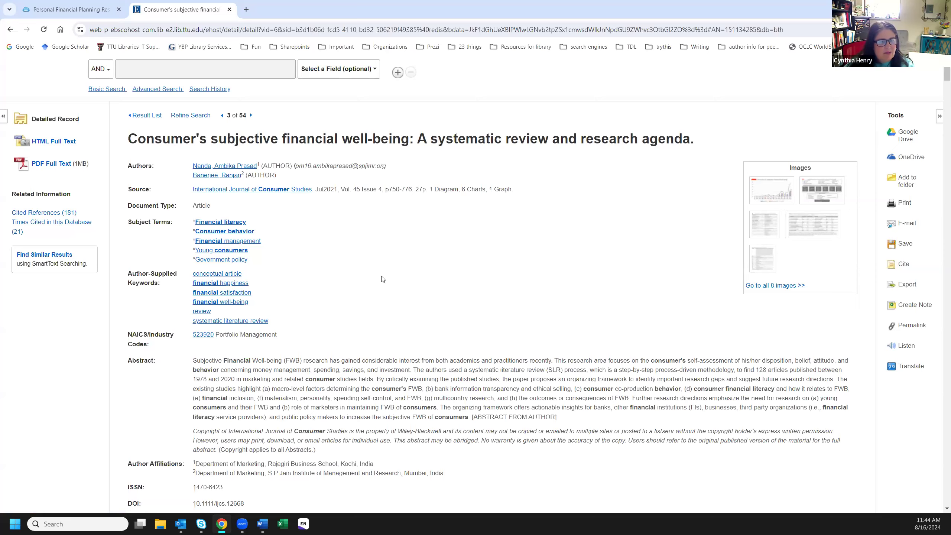
scroll(382, 278, up, 1)
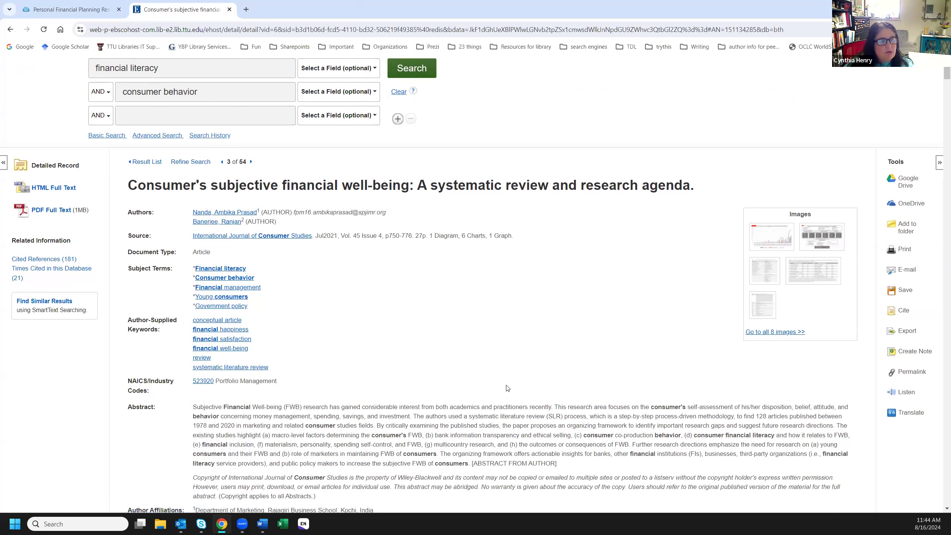
click(215, 272)
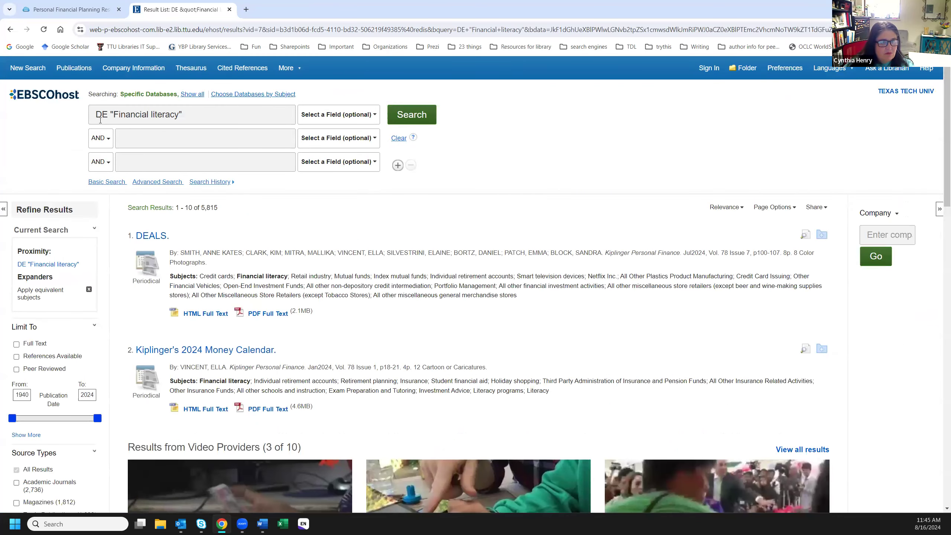
click(135, 139)
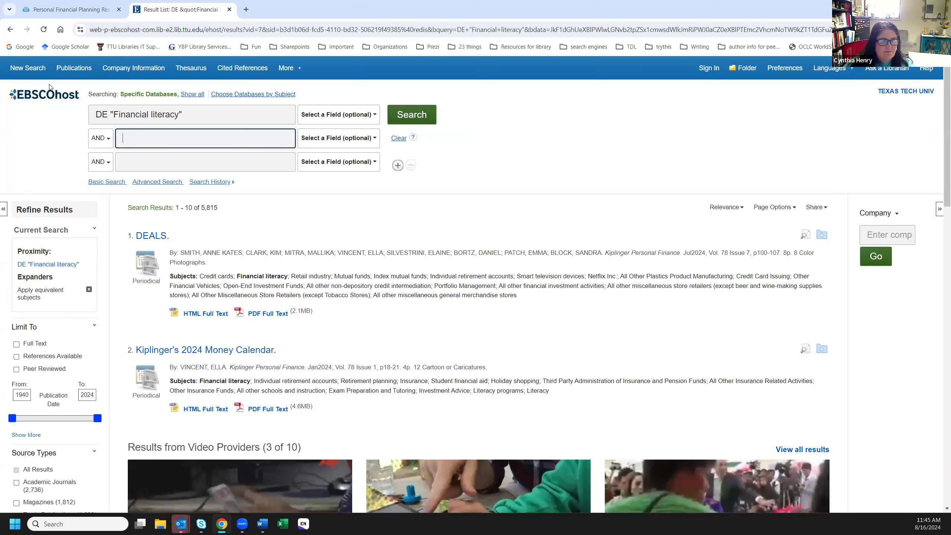
click(10, 31)
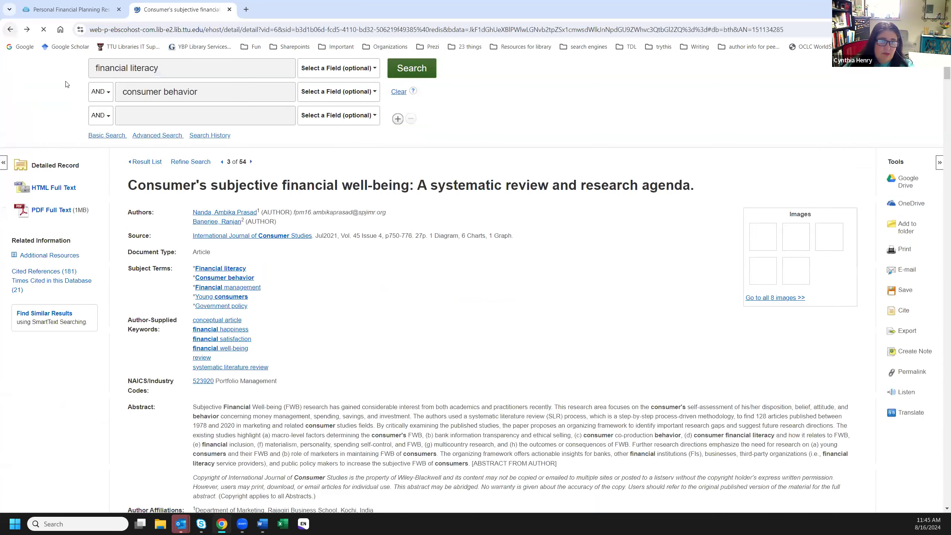
Review the article record's subject terms, keywords and abstract, and open its PDF full text
scroll(423, 288, down, 2)
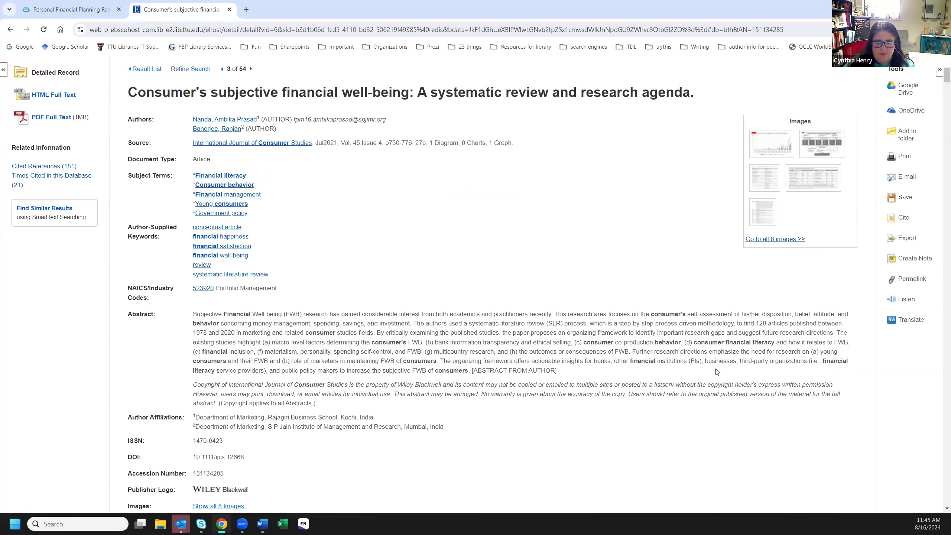
scroll(293, 183, up, 4)
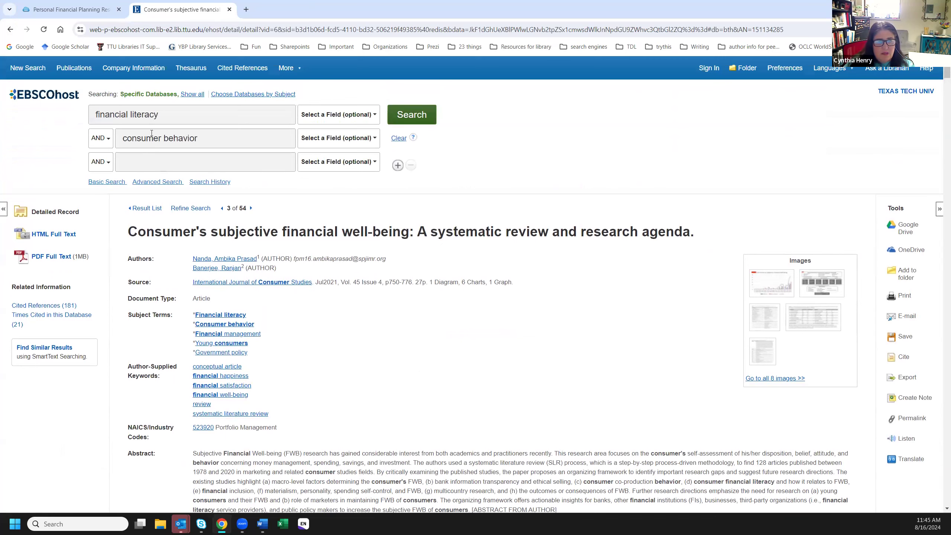
scroll(439, 297, down, 2)
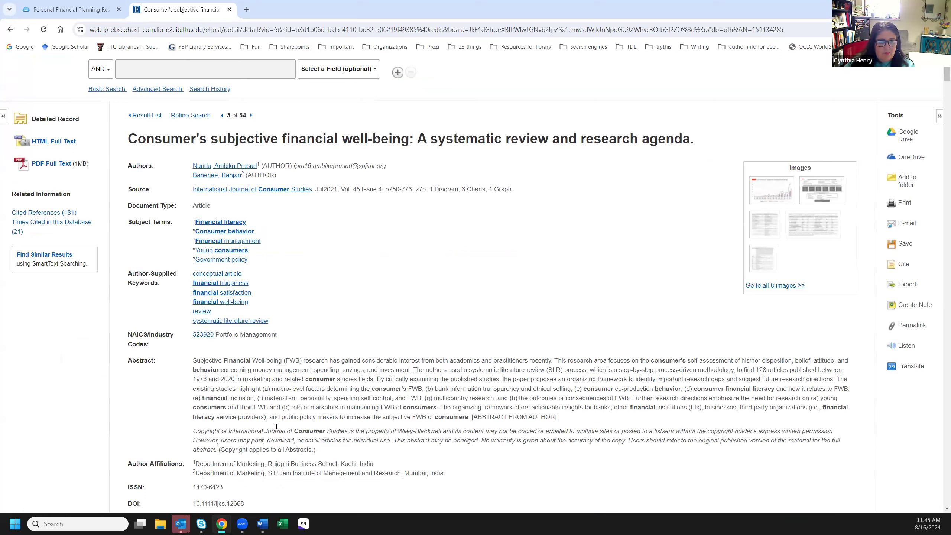
scroll(680, 408, up, 1)
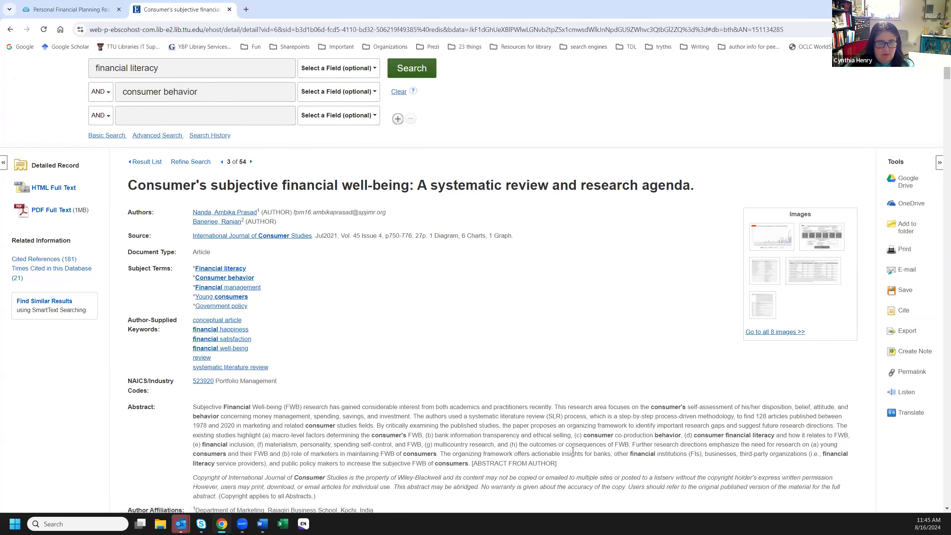
scroll(623, 464, down, 1)
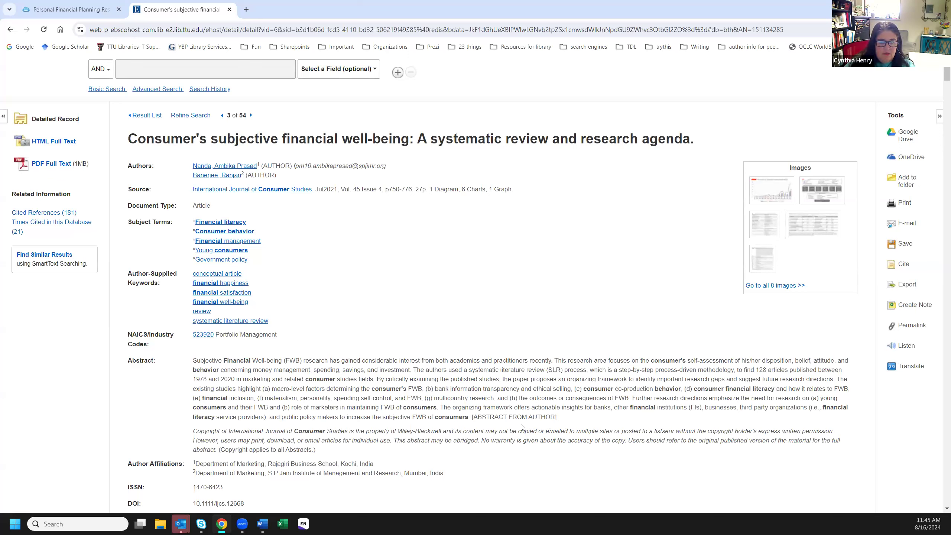
scroll(355, 297, up, 1)
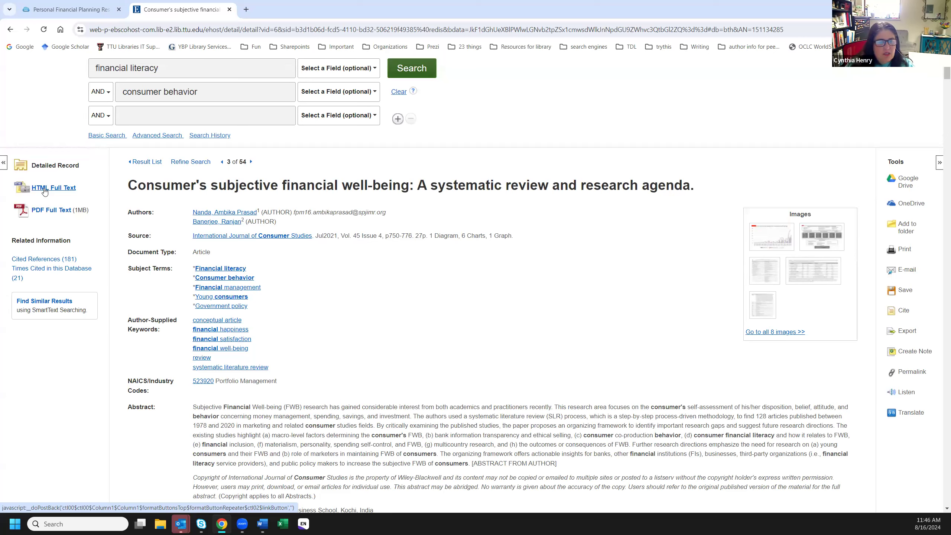
click(41, 212)
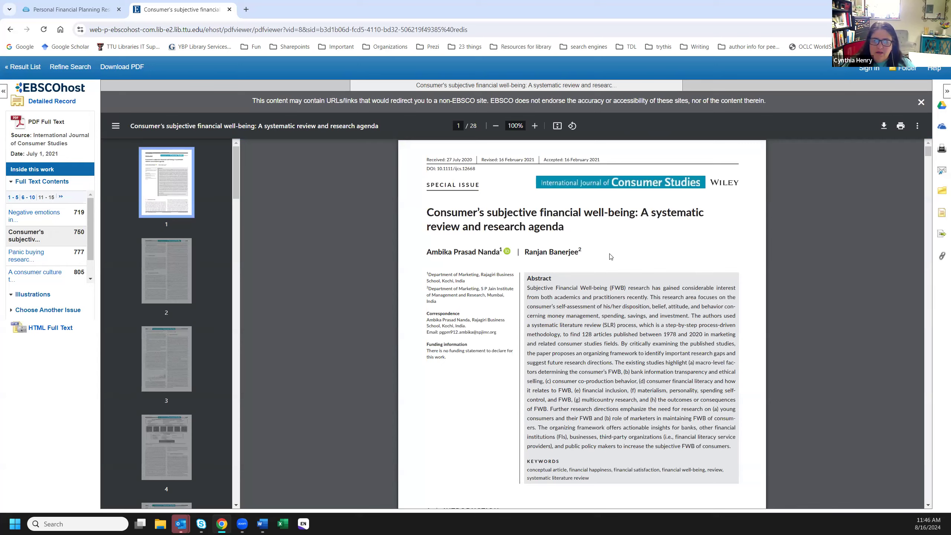
Skim the PDF full text from the abstract through the figures to the table of consumer samples' countries of origin
scroll(608, 256, down, 9)
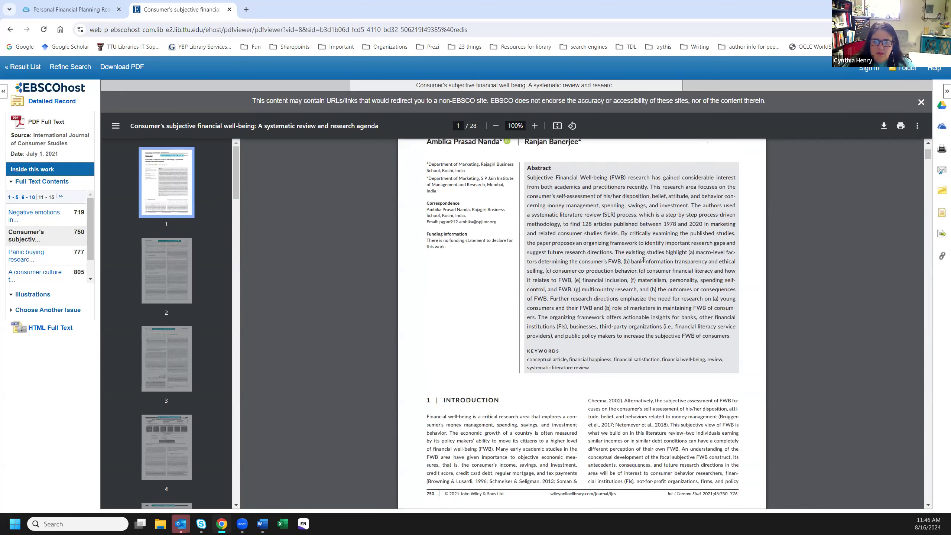
scroll(598, 293, down, 10)
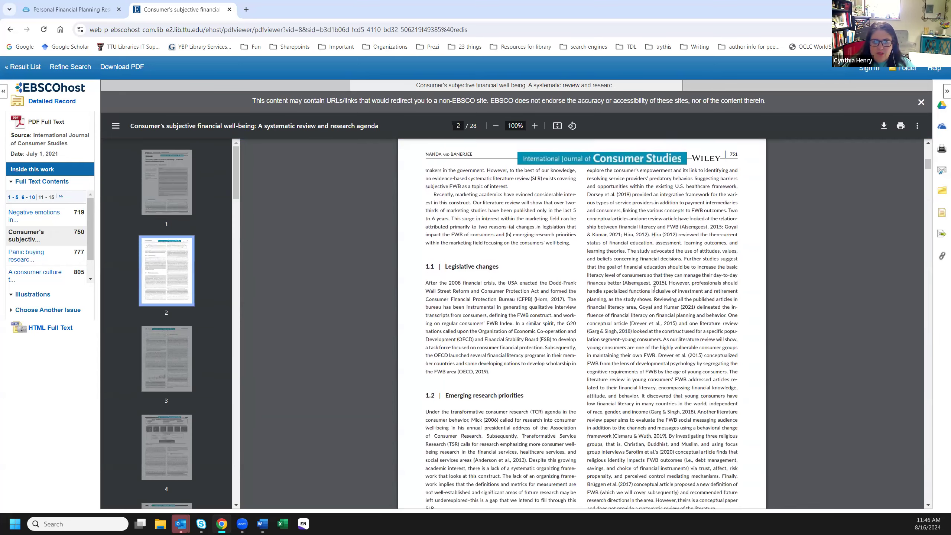
scroll(654, 288, down, 9)
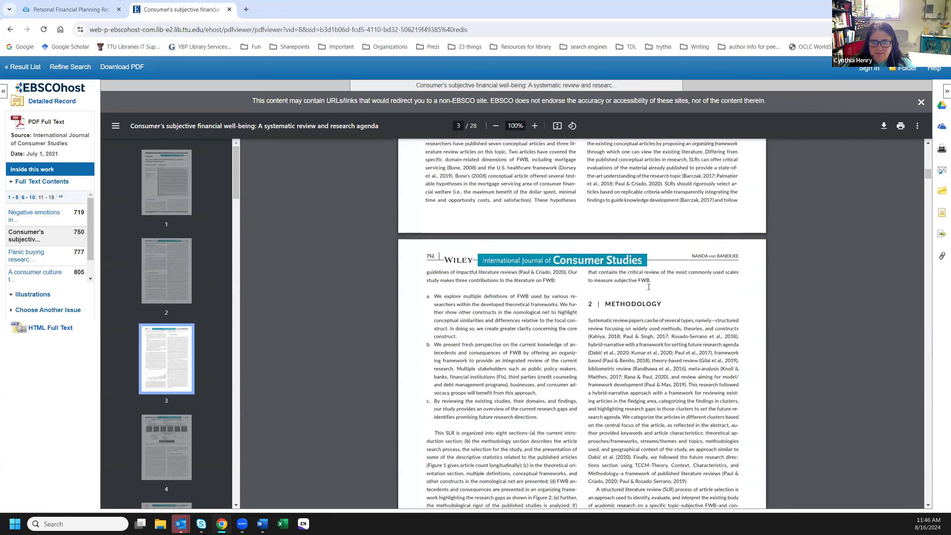
scroll(644, 288, down, 2)
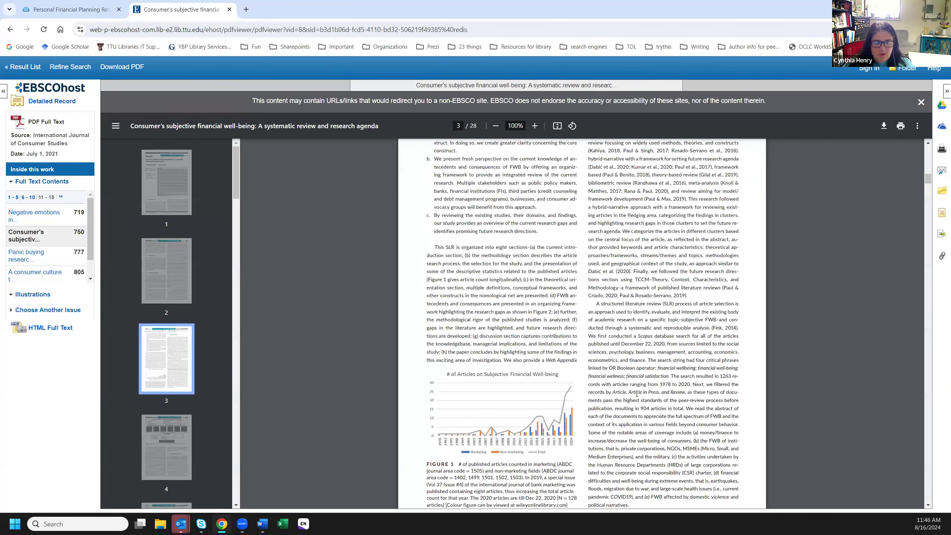
scroll(636, 394, down, 9)
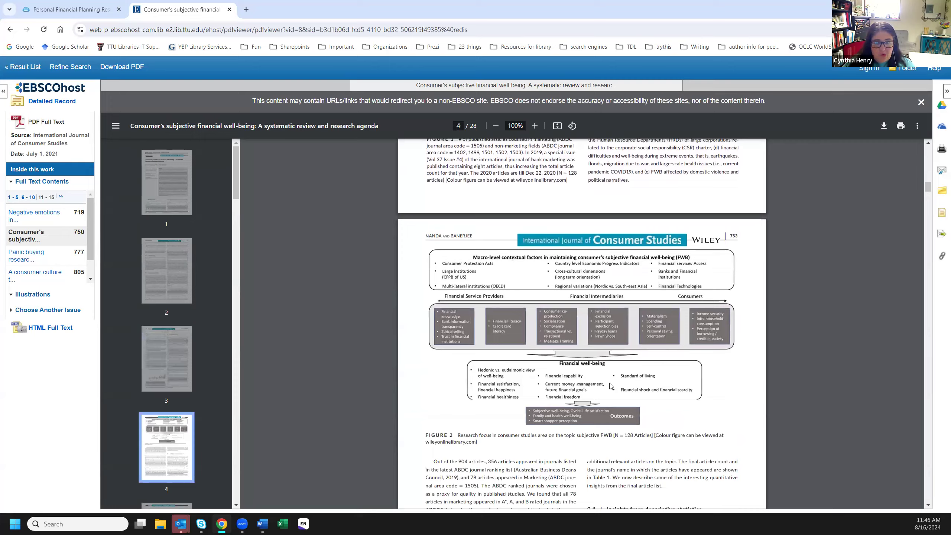
scroll(611, 386, down, 14)
scroll(623, 380, down, 8)
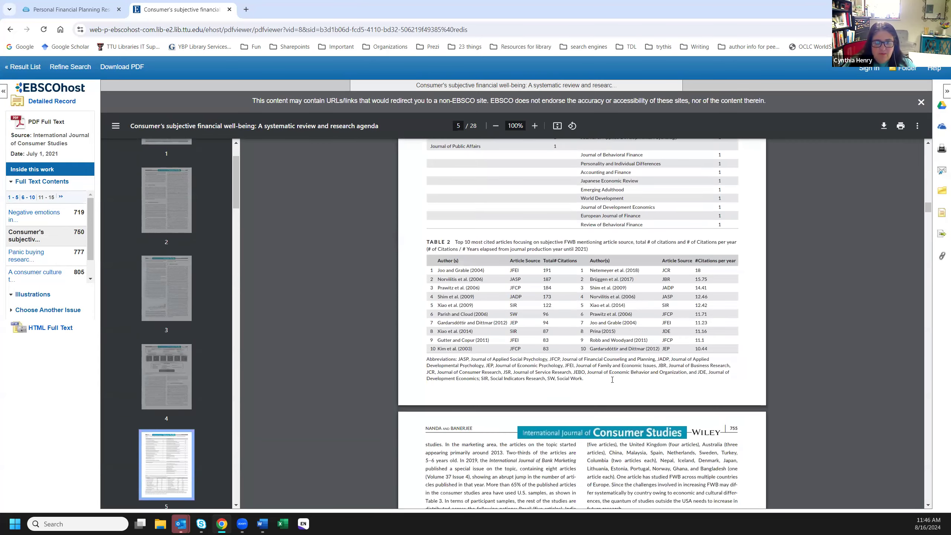
scroll(612, 382, down, 9)
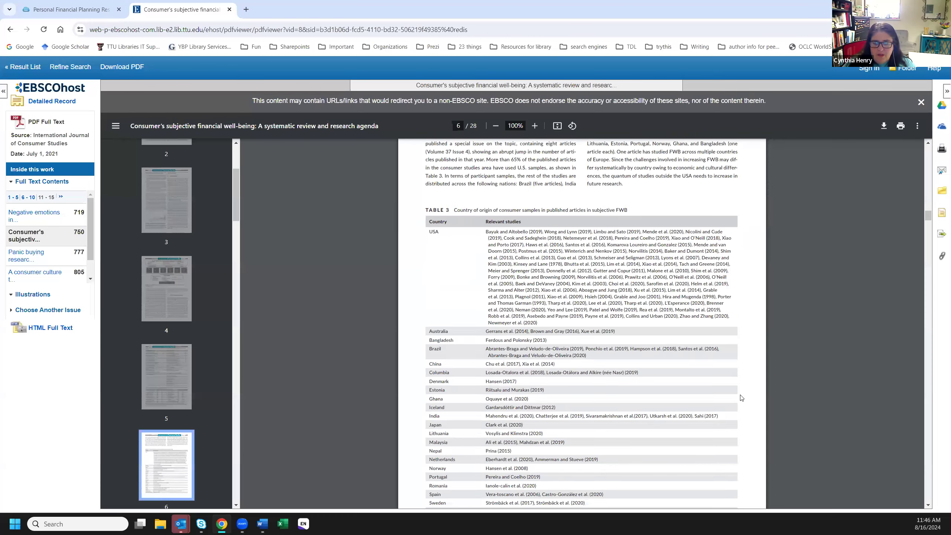
Return to the PDF's first page and examine its citation details, highlighting the abbreviated journal title in the footer
drag(928, 217, 928, 144)
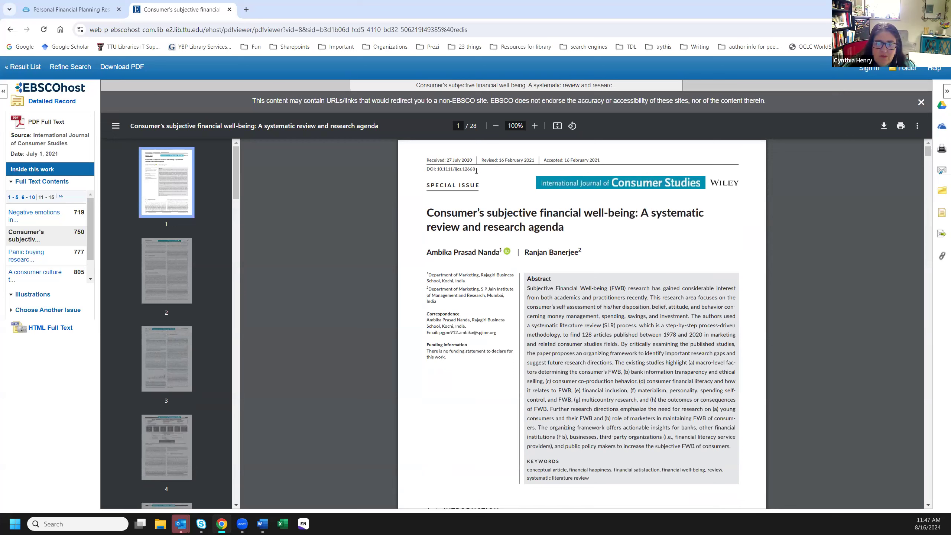
scroll(561, 361, down, 3)
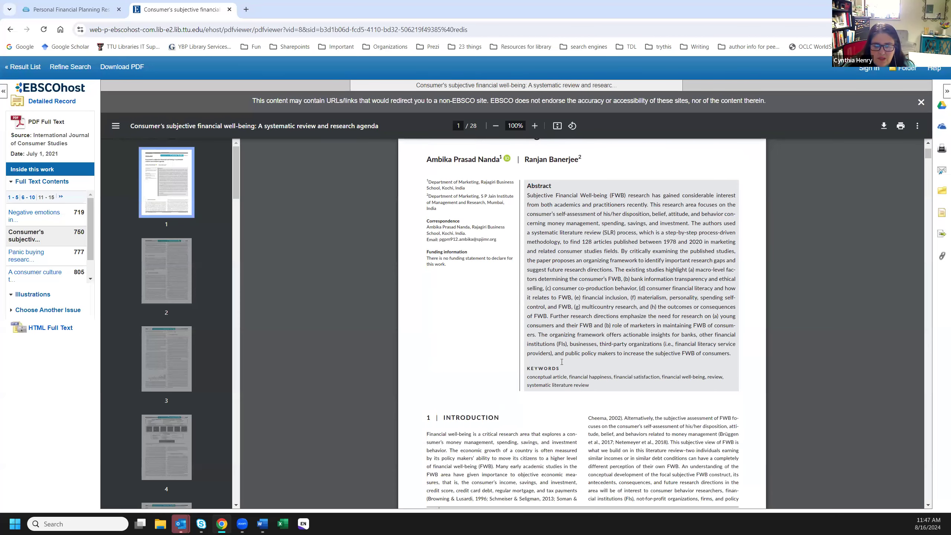
scroll(562, 362, down, 3)
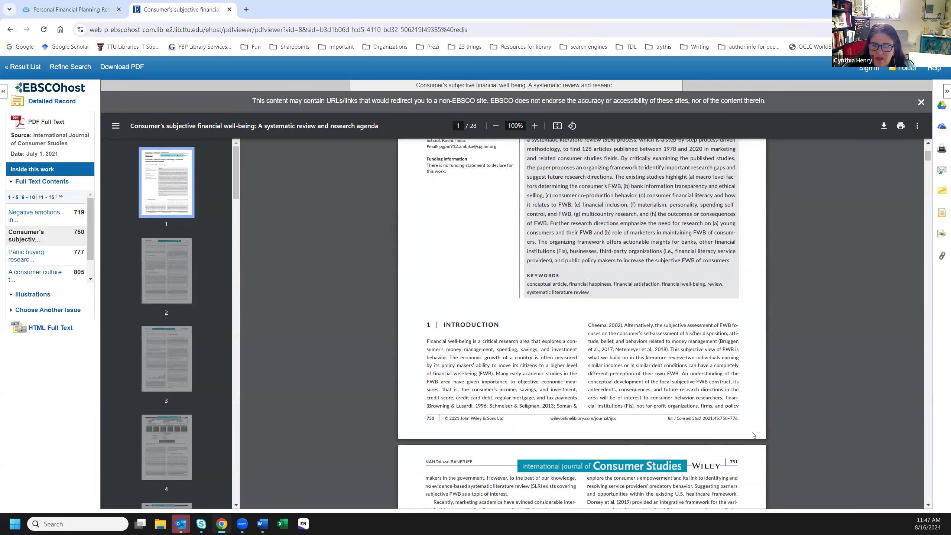
drag(667, 418, 701, 418)
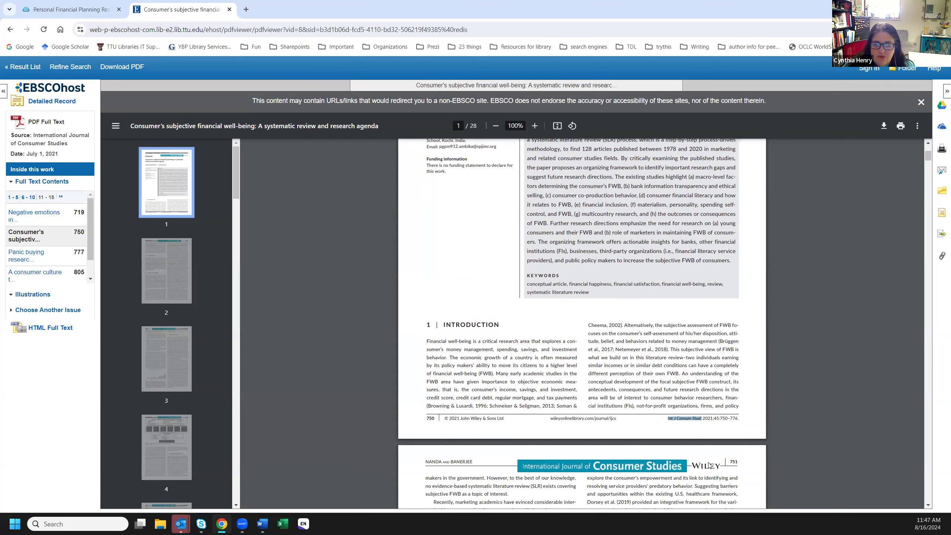
scroll(674, 435, up, 5)
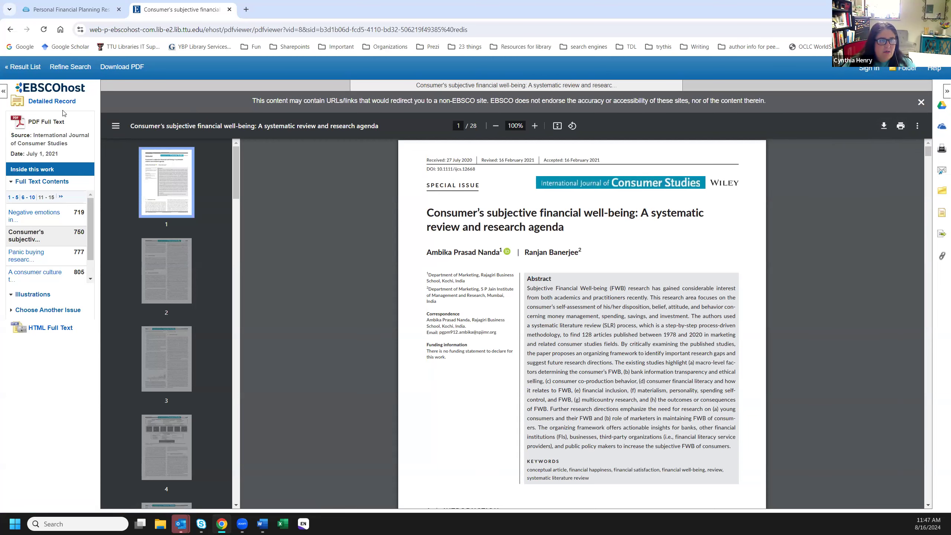
Return to the article's detailed record, open its citation formats and highlight the APA 7th Edition reference
click(65, 89)
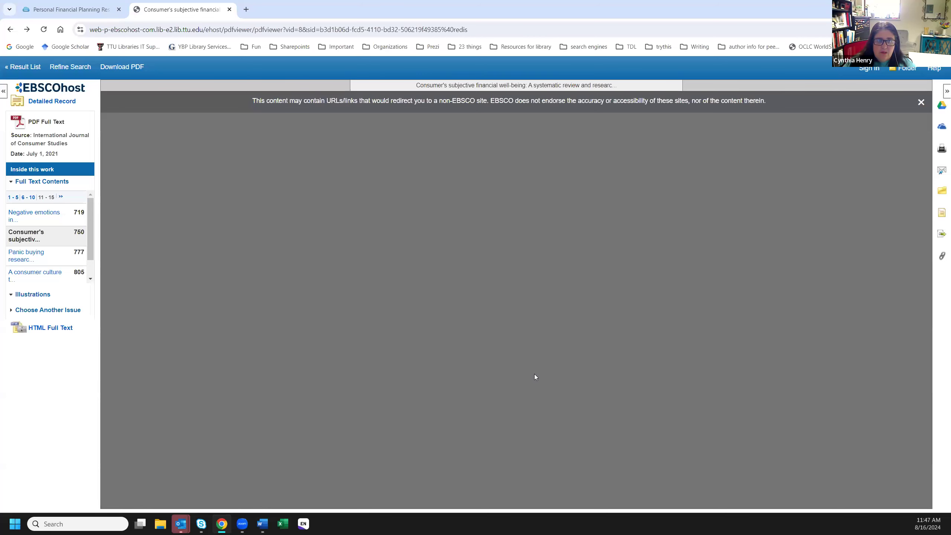
click(10, 29)
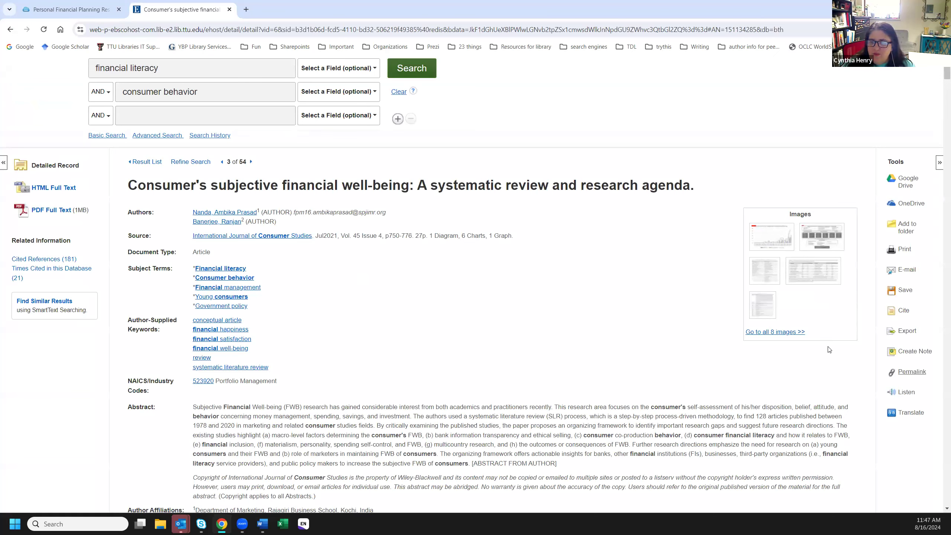
click(902, 312)
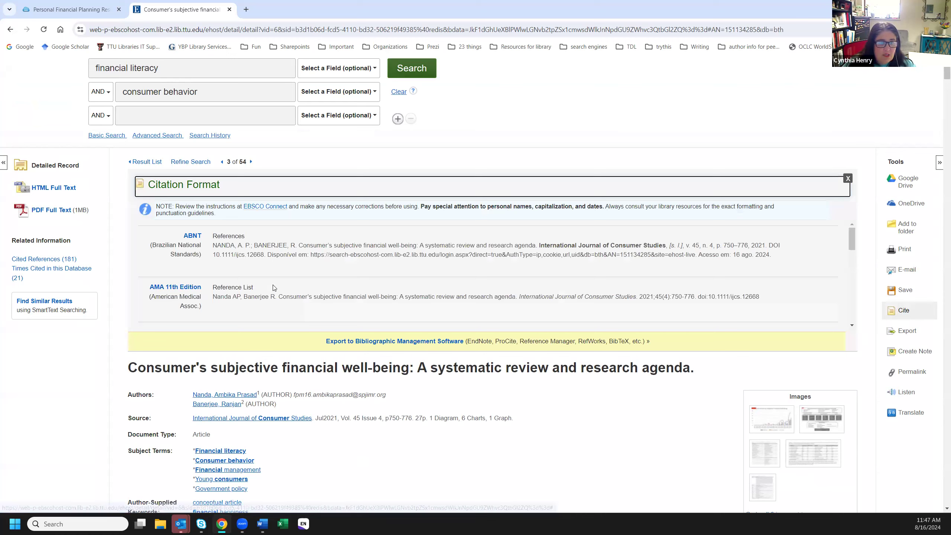
scroll(274, 287, down, 3)
drag(348, 264, 211, 249)
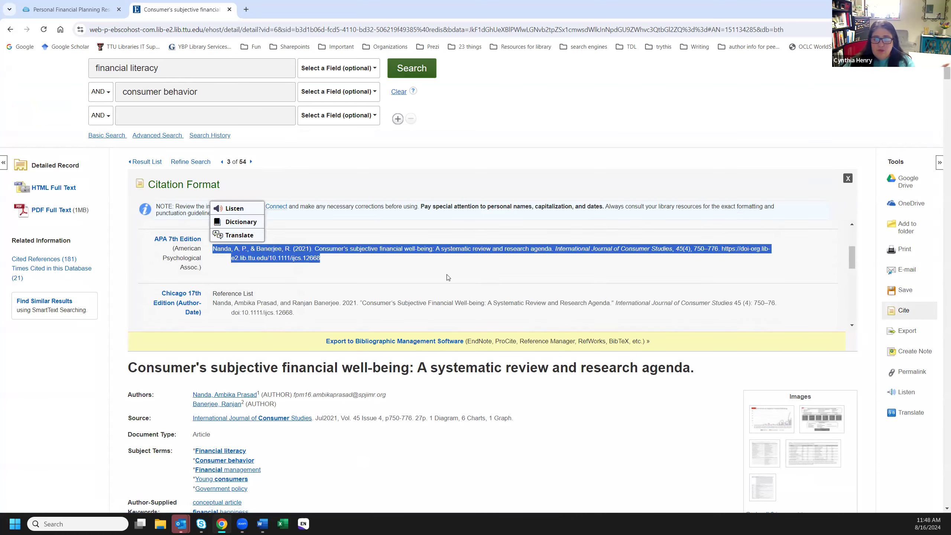
click(406, 274)
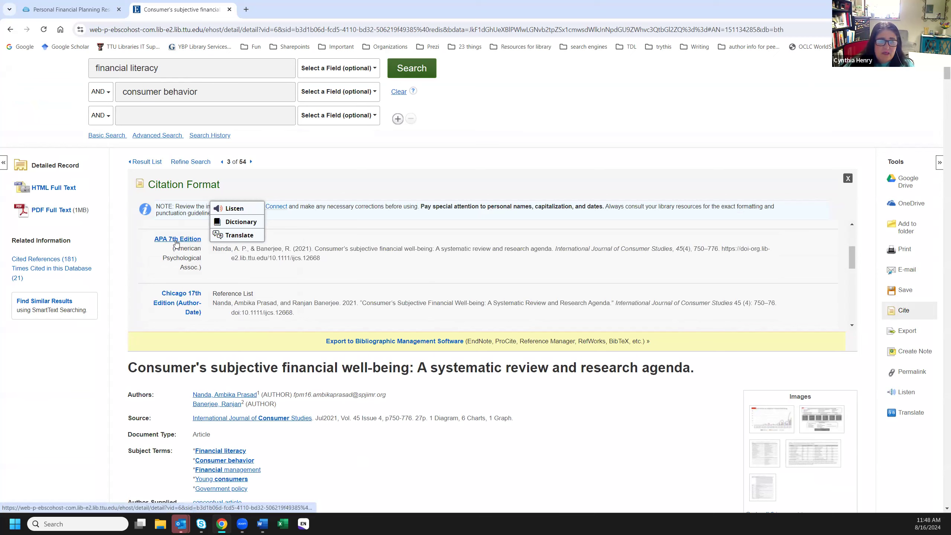
click(388, 271)
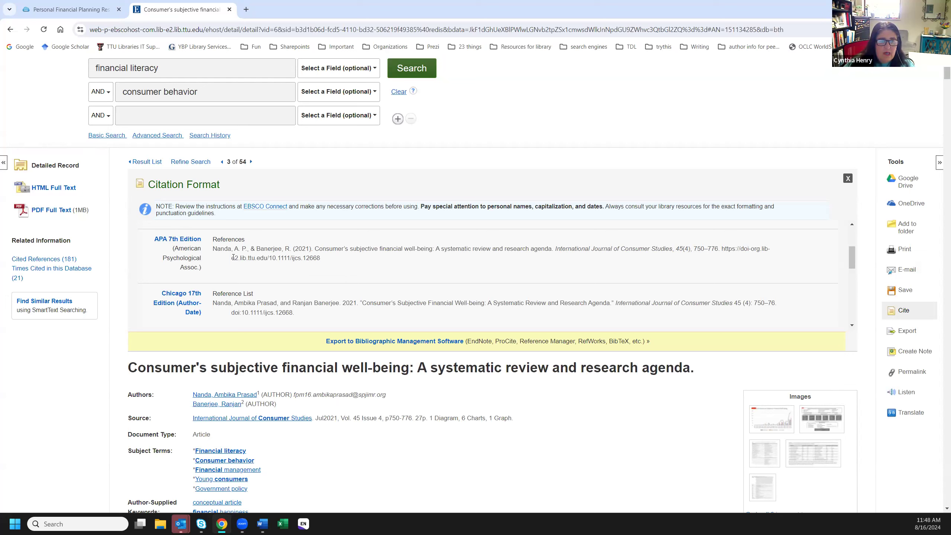
Highlight the "e2.lib.ttu.edu" part and the DOI "10.1111/ijcs.12668" in the APA reference, and close the citation formats
drag(231, 259, 267, 259)
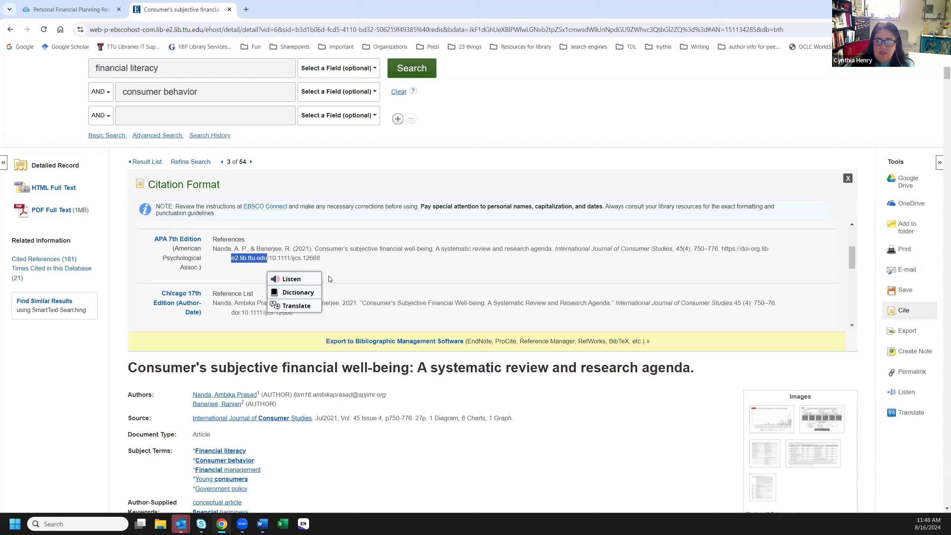
click(761, 248)
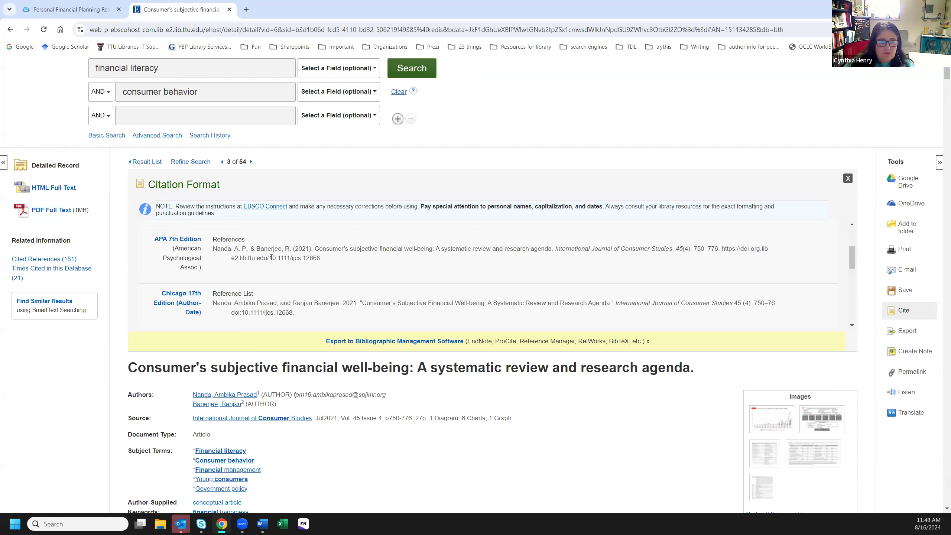
drag(271, 257, 321, 263)
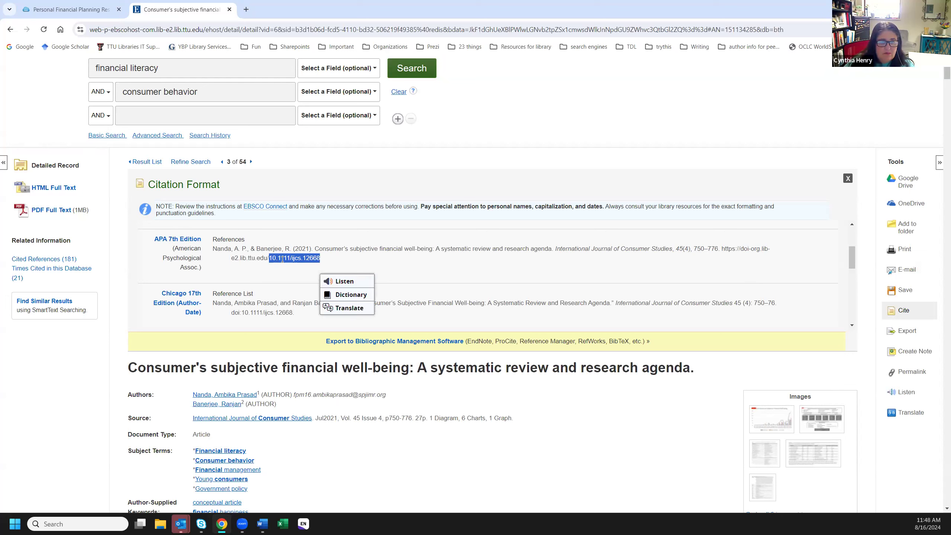
click(250, 271)
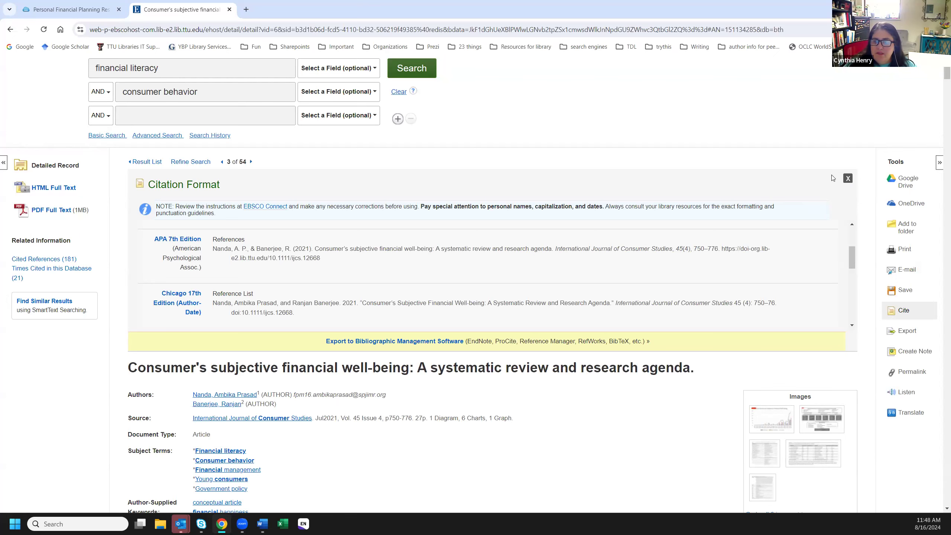
click(847, 178)
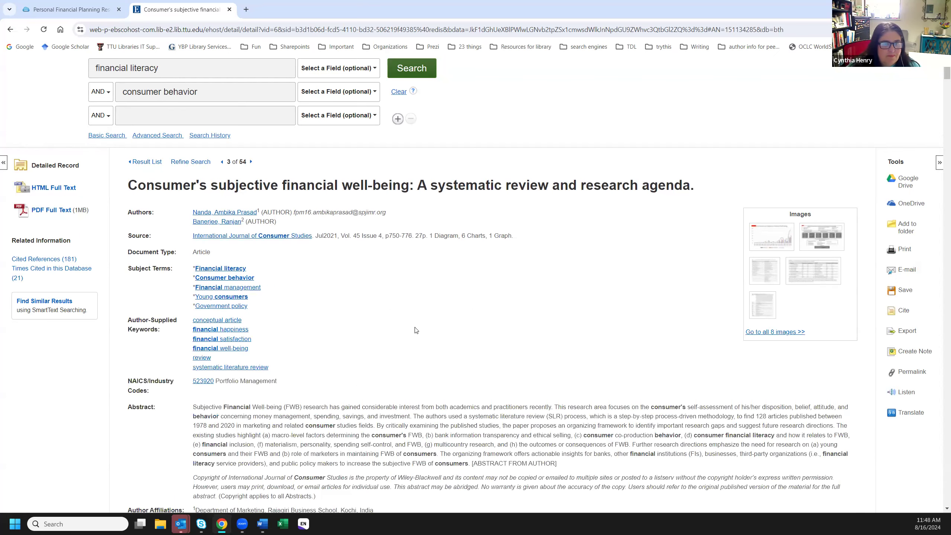
Return to the result list, add results 3, 4 and 6 to the folder, and check the folder's contents
click(139, 162)
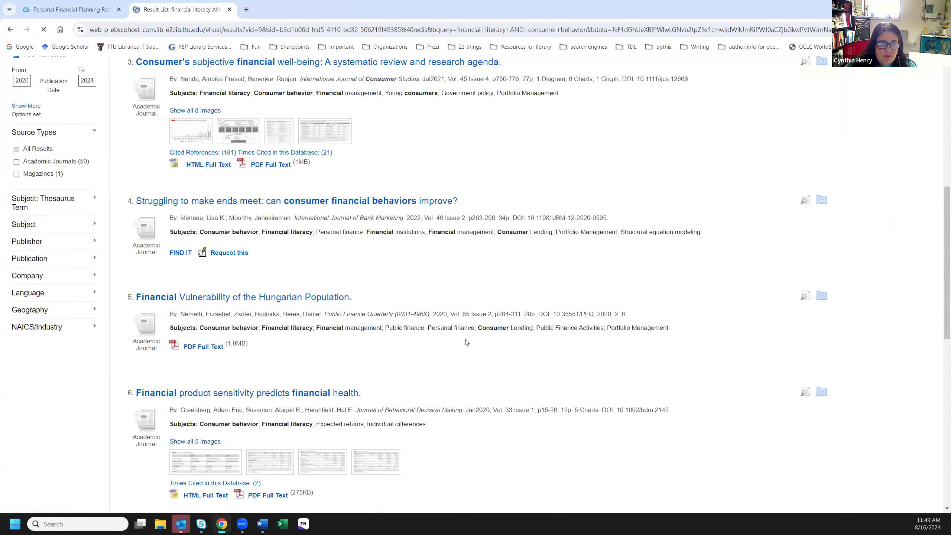
scroll(518, 336, up, 1)
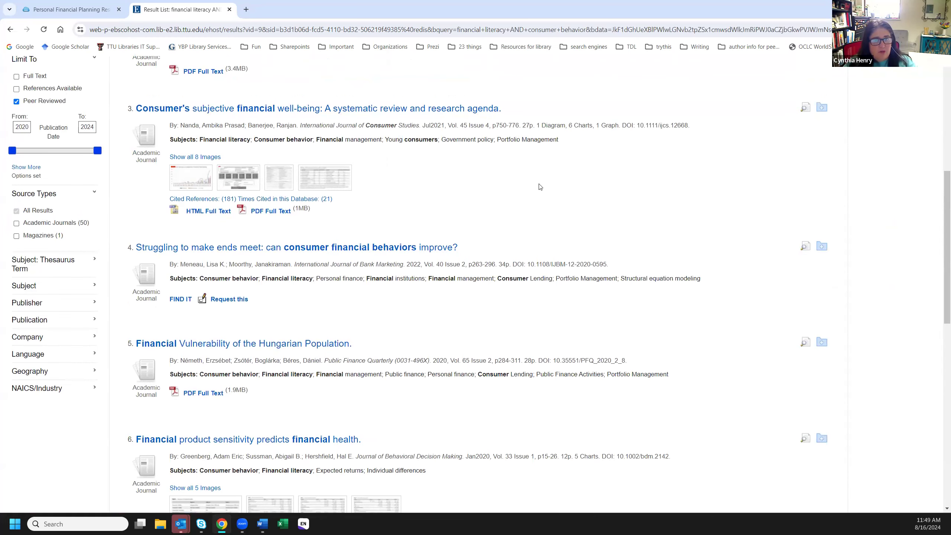
click(821, 108)
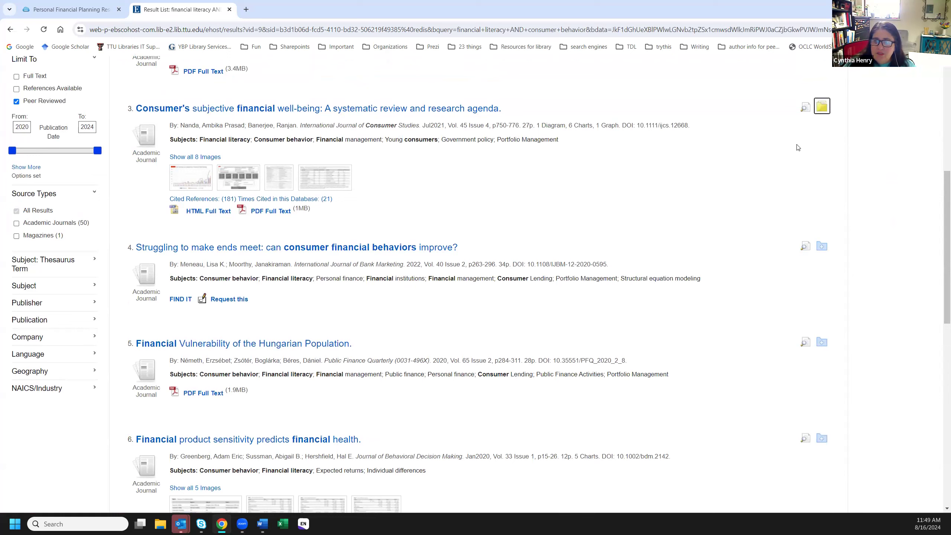
click(822, 248)
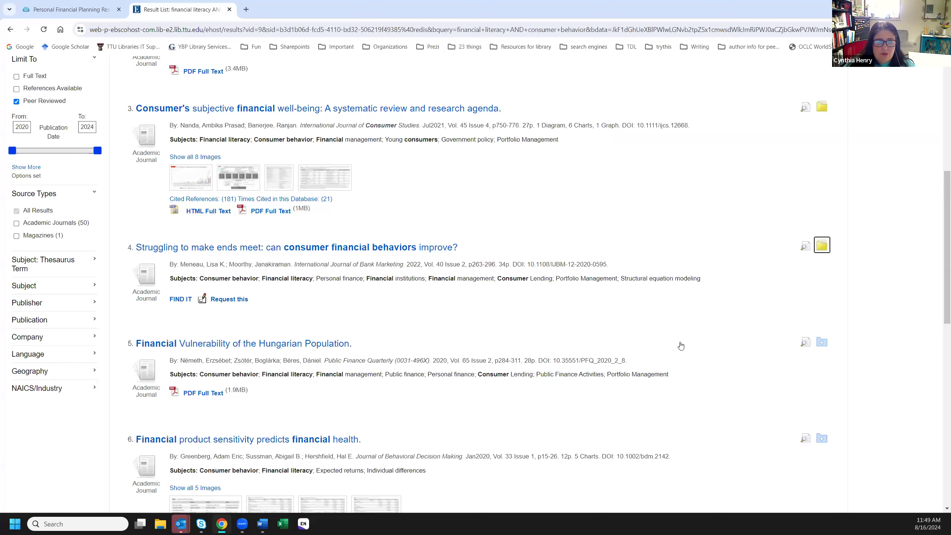
click(822, 438)
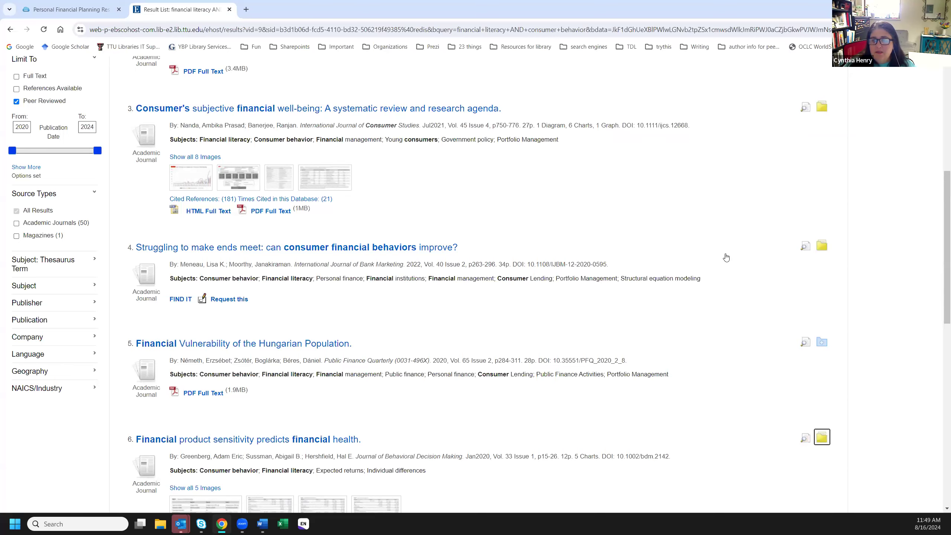
scroll(726, 260, up, 1)
scroll(726, 255, up, 6)
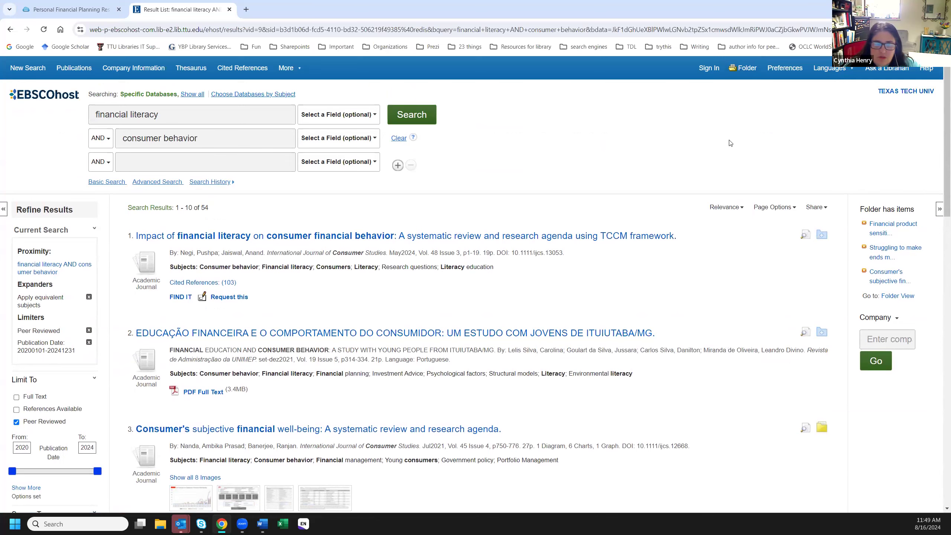
Open and review the record for "Struggling to make ends meet: can consumer financial behaviors improve?", and look up its full-text availability through FIND IT
scroll(693, 176, down, 5)
scroll(693, 312, down, 2)
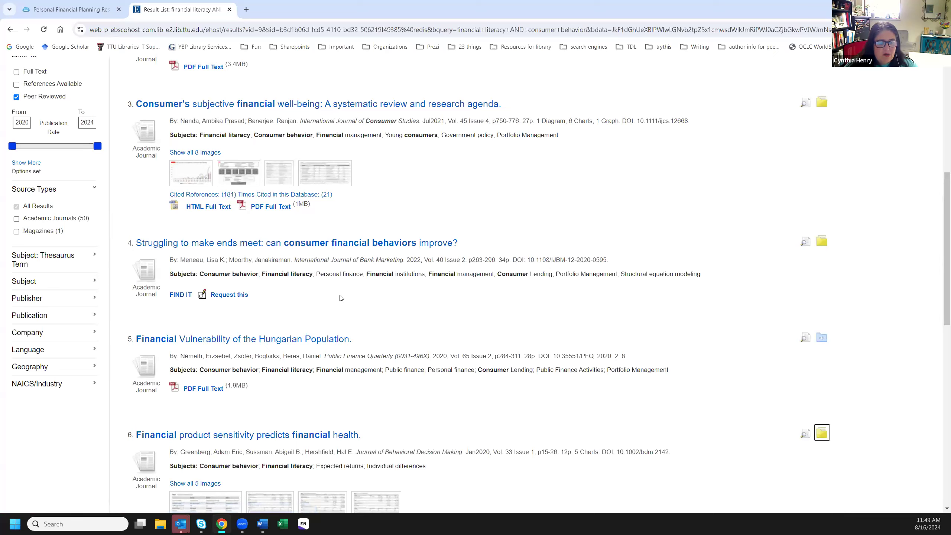
click(323, 246)
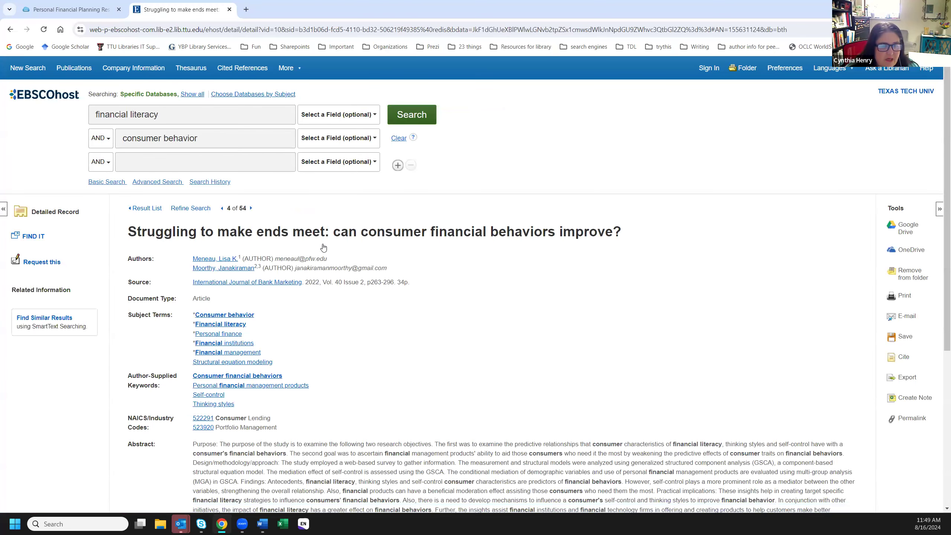
scroll(653, 279, down, 1)
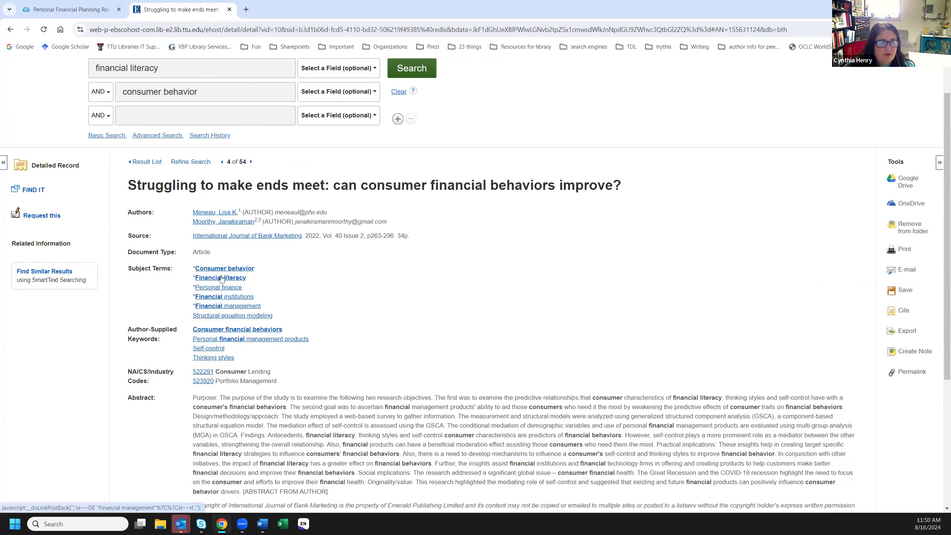
scroll(461, 312, down, 1)
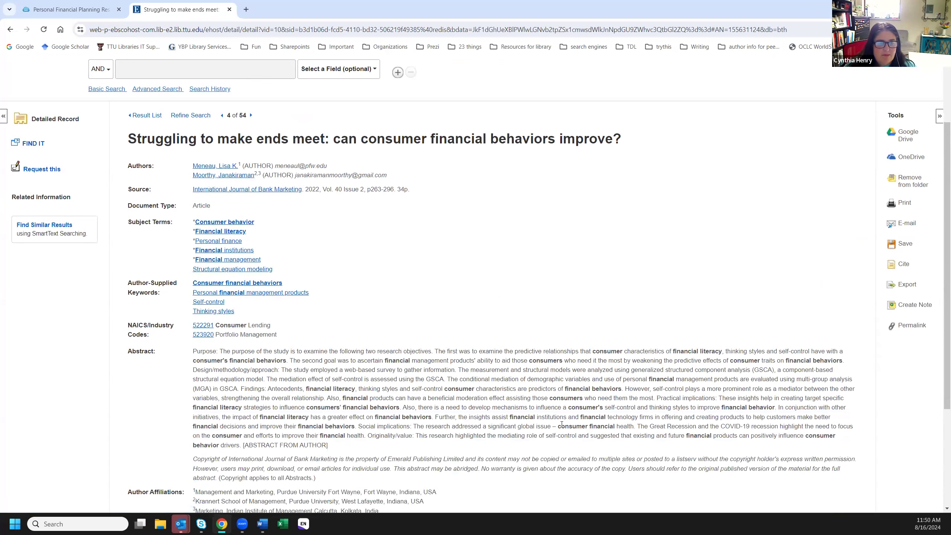
scroll(534, 412, up, 2)
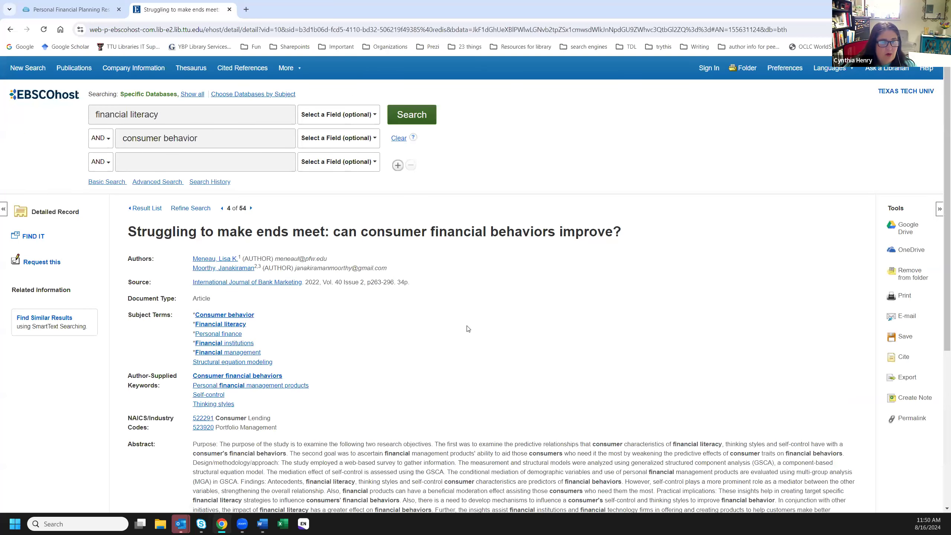
click(30, 237)
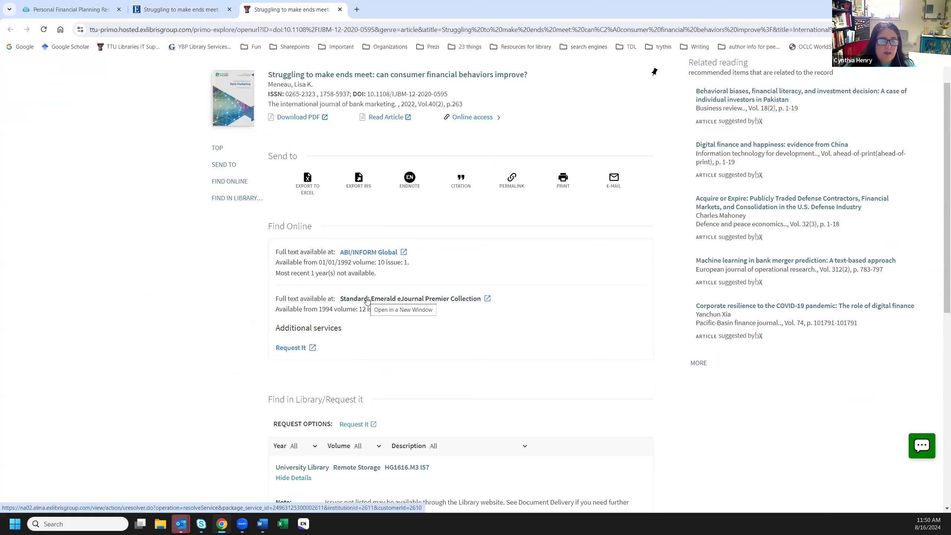
Open the PDF of "Struggling to make ends meet: can consumer financial behaviors improve?" and return to the EBSCOhost result list
click(289, 118)
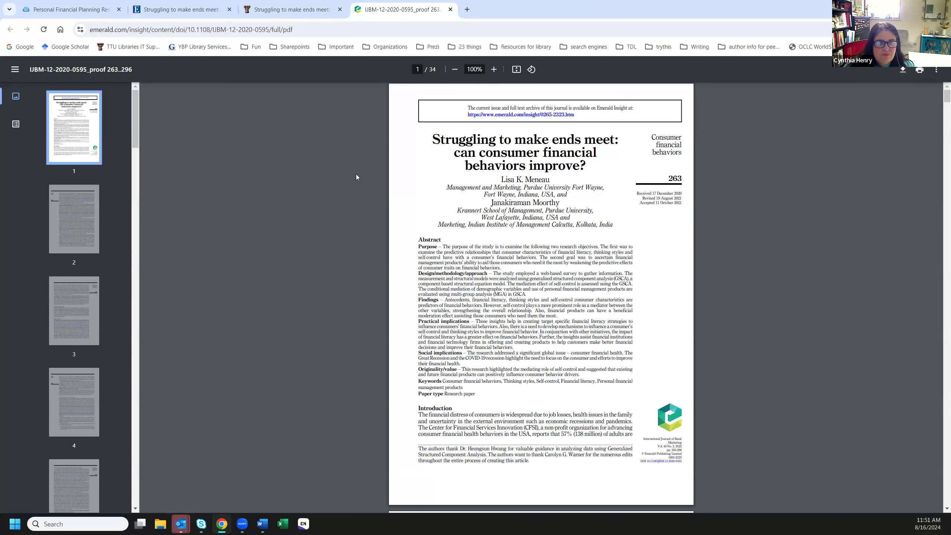
click(273, 9)
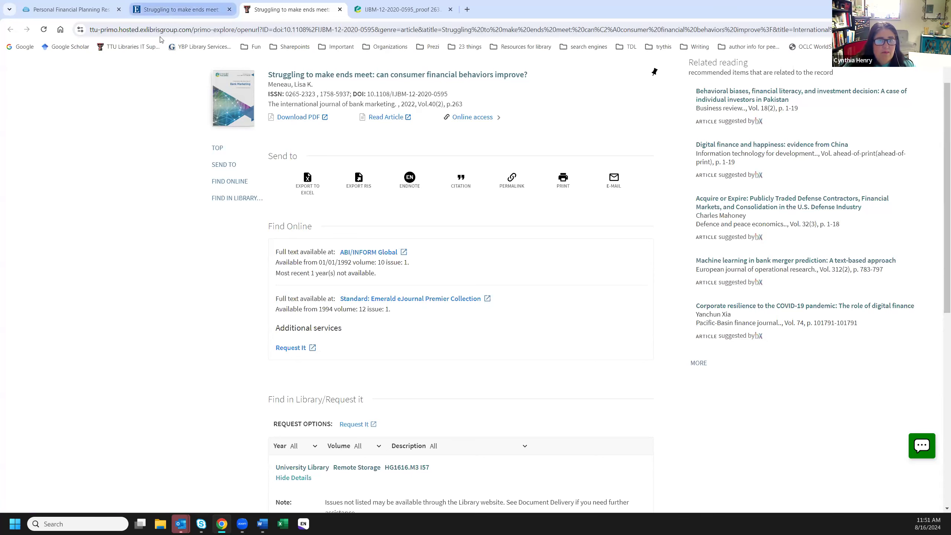
click(180, 9)
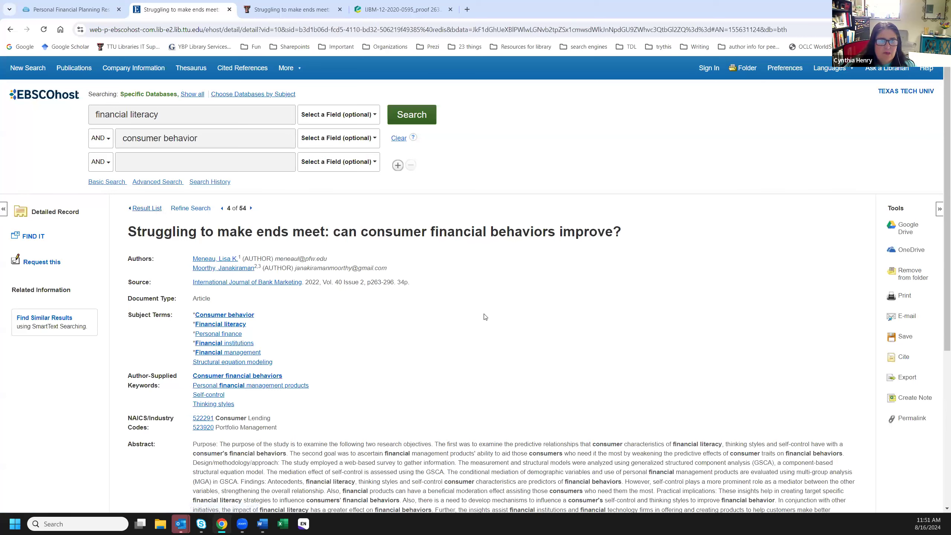
click(147, 208)
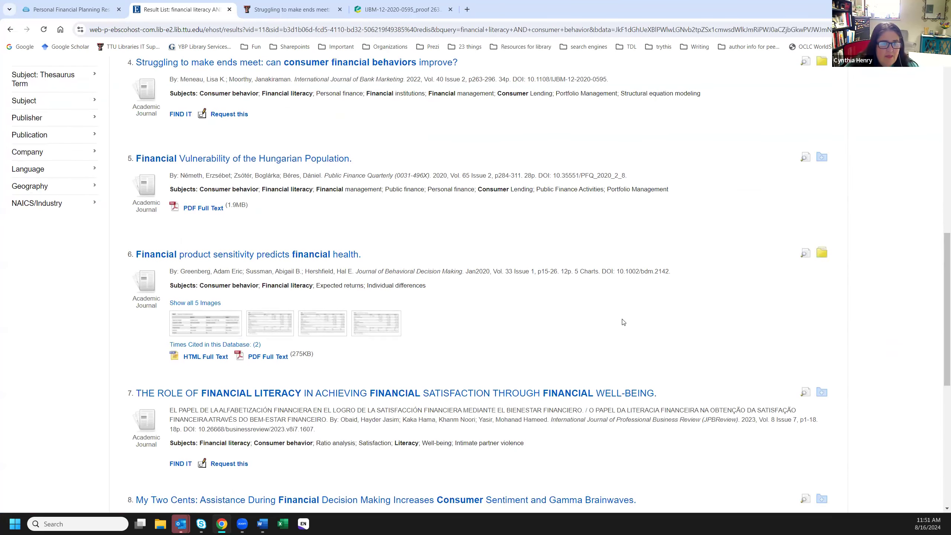
View the cited references of result 3, "Consumer's subjective financial well-being", and return to the result list
scroll(618, 321, up, 1)
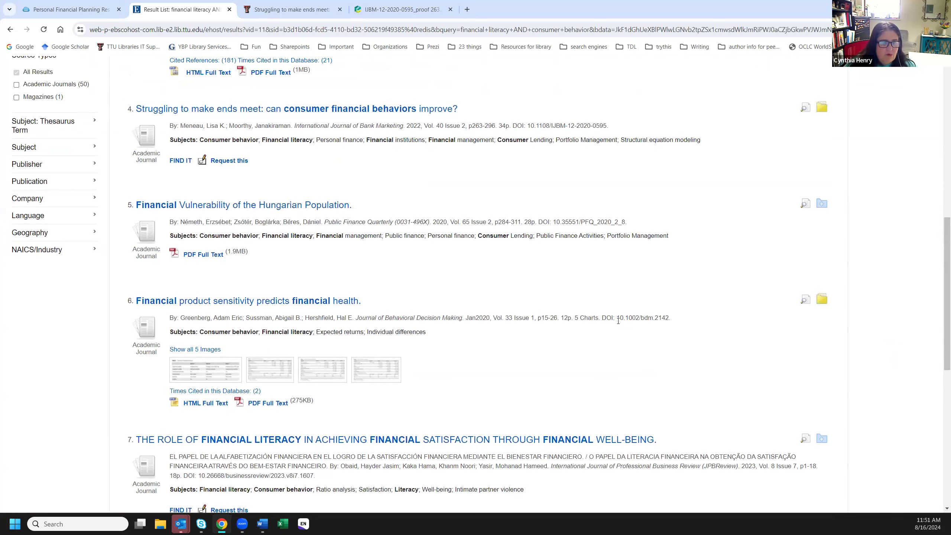
scroll(618, 321, up, 4)
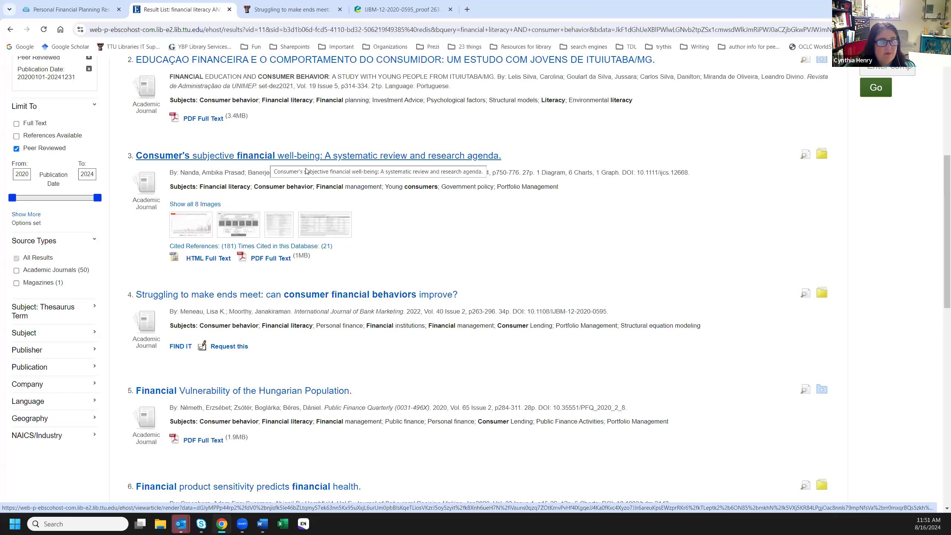
click(204, 249)
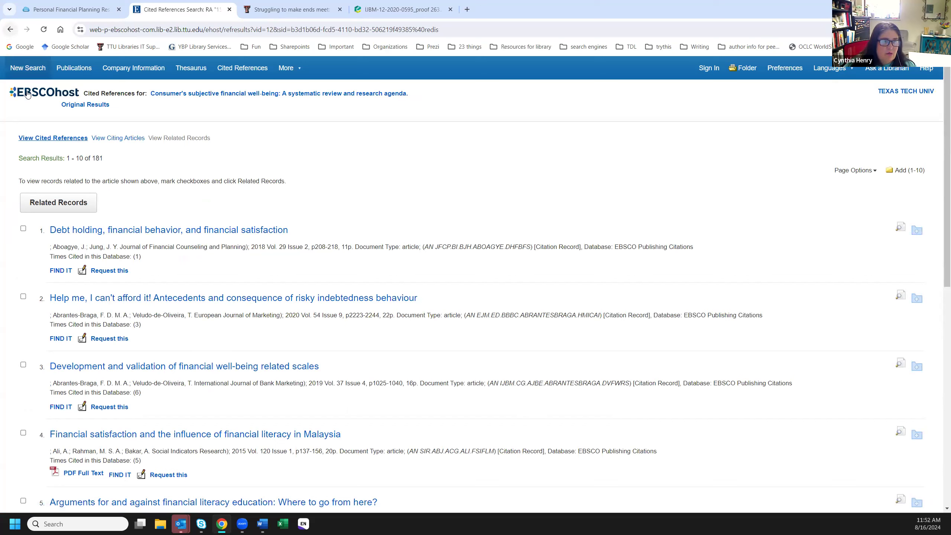
click(11, 30)
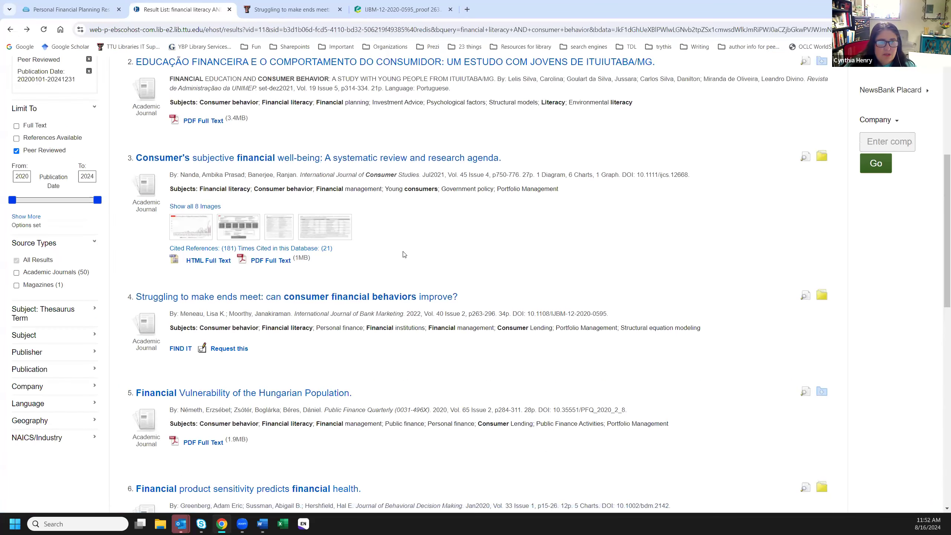
Look through the articles in the database that cite result 3, and return to the result list
scroll(407, 264, down, 5)
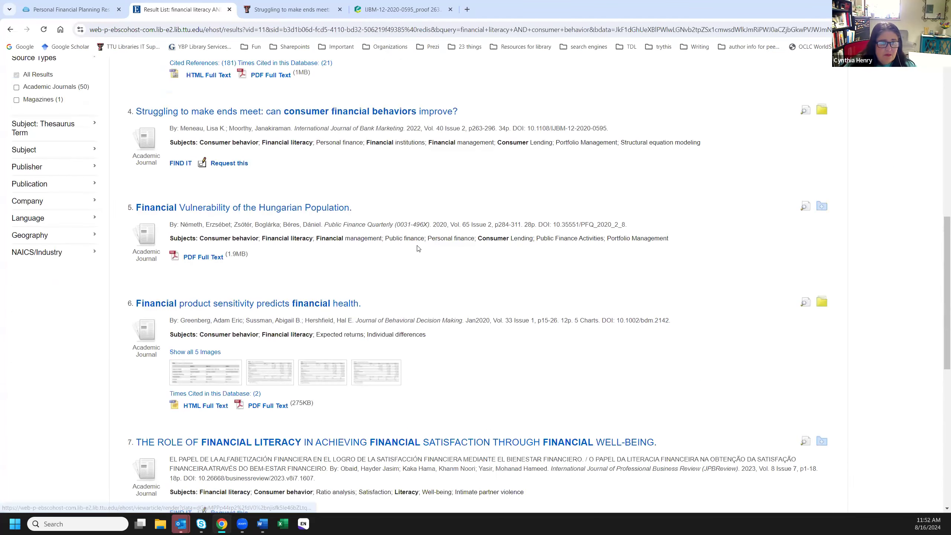
scroll(418, 248, up, 4)
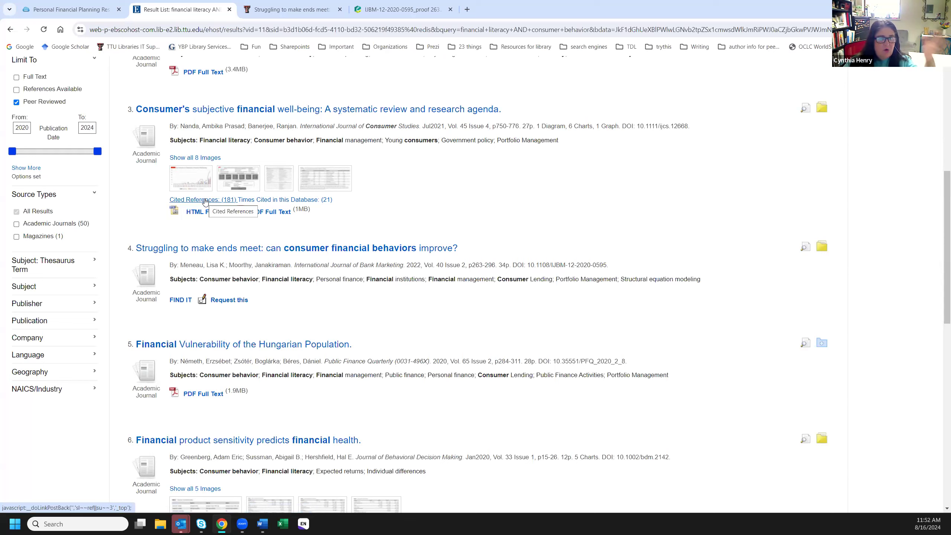
click(296, 201)
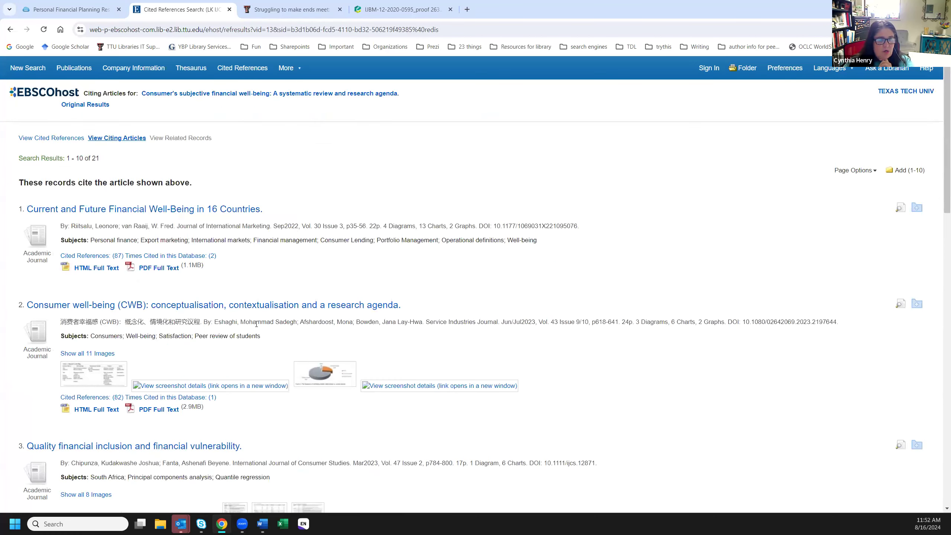
scroll(418, 400, down, 2)
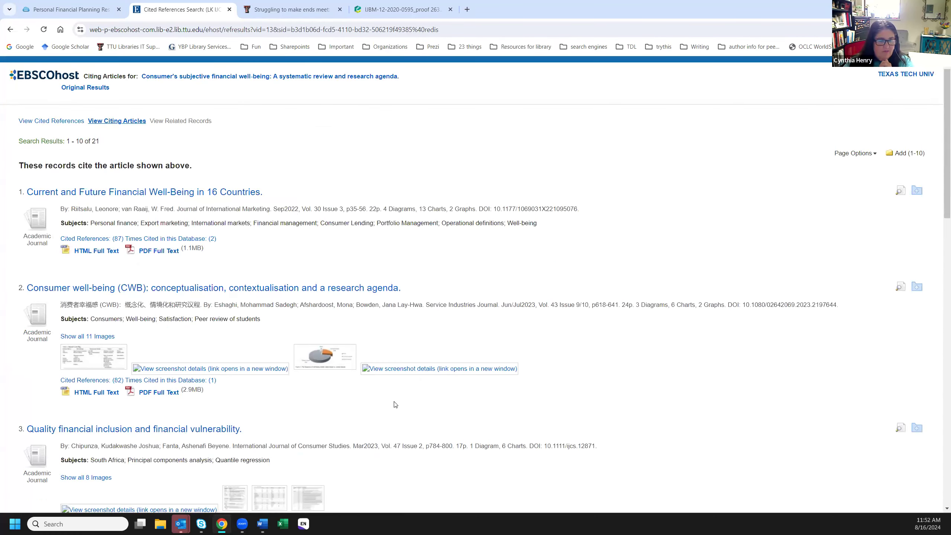
scroll(376, 382, down, 3)
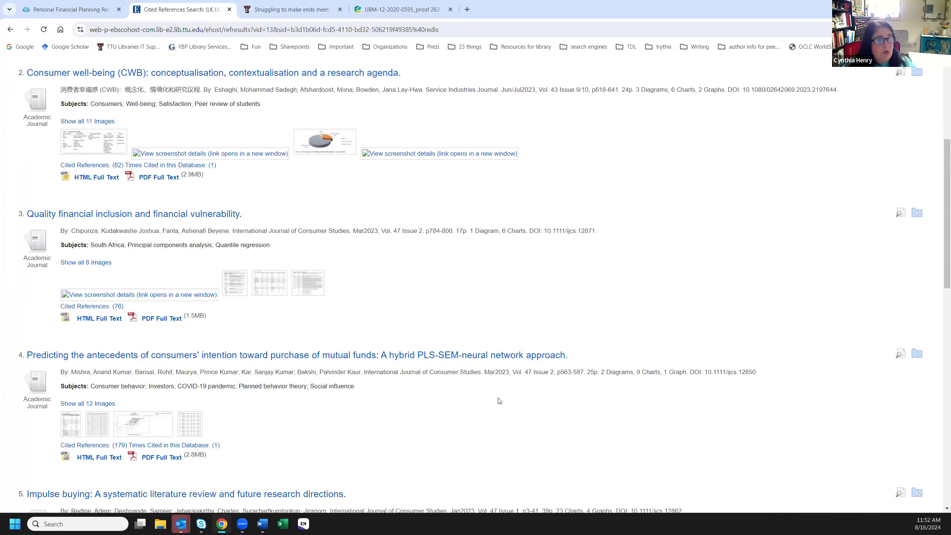
scroll(503, 391, up, 5)
scroll(520, 353, up, 1)
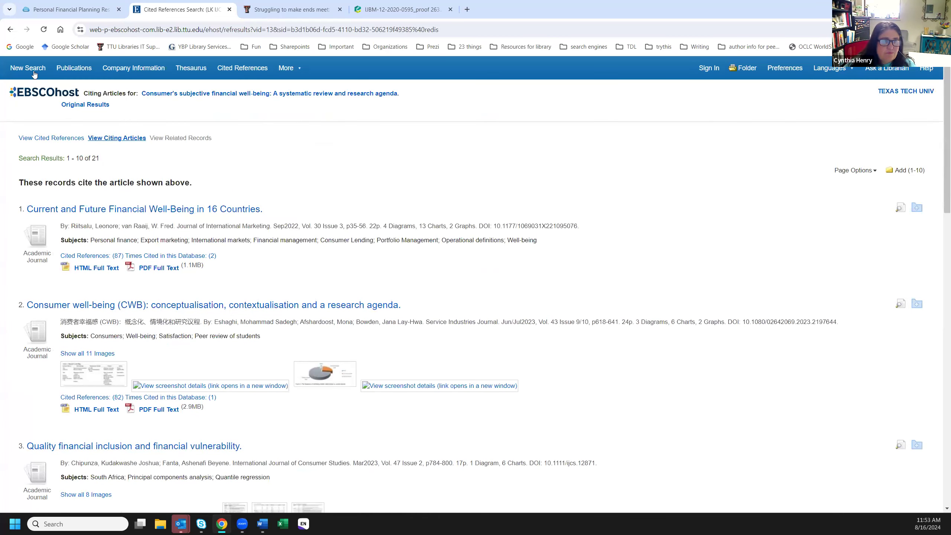
click(9, 30)
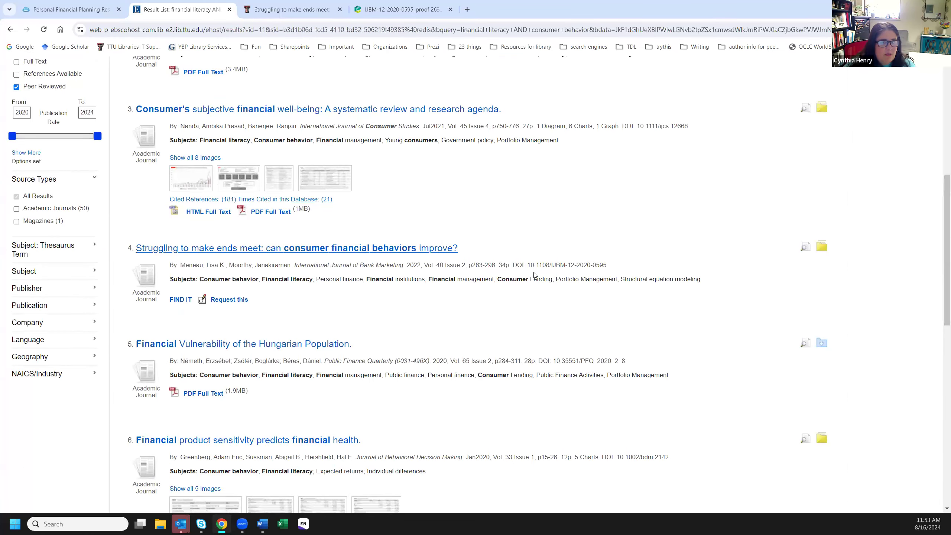
Open the record for "Financial product sensitivity predicts financial health", view its first chart image and close the image window
scroll(584, 330, down, 5)
scroll(592, 317, up, 1)
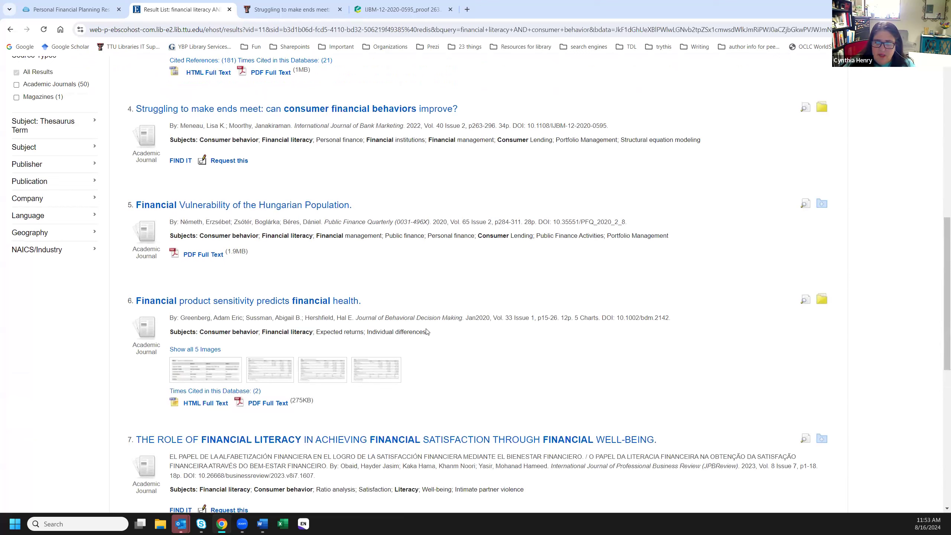
click(254, 302)
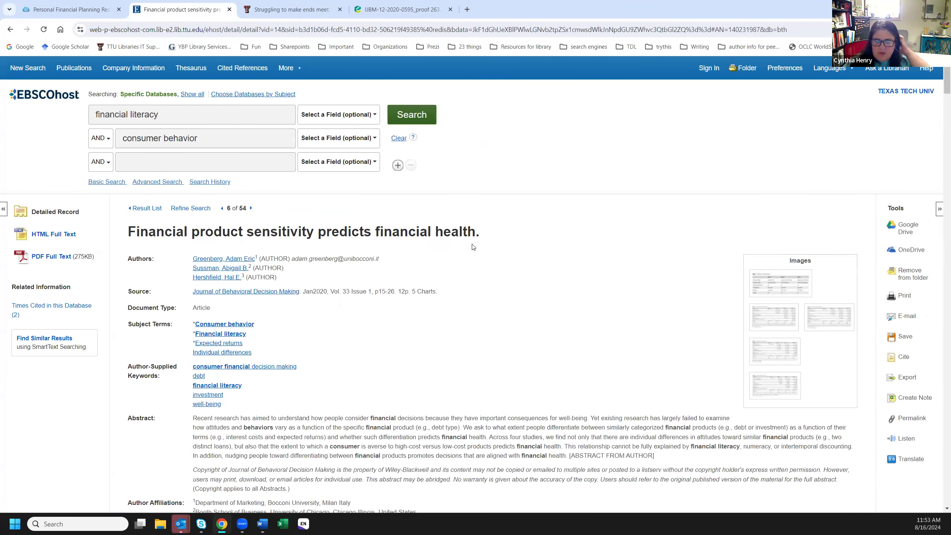
scroll(558, 268, down, 2)
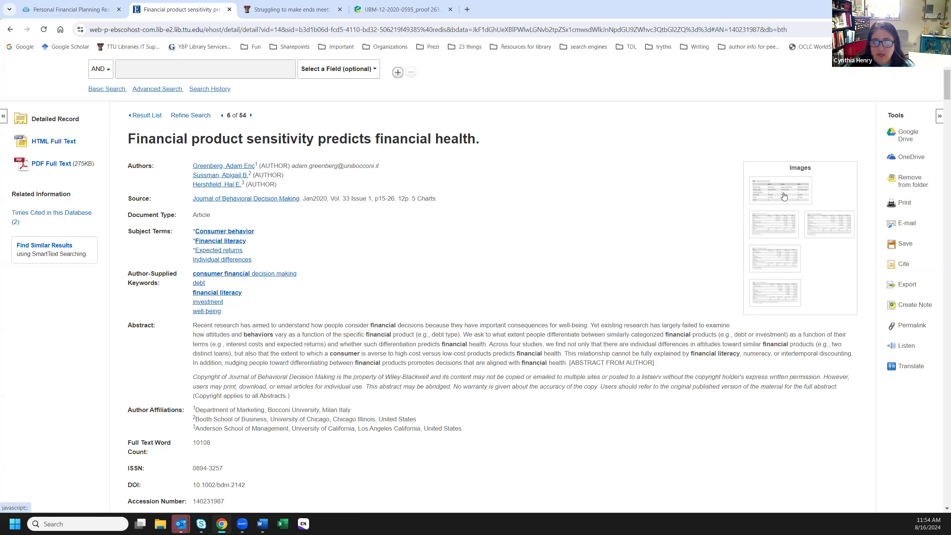
click(759, 198)
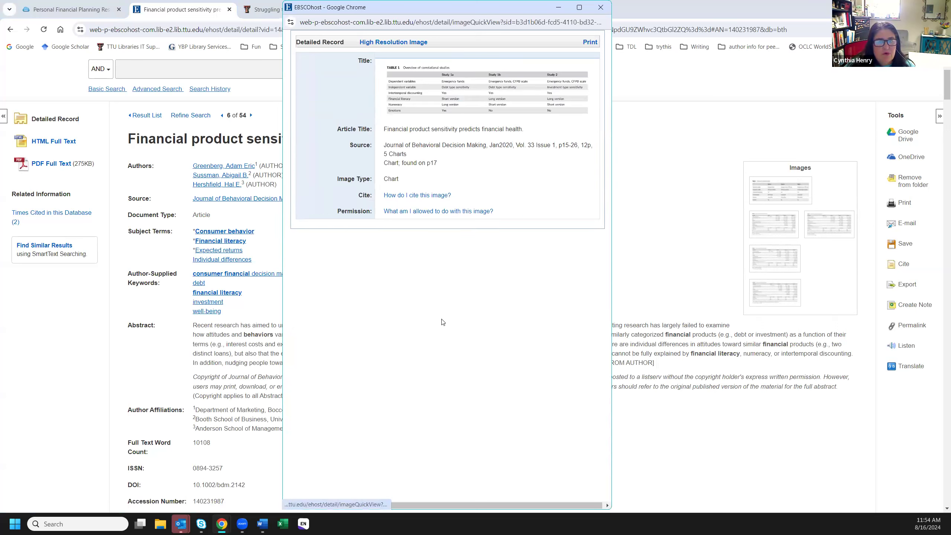
click(600, 7)
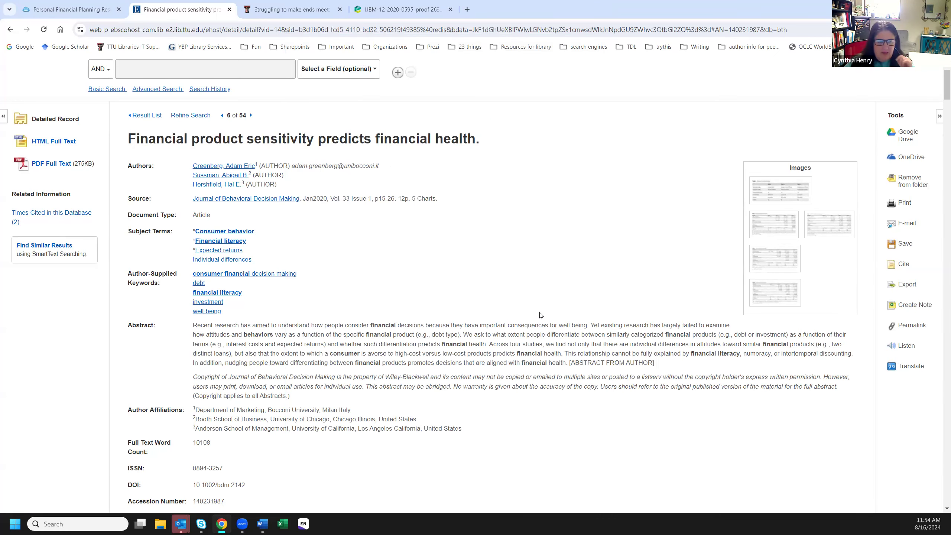
Review the record's abstract and publication details down to the beginning of its HTML full text
scroll(540, 315, down, 5)
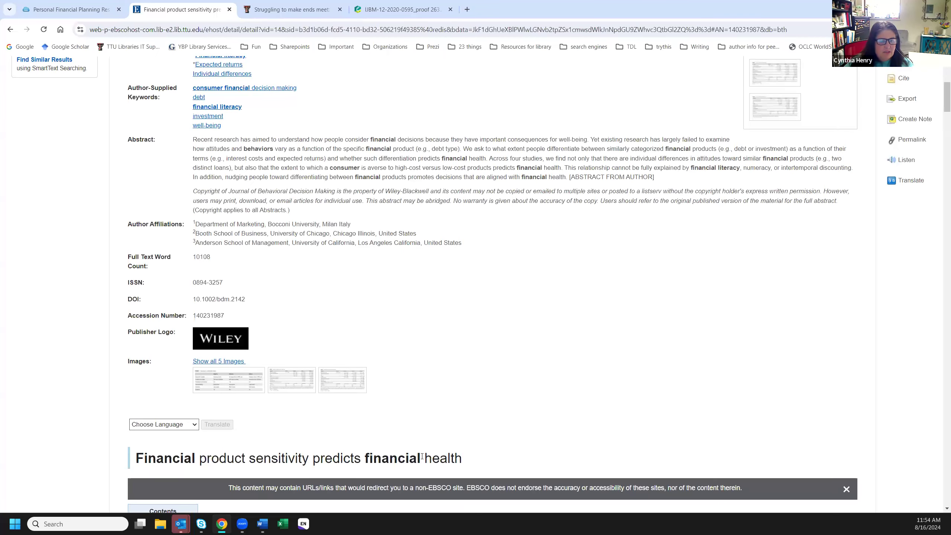
scroll(518, 434, down, 2)
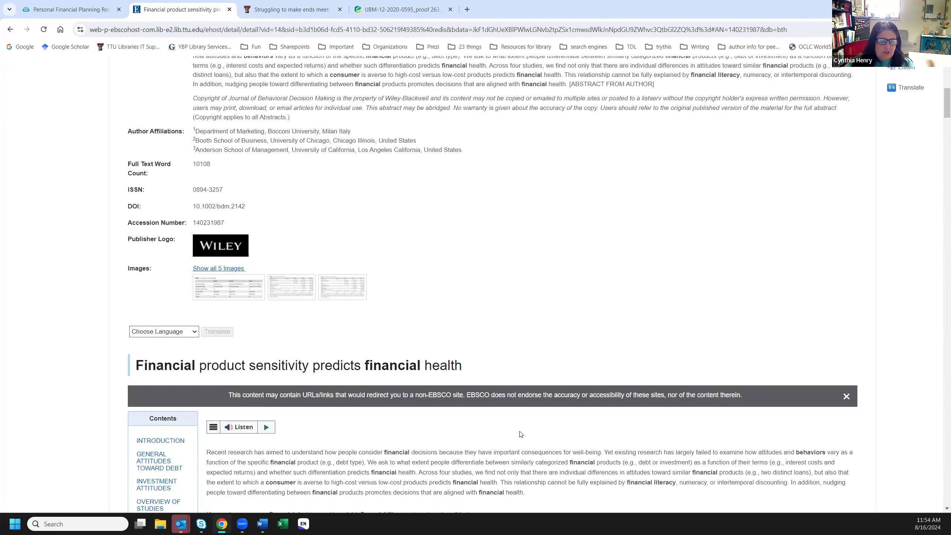
scroll(520, 432, up, 5)
scroll(520, 431, up, 4)
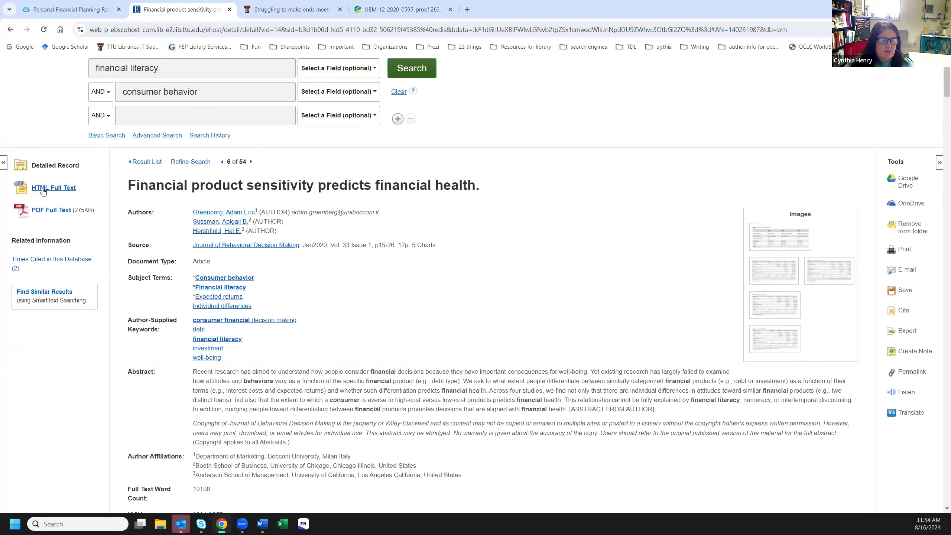
scroll(473, 281, up, 1)
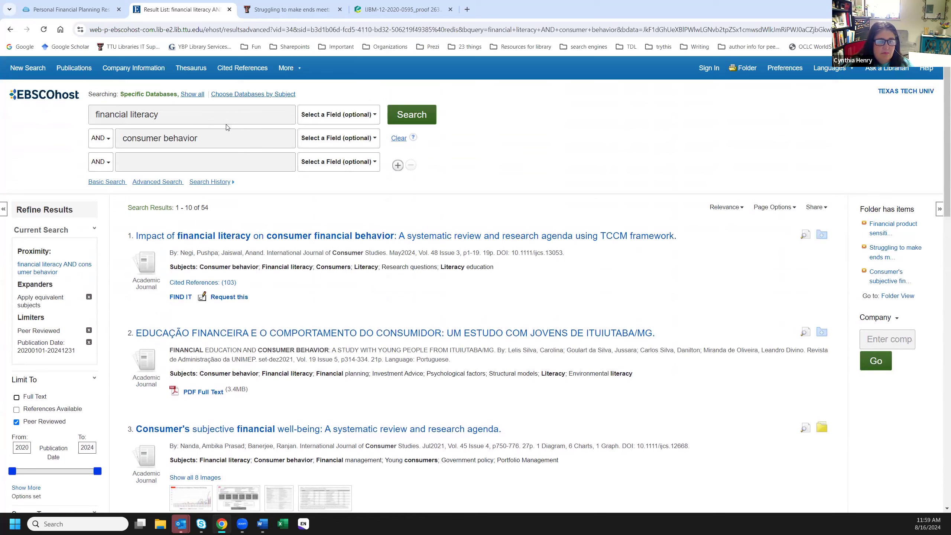
Start a blank advanced search and enter the suggested term "journal of financial counseling & planning" as the first search term
click(104, 183)
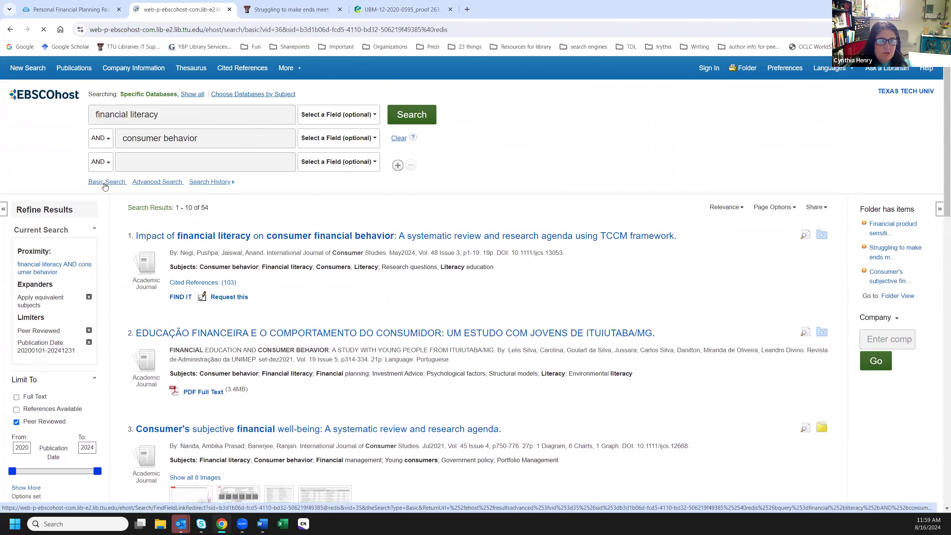
click(420, 191)
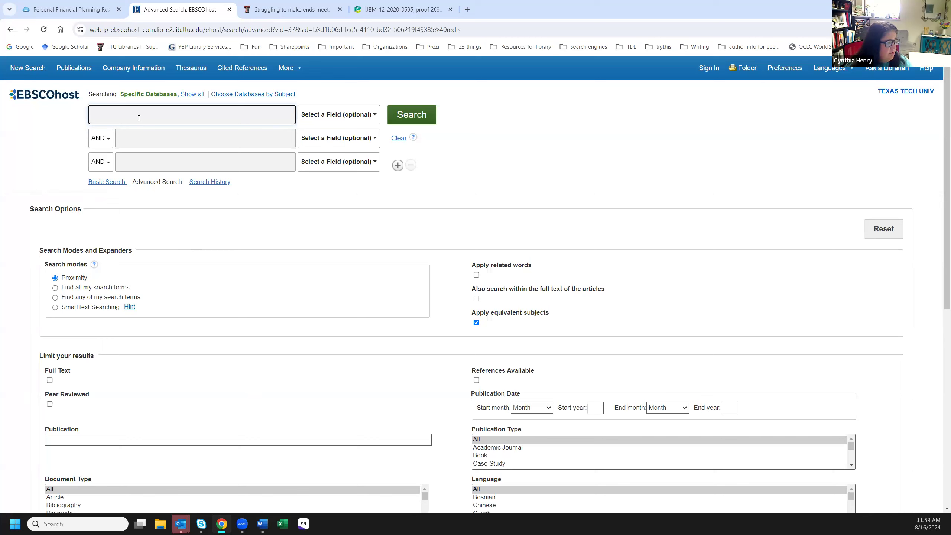
text(Journal of )
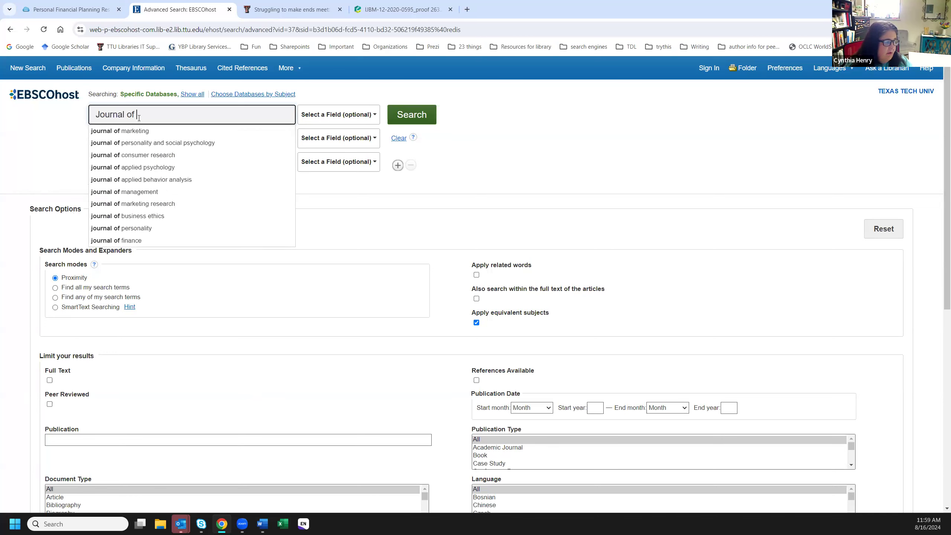
text(financial p)
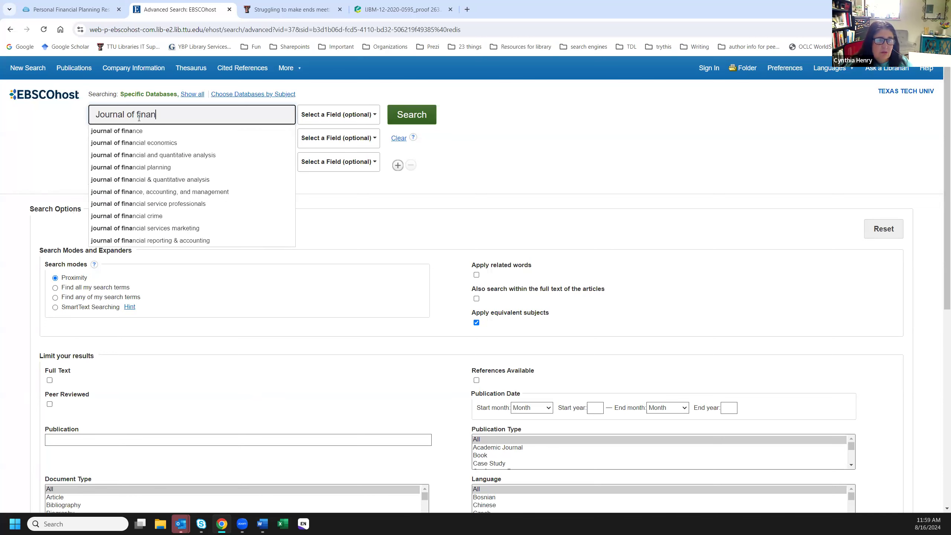
key(BackSpace)
text(coun)
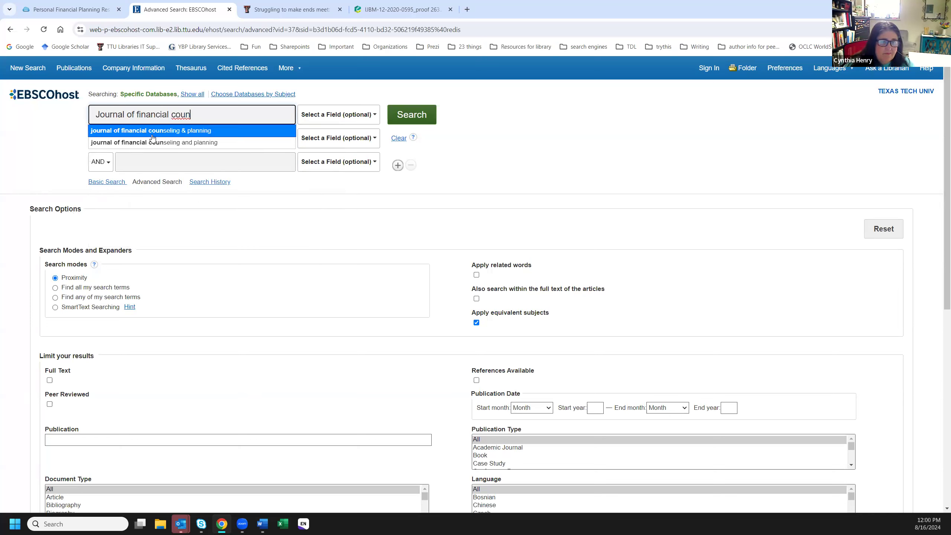
click(153, 132)
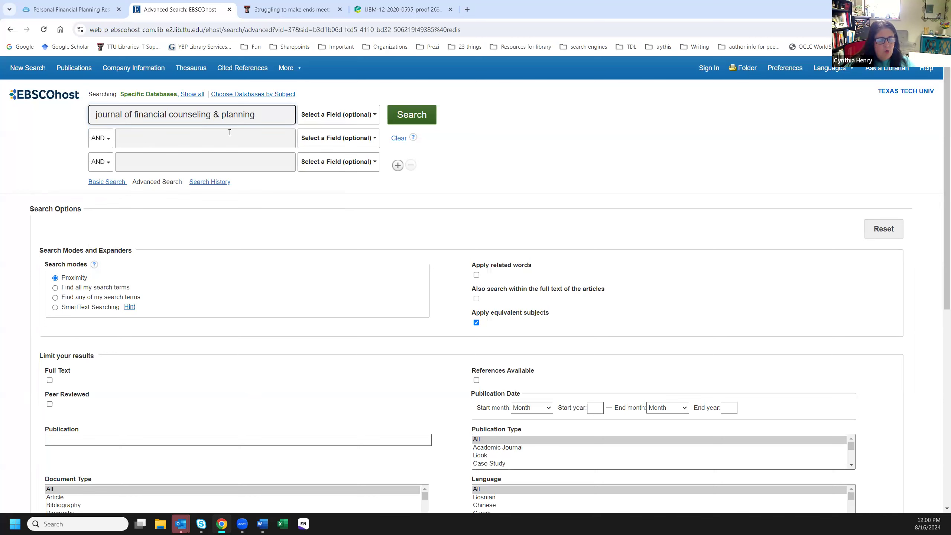
Run the search with the term limited to SO Publication Name, and highlight the journal title in results 1 and 2
click(322, 117)
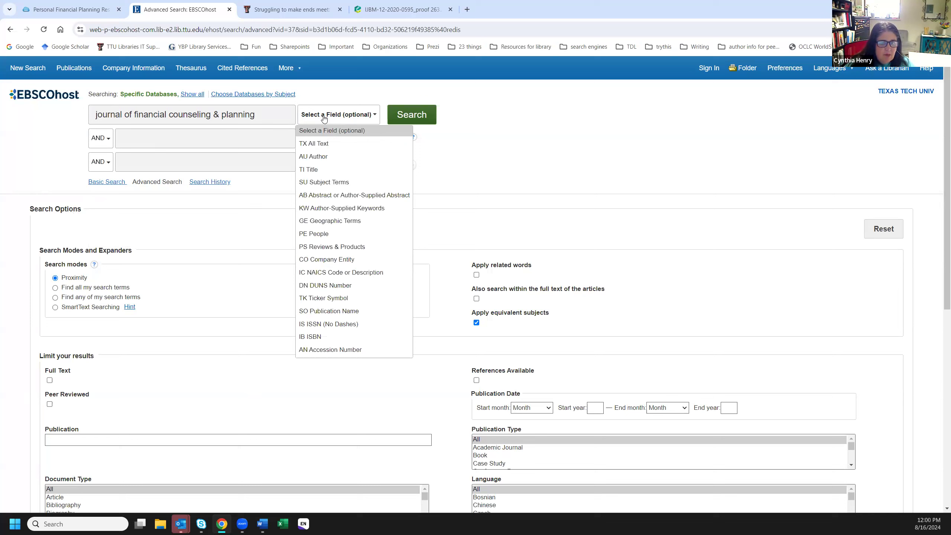
click(324, 313)
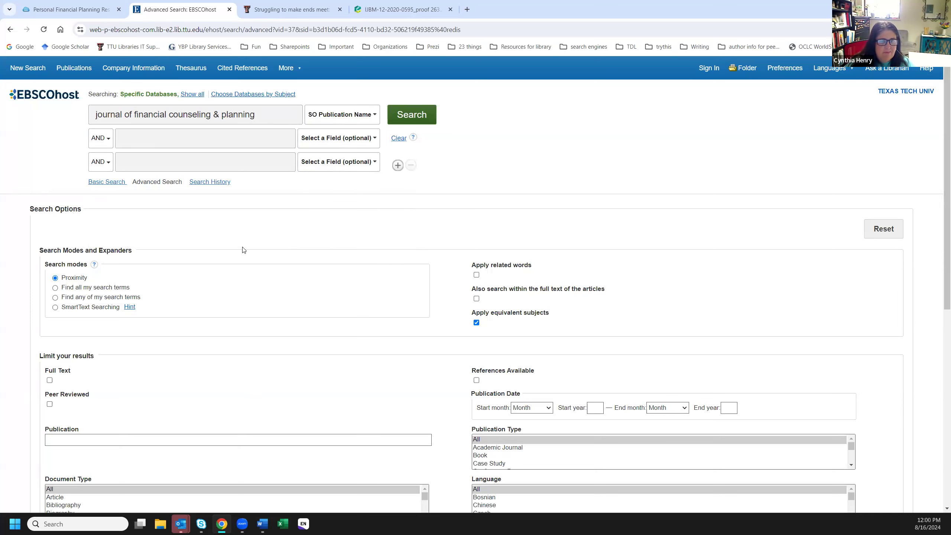
click(401, 118)
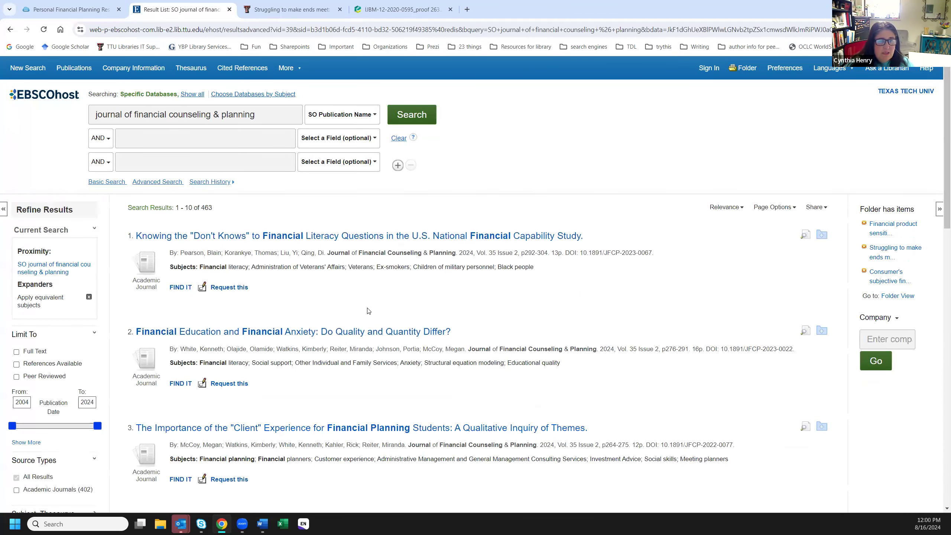
drag(327, 253, 452, 253)
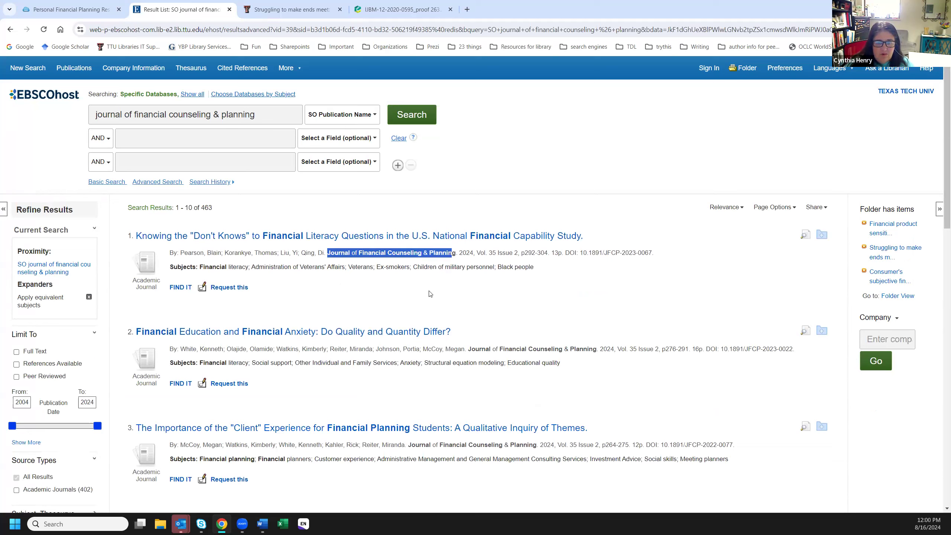
drag(469, 348, 597, 349)
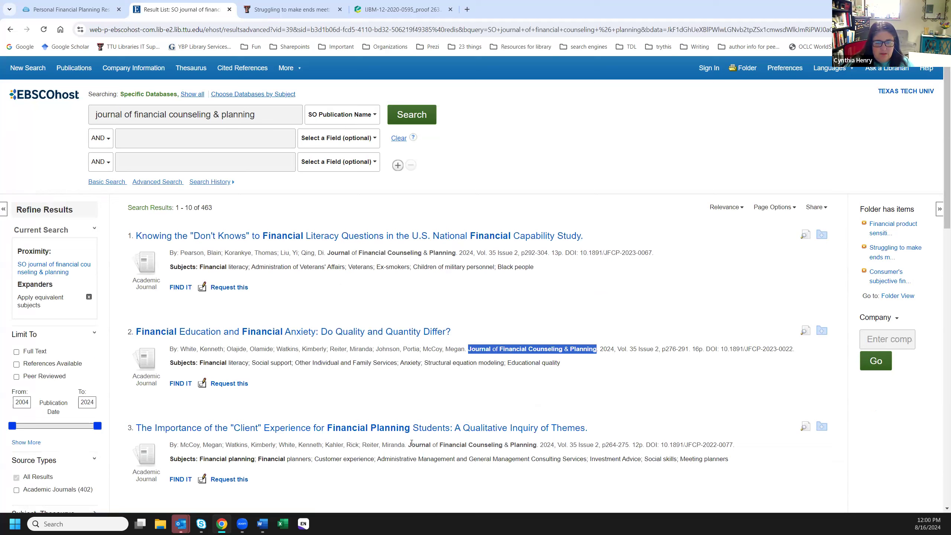
Highlight the journal title in result 3 and the publication name entered as the first search term
drag(408, 445, 537, 444)
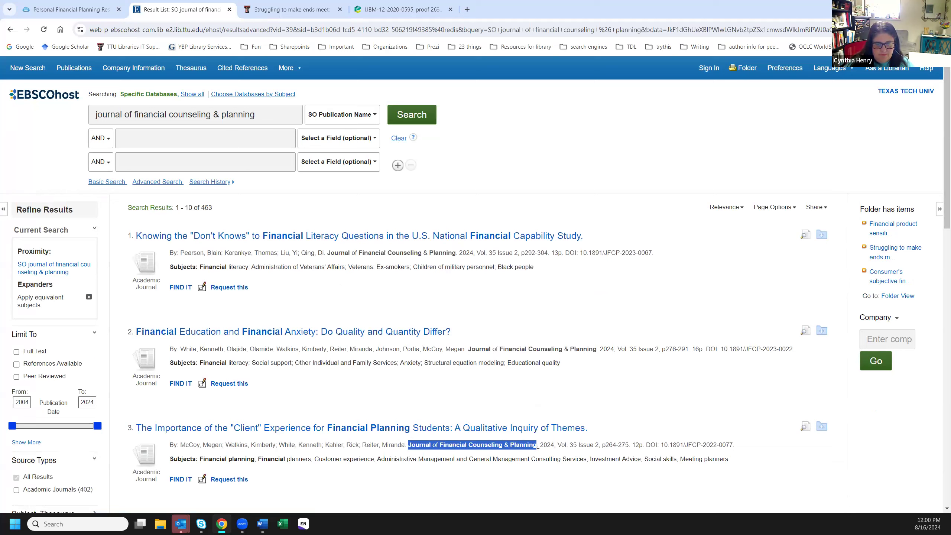
drag(253, 118, 75, 113)
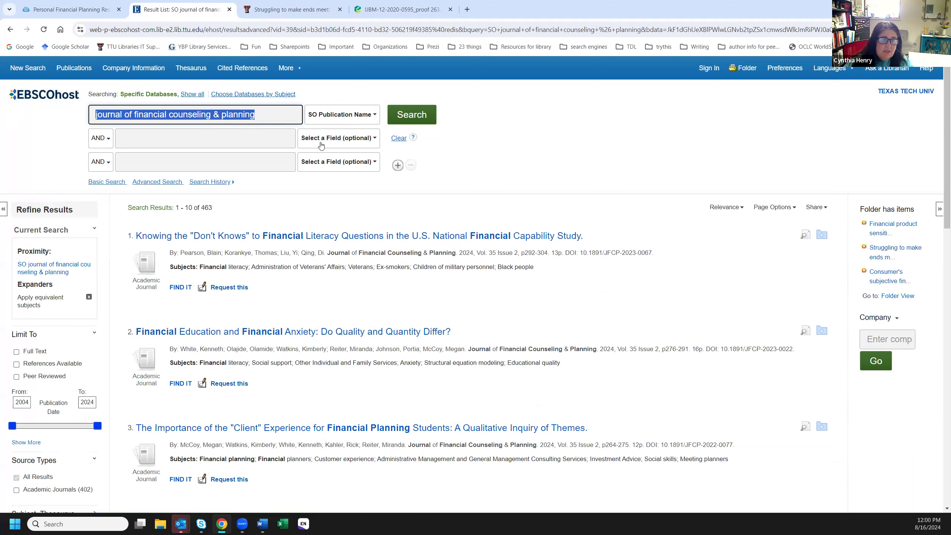
key(End)
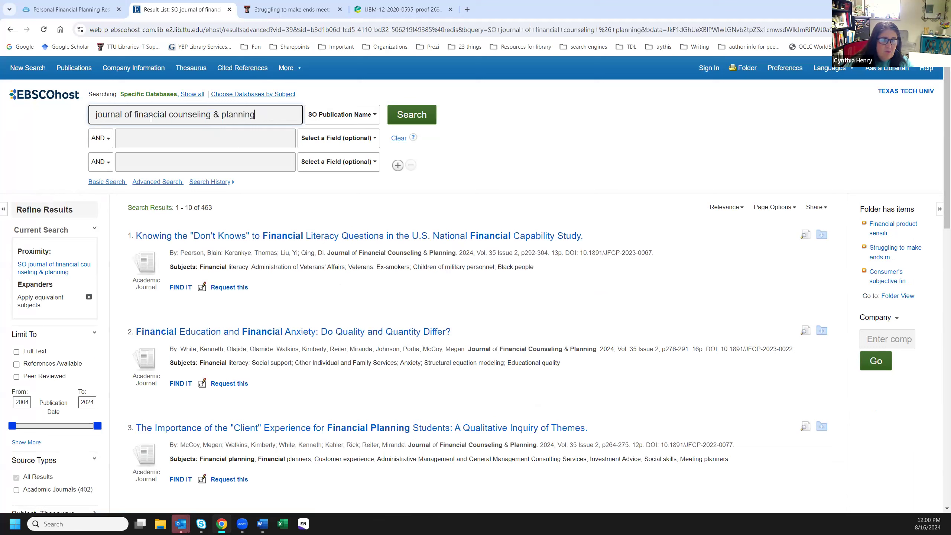
Search publication names for "journal of financial planning" without quotation marks and highlight the journal title in result 1
drag(254, 115, 42, 105)
text(journa)
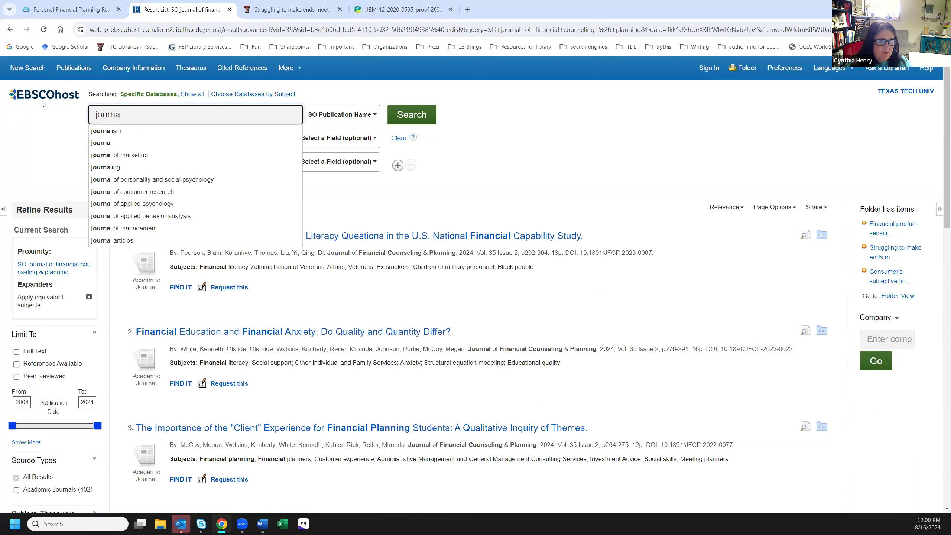
text(l o)
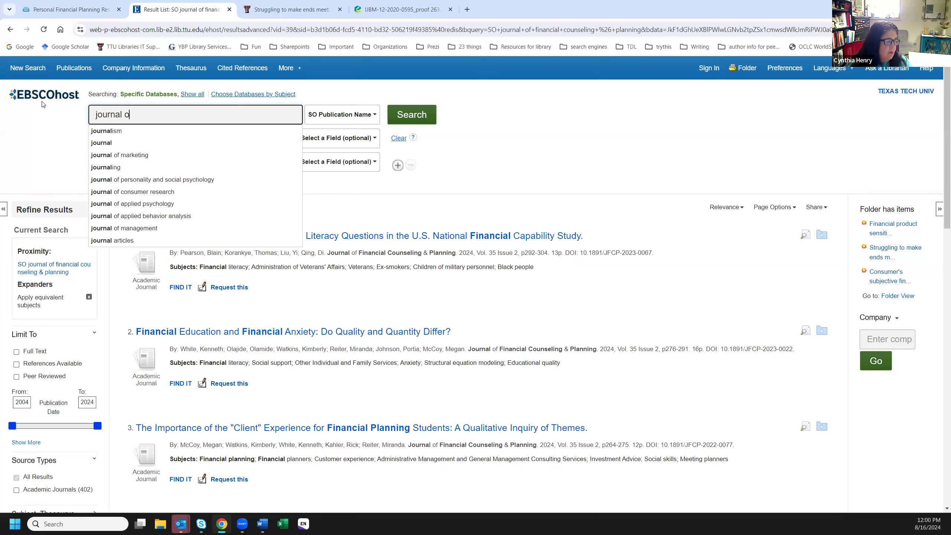
text(f finanic)
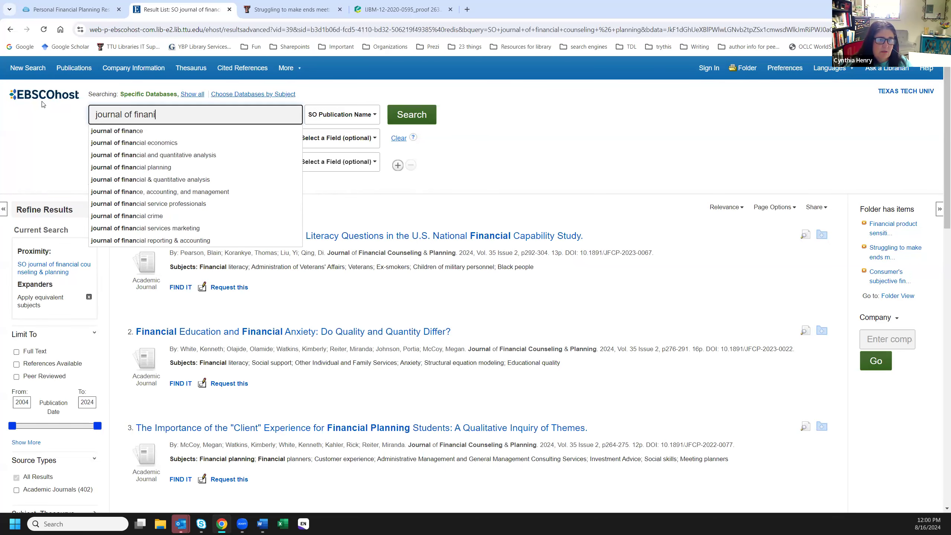
text(ial)
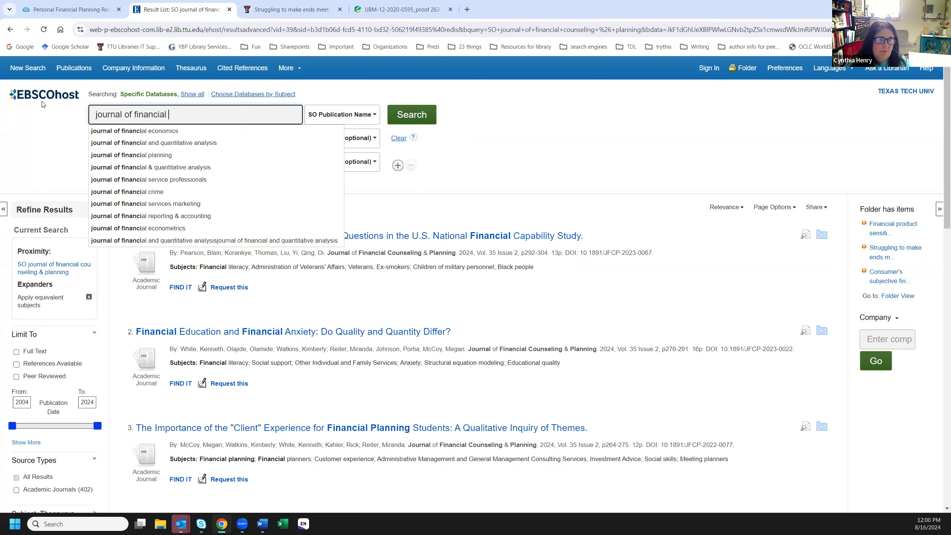
text( planning)
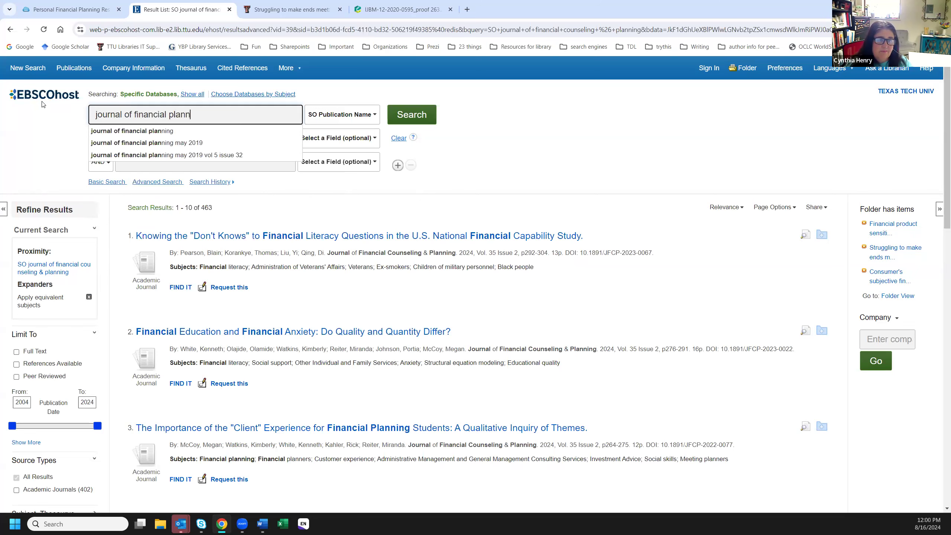
click(483, 164)
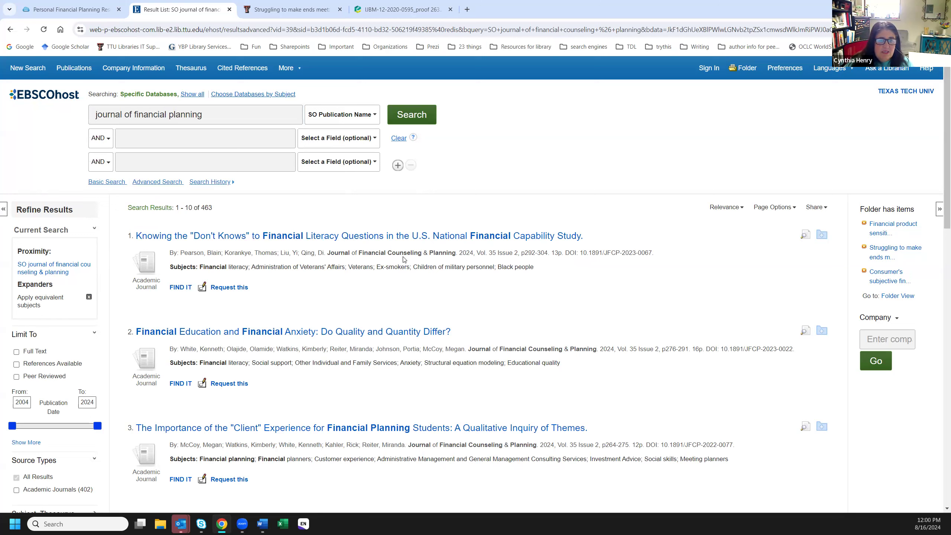
click(418, 116)
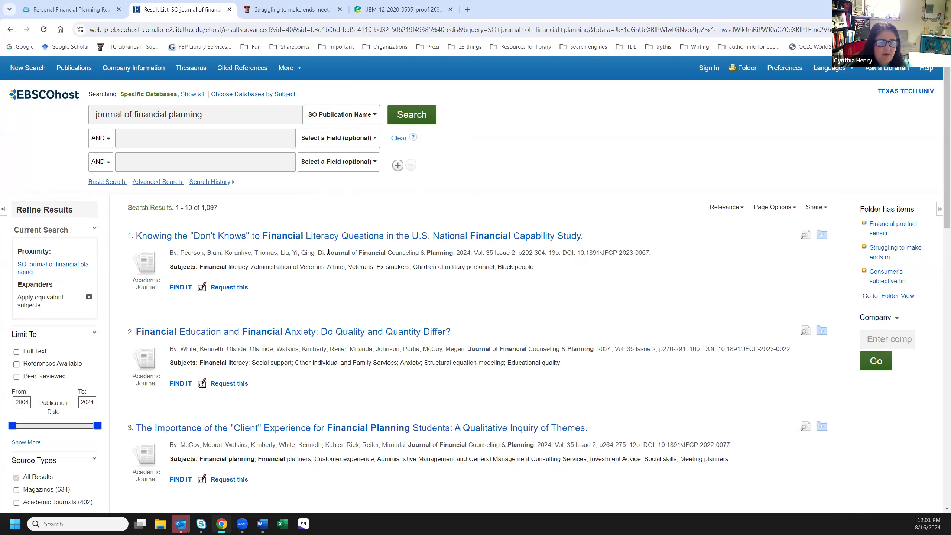
drag(328, 253, 453, 255)
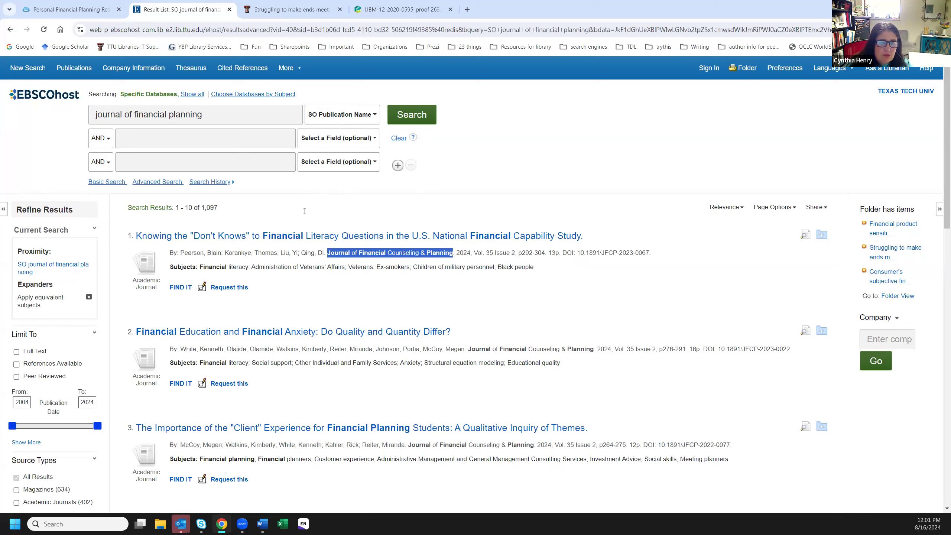
Enclose the term journal of financial planning in quotation marks, rerun the search and highlight the journal title in result 1
click(213, 117)
text(")
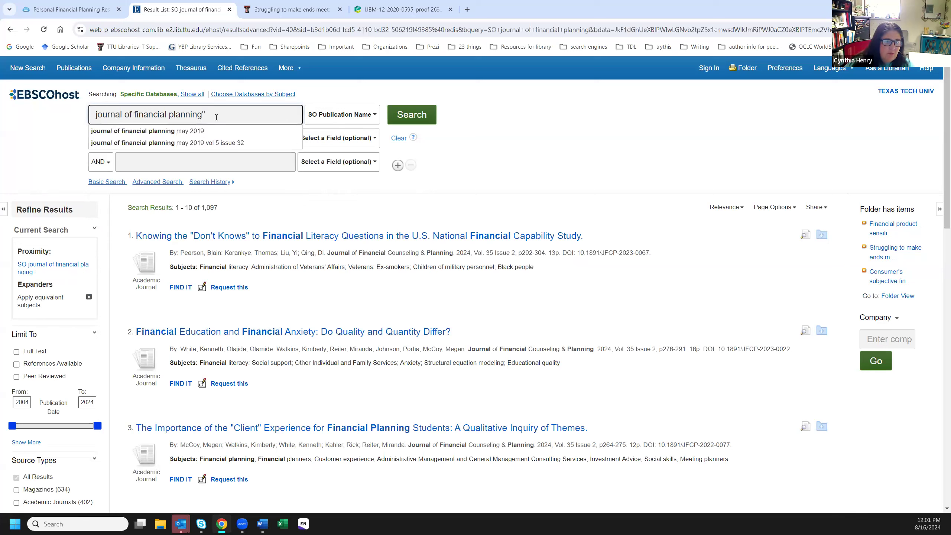
click(96, 113)
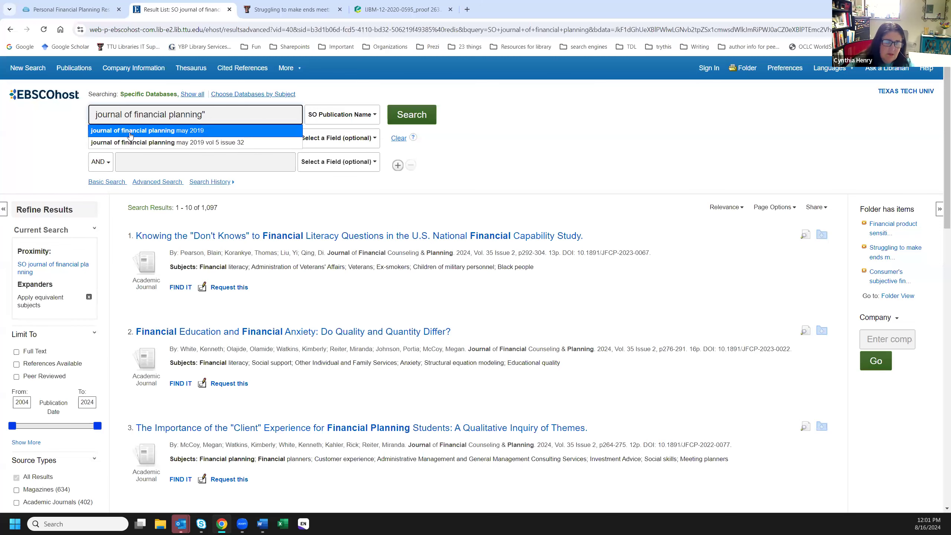
text(")
click(420, 117)
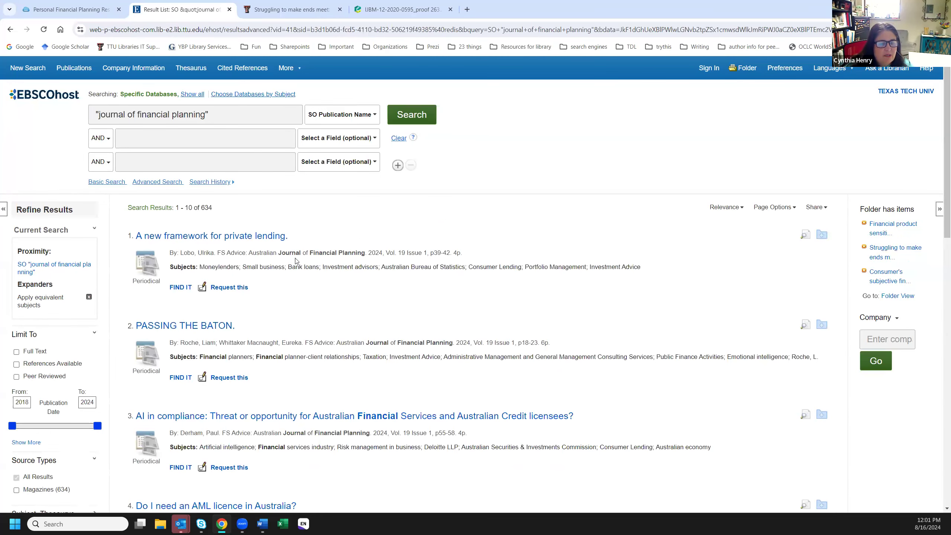
drag(279, 252, 366, 254)
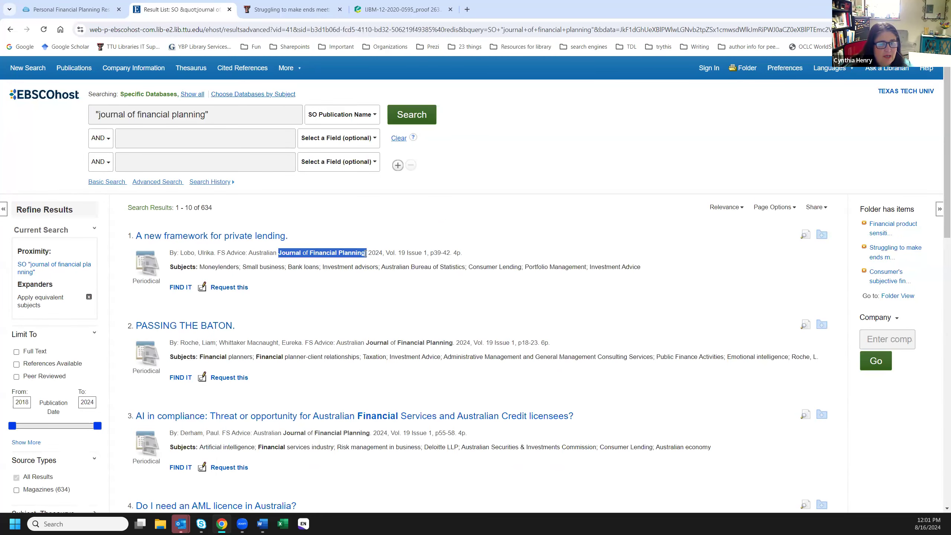
click(632, 155)
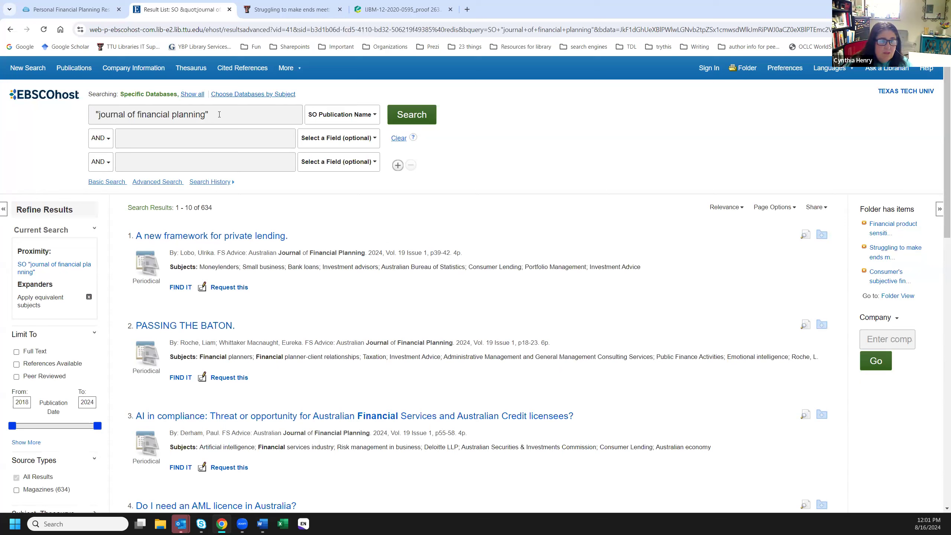
Replace the publication name with the suggested term "investment advisor" and run the search
drag(219, 114, 93, 114)
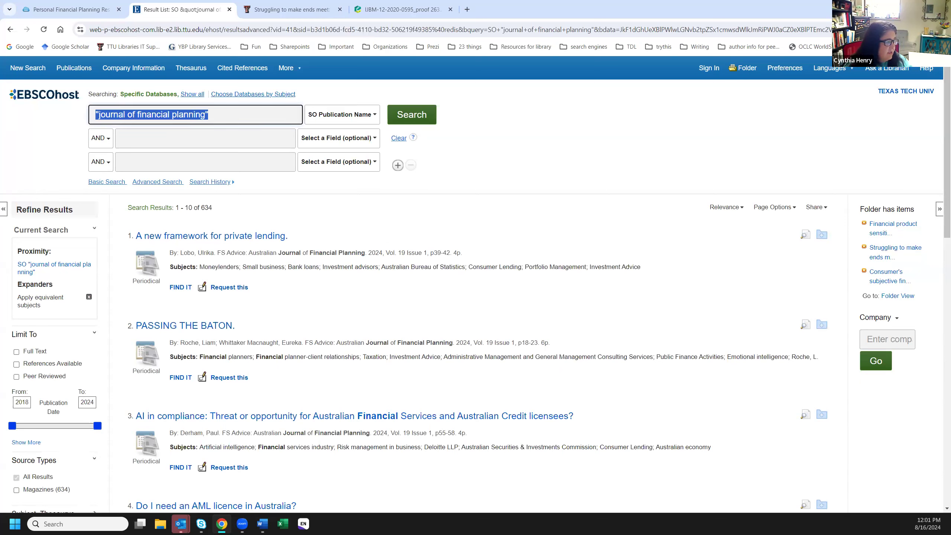
text(In)
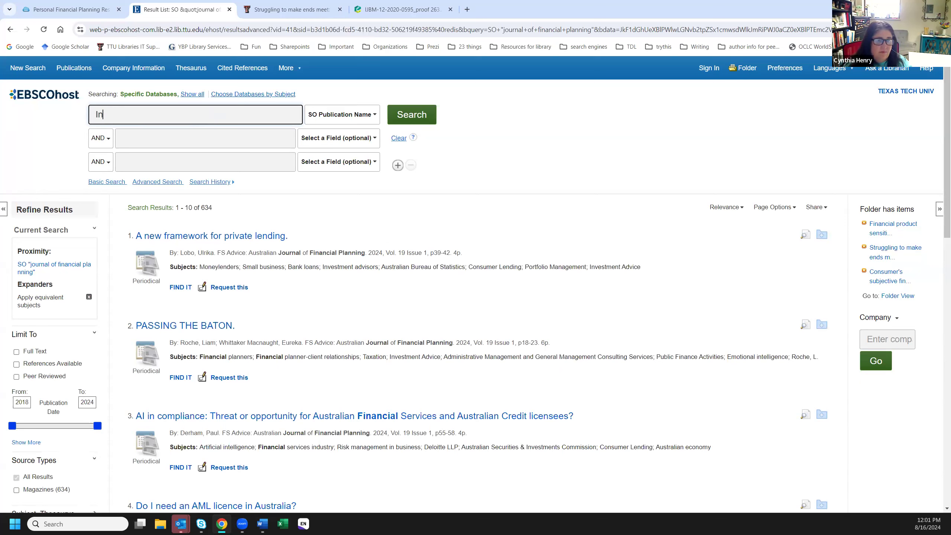
text(vestment)
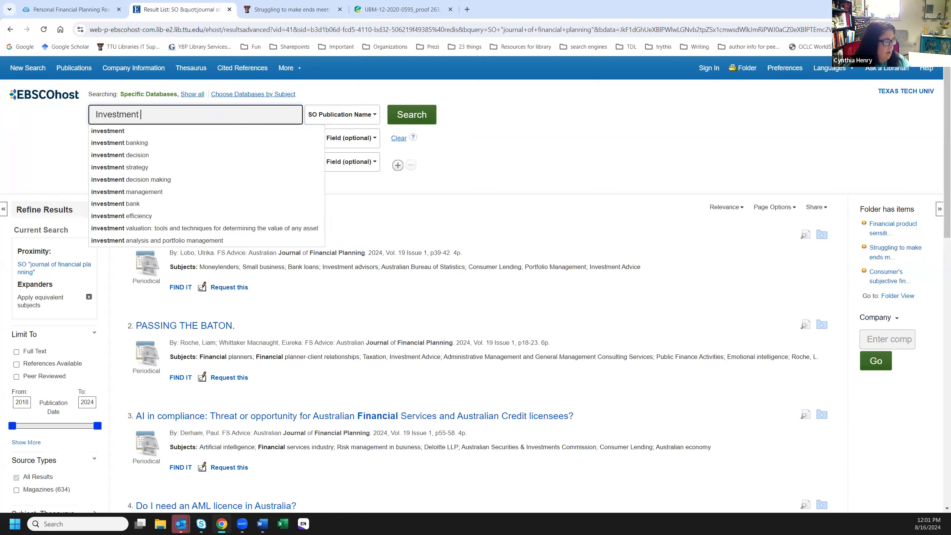
text( ad)
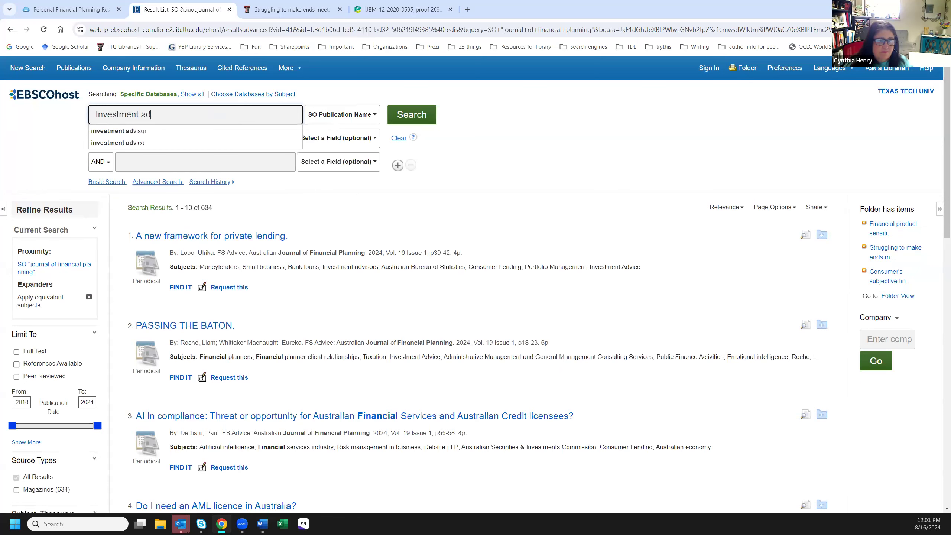
click(98, 131)
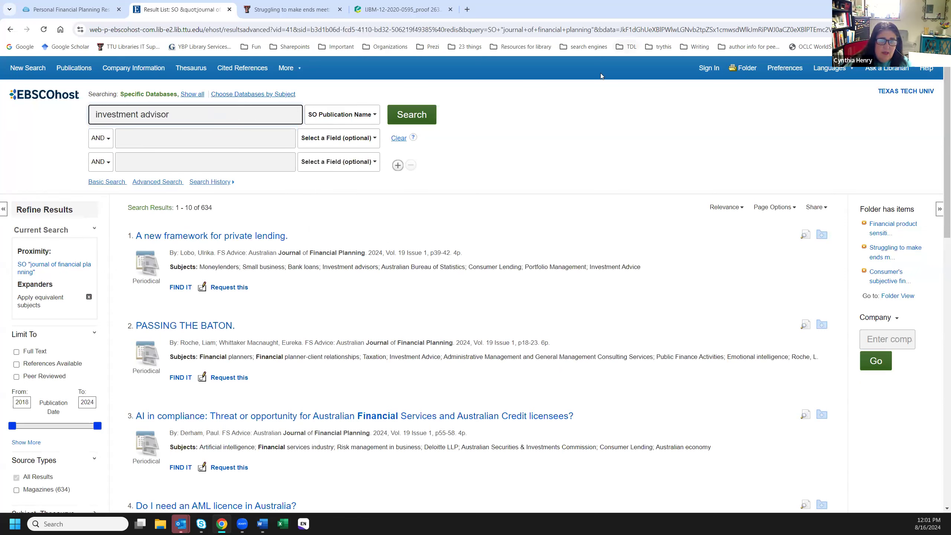
click(427, 119)
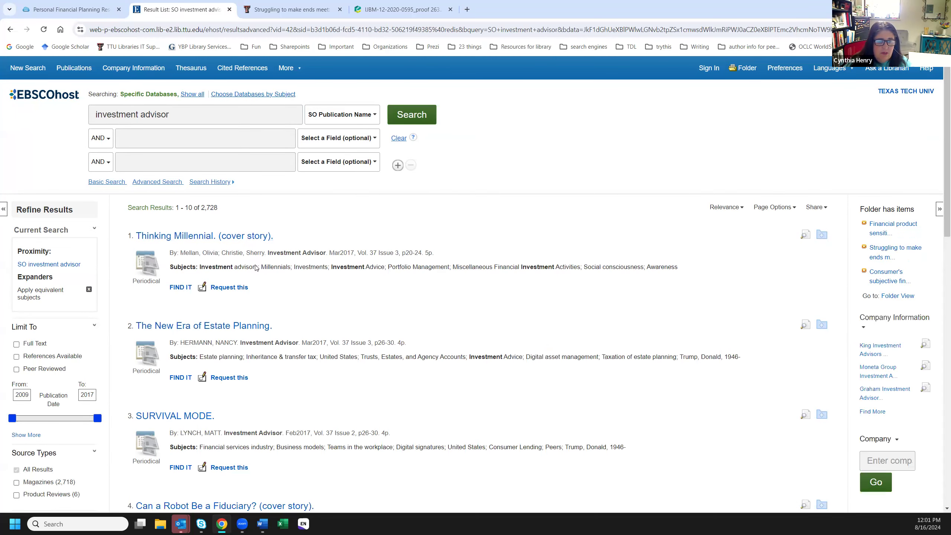
Add "planning" as the second search term, combined with AND and no field chosen, and run the search
click(170, 134)
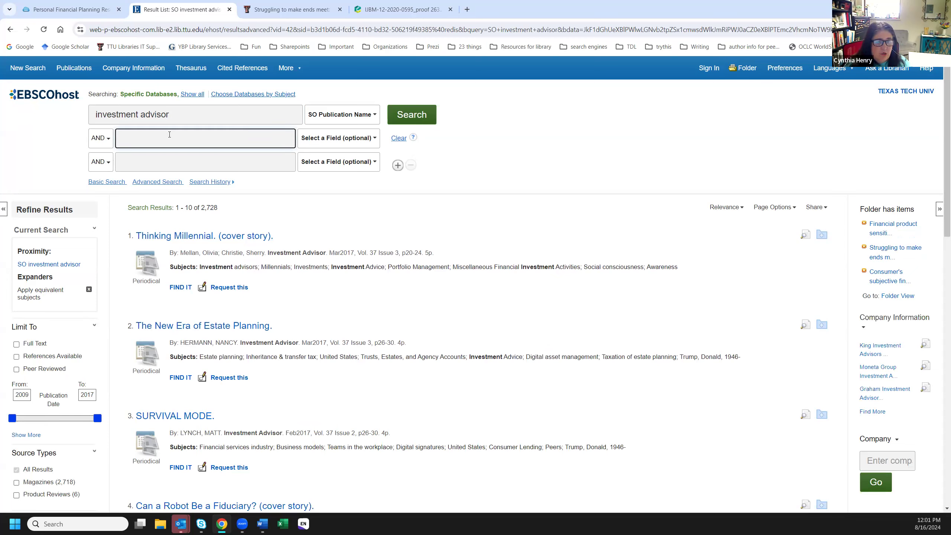
text(planning)
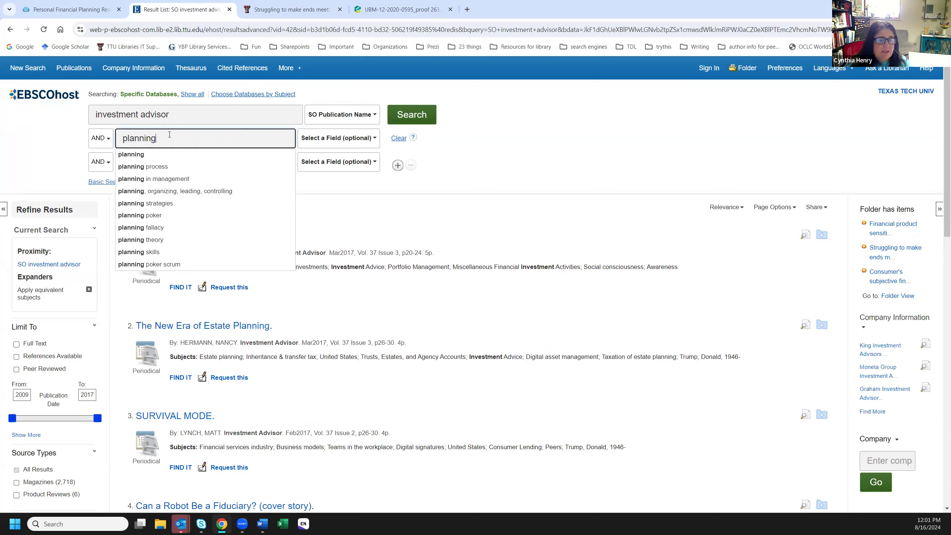
click(406, 123)
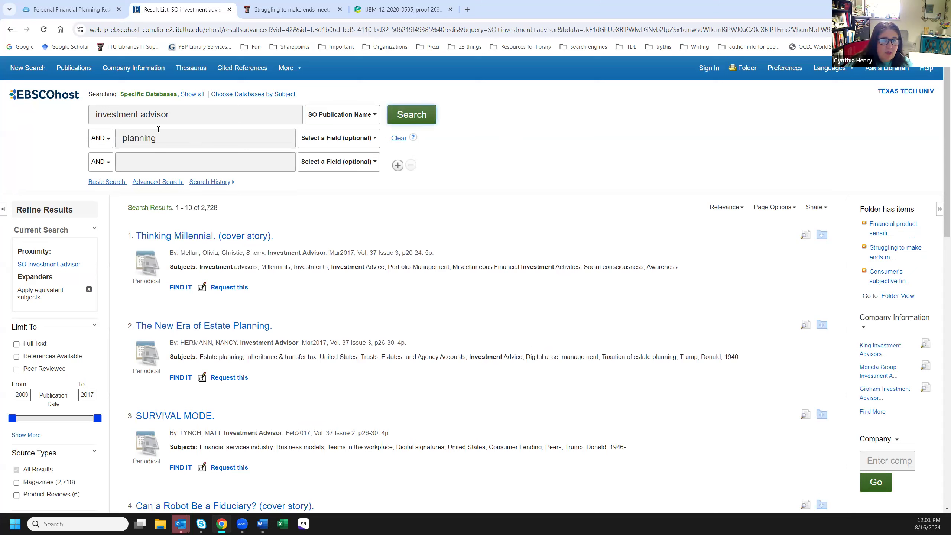
drag(188, 115, 73, 119)
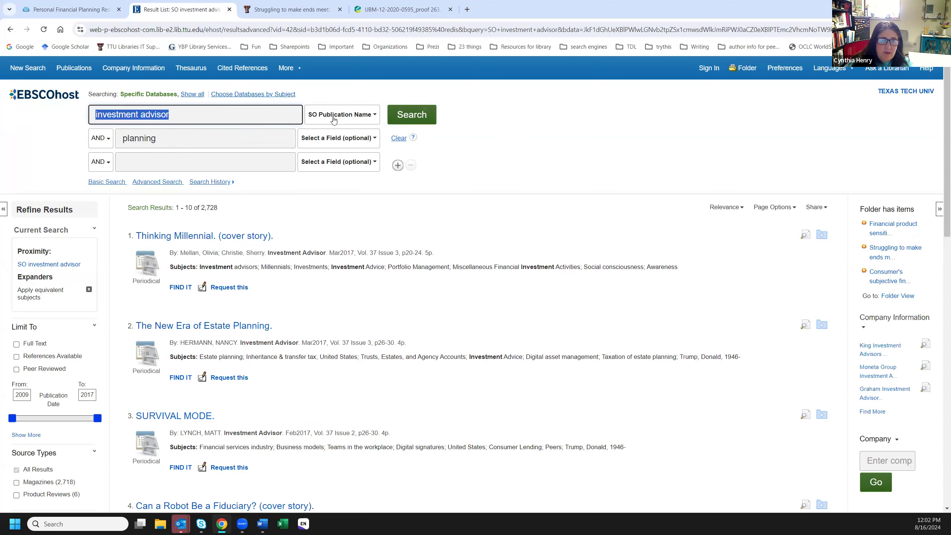
drag(176, 140, 107, 143)
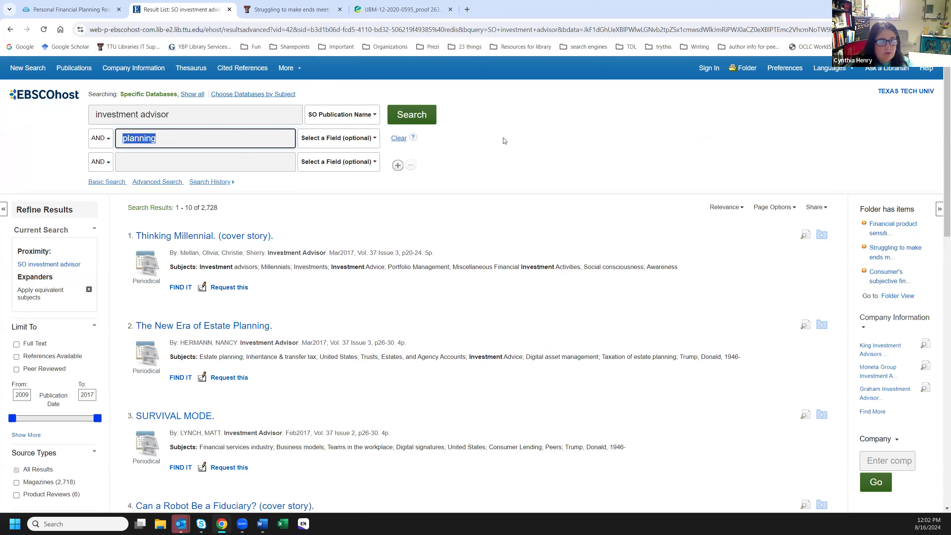
click(411, 115)
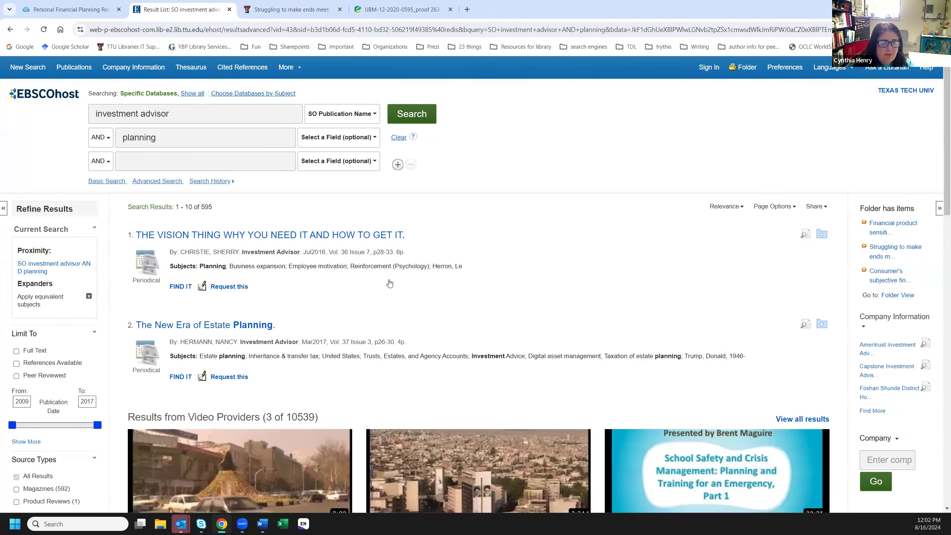
Review the results, highlighting the estate planning subject in result 2 and the journal title and financial planning subject in result 5
scroll(228, 322, down, 1)
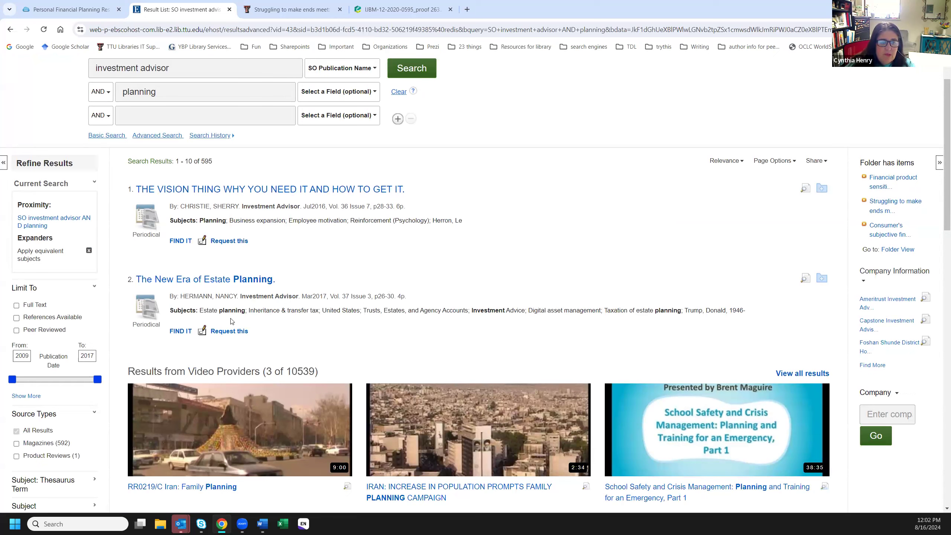
drag(206, 311, 245, 311)
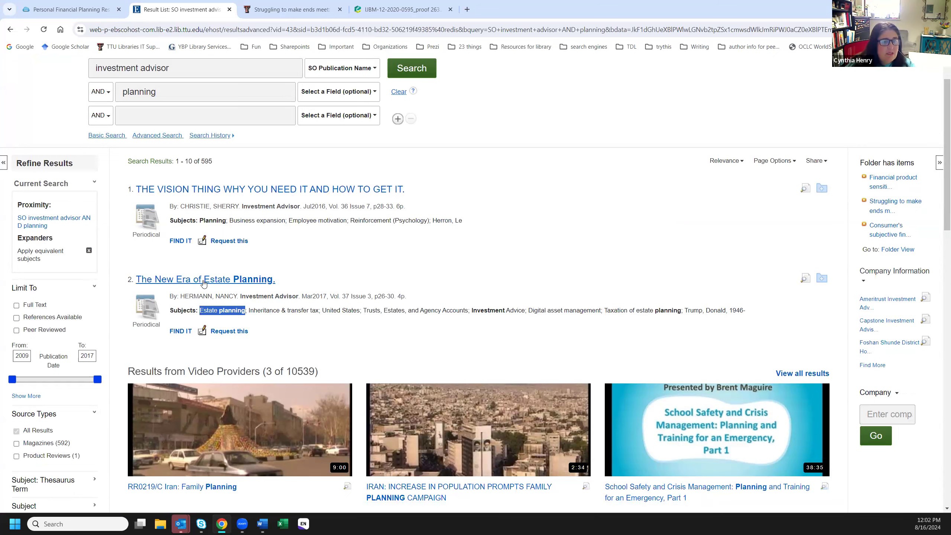
scroll(508, 263, down, 3)
scroll(508, 263, down, 6)
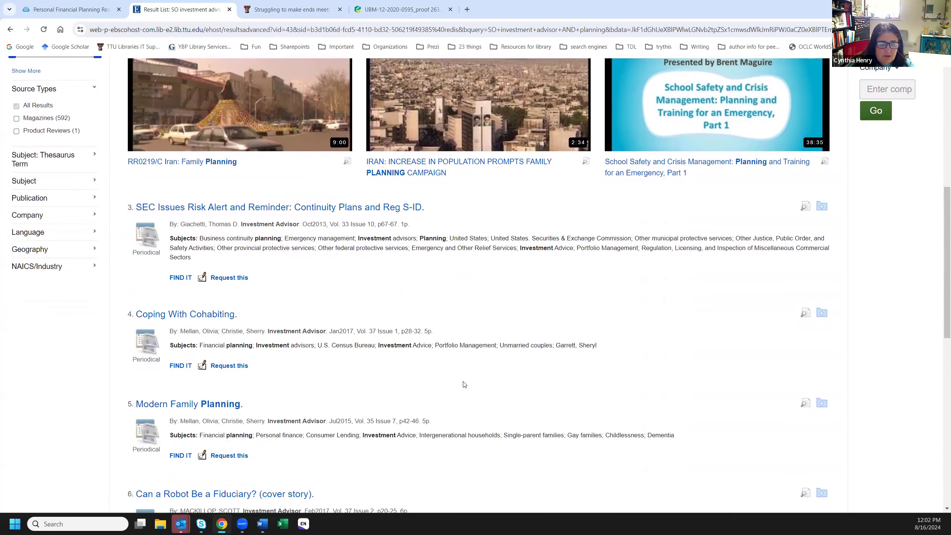
scroll(466, 377, down, 3)
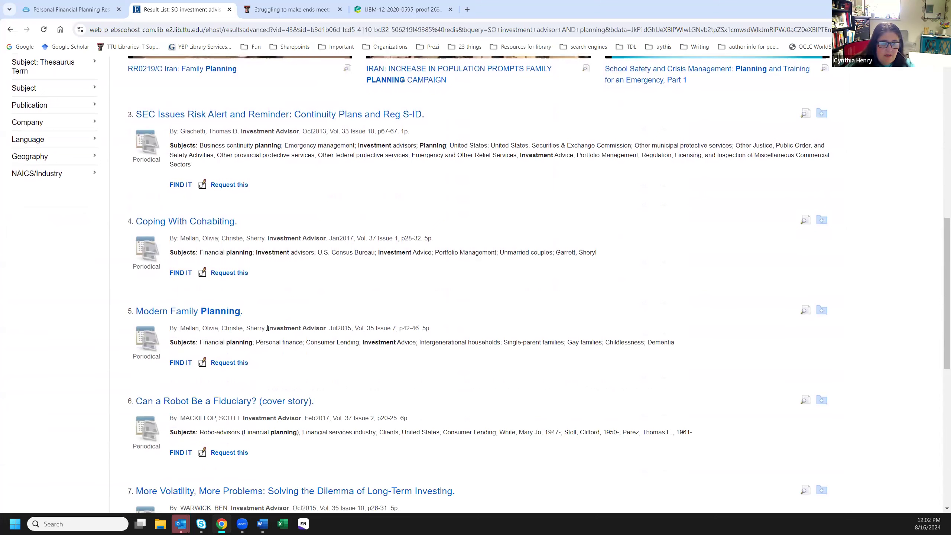
drag(267, 327, 330, 327)
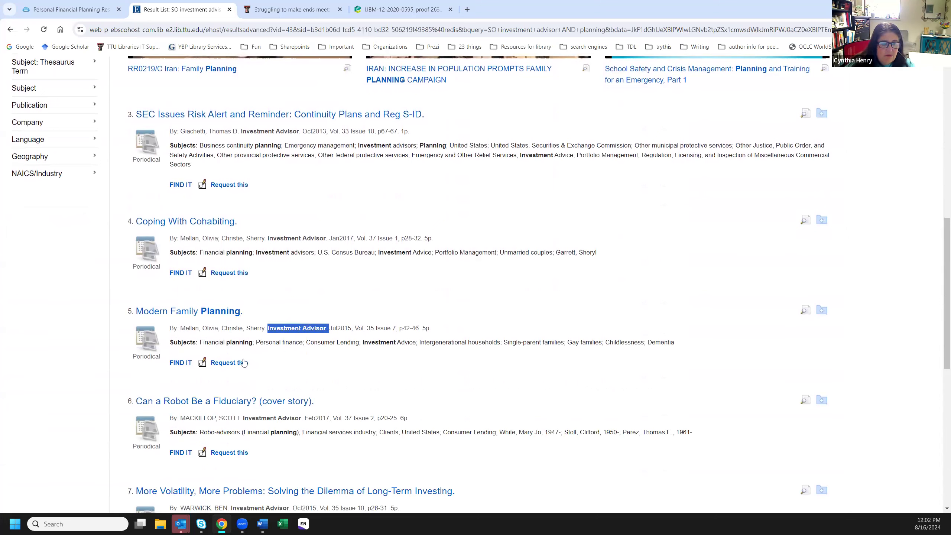
drag(199, 341, 253, 342)
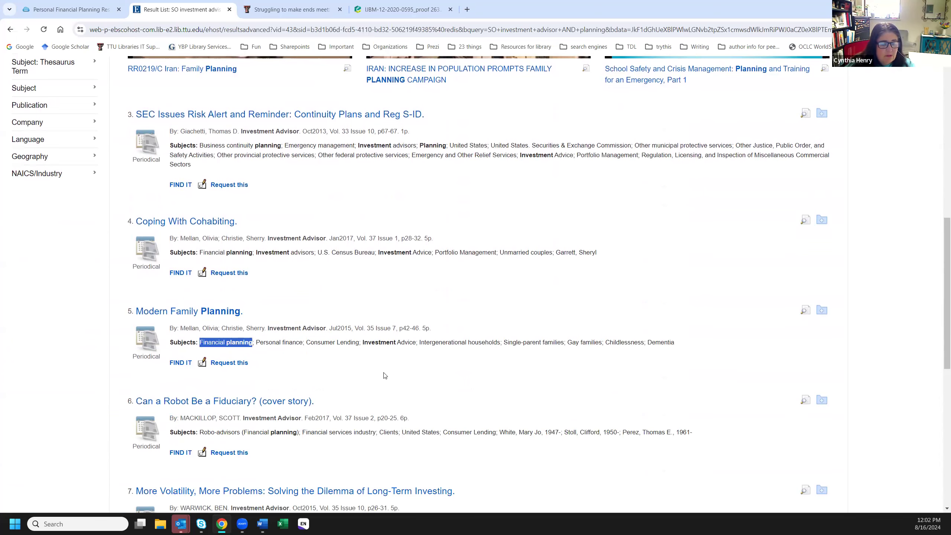
scroll(449, 384, up, 10)
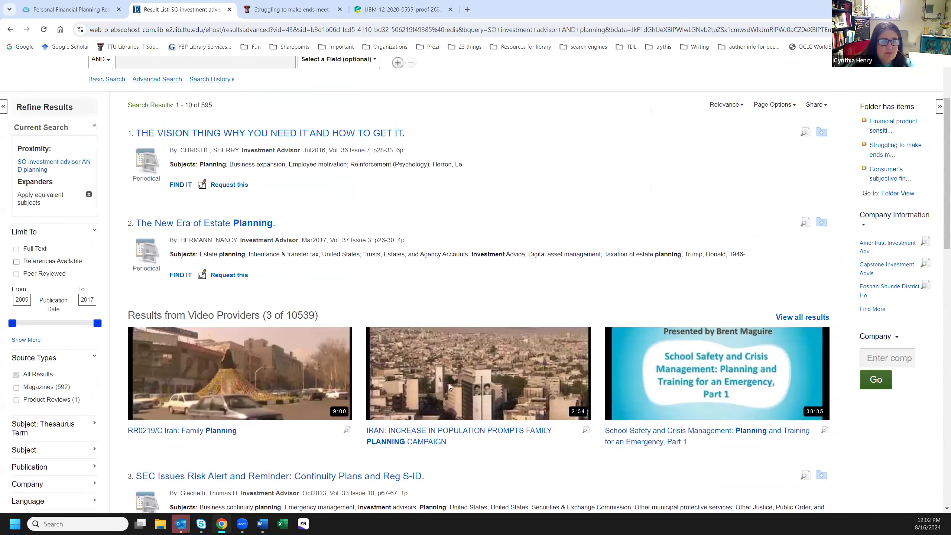
Replace the second search term with the truncated term "financ*" and run the search
scroll(448, 383, up, 3)
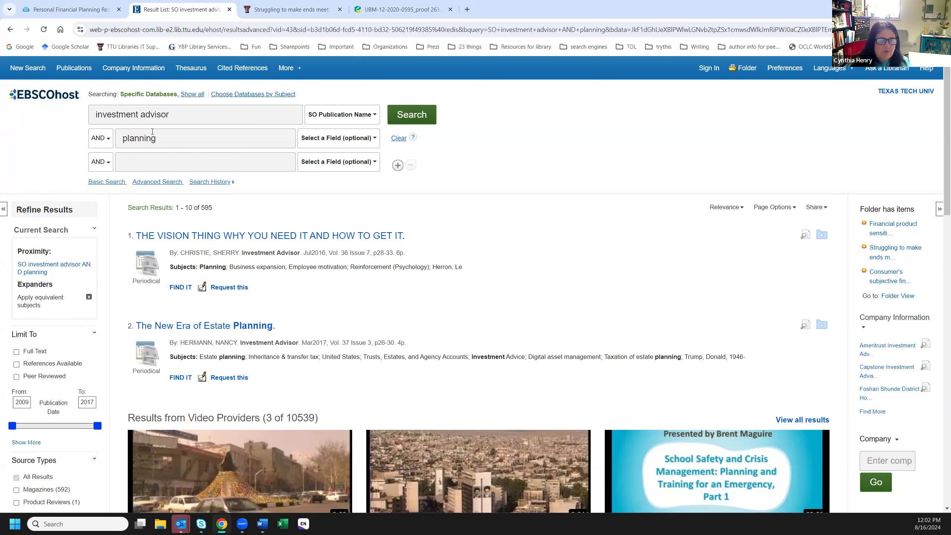
click(179, 139)
key(ctrl+a)
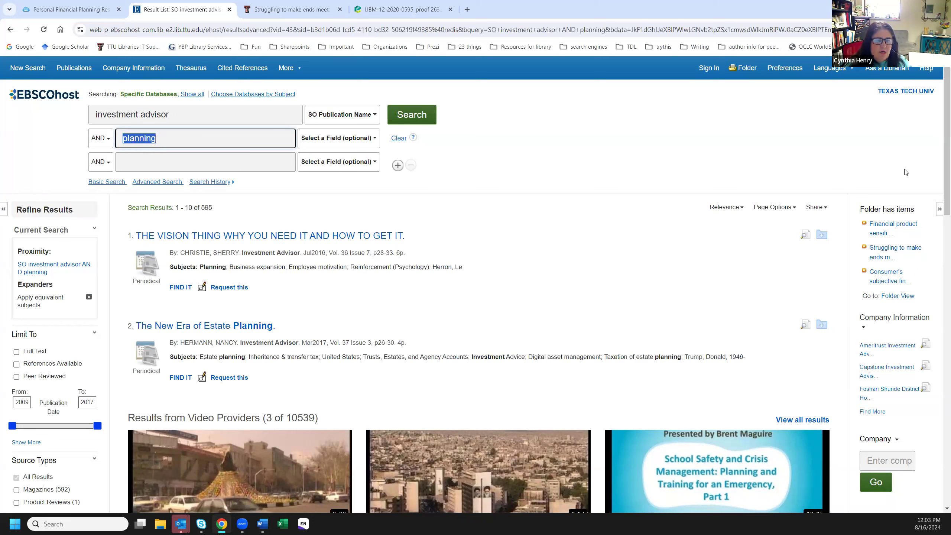
text(fin)
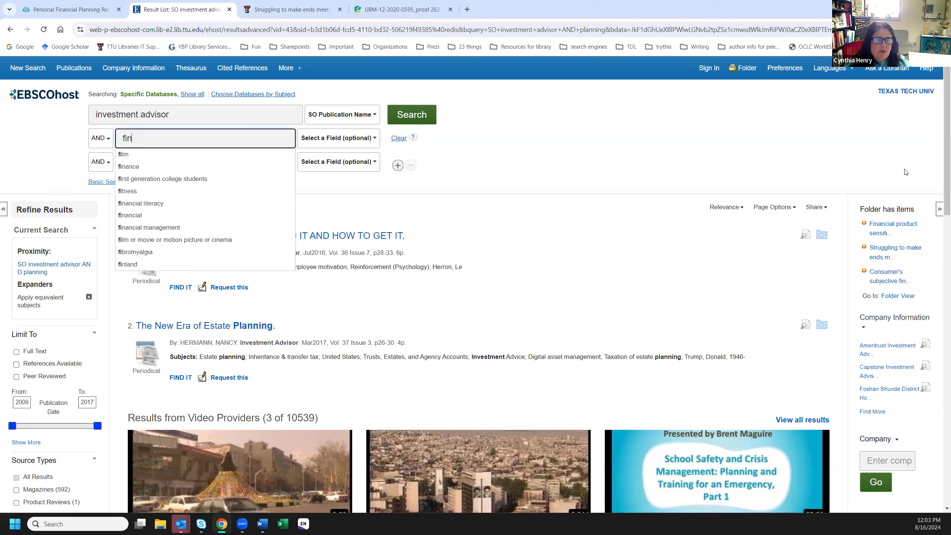
text(an)
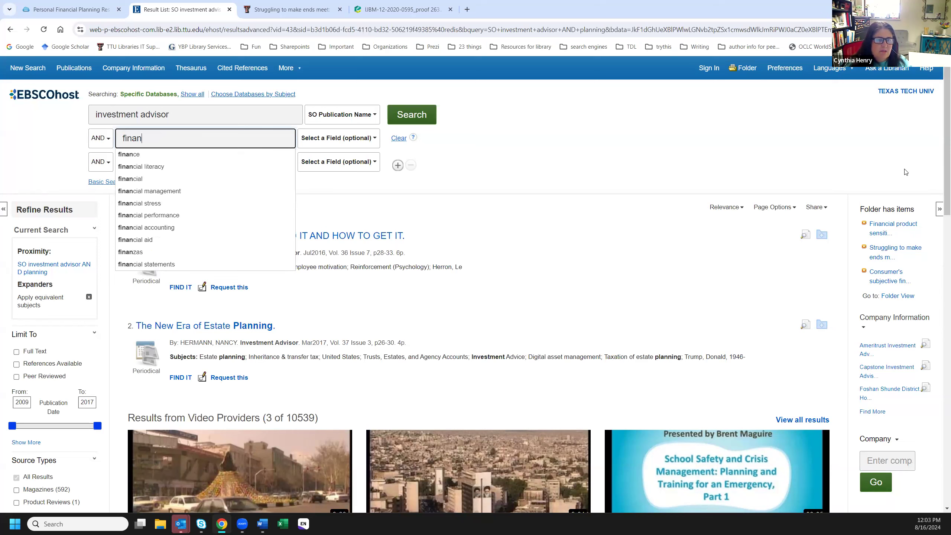
text(c*)
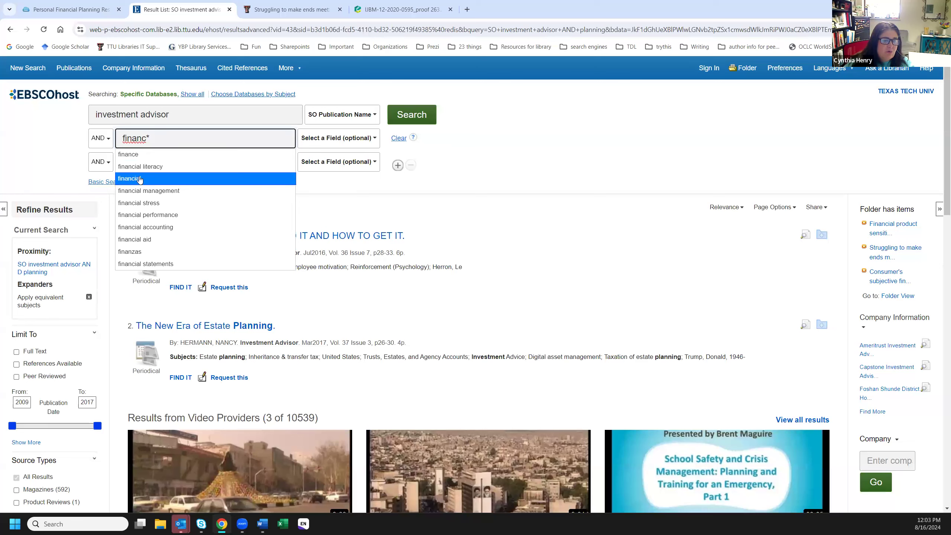
click(408, 119)
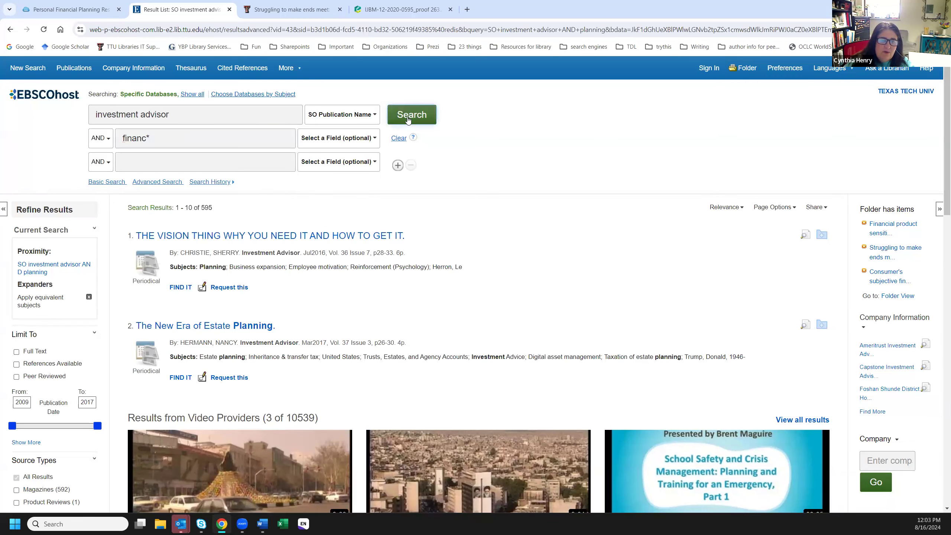
click(408, 119)
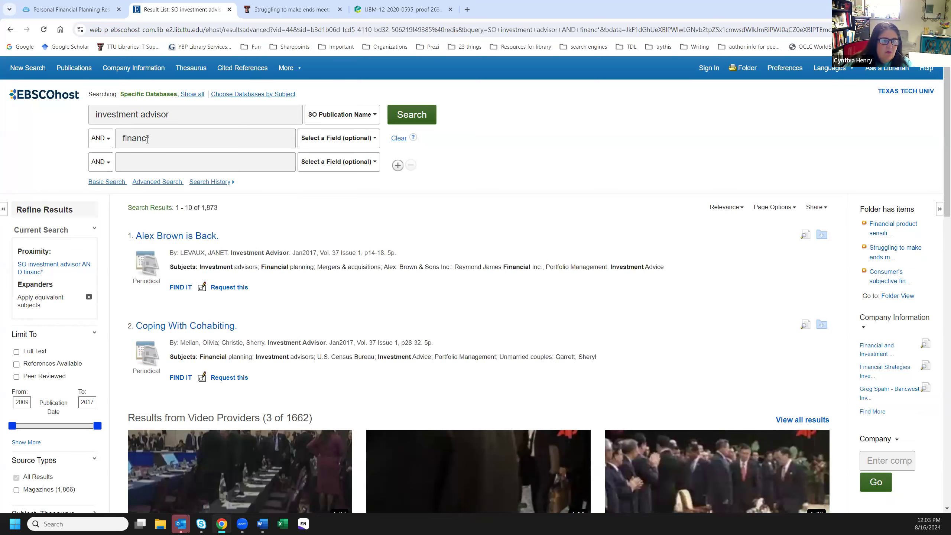
Highlight the asterisk in the second search term and review the result subjects for variations of the truncated word
drag(150, 138, 144, 138)
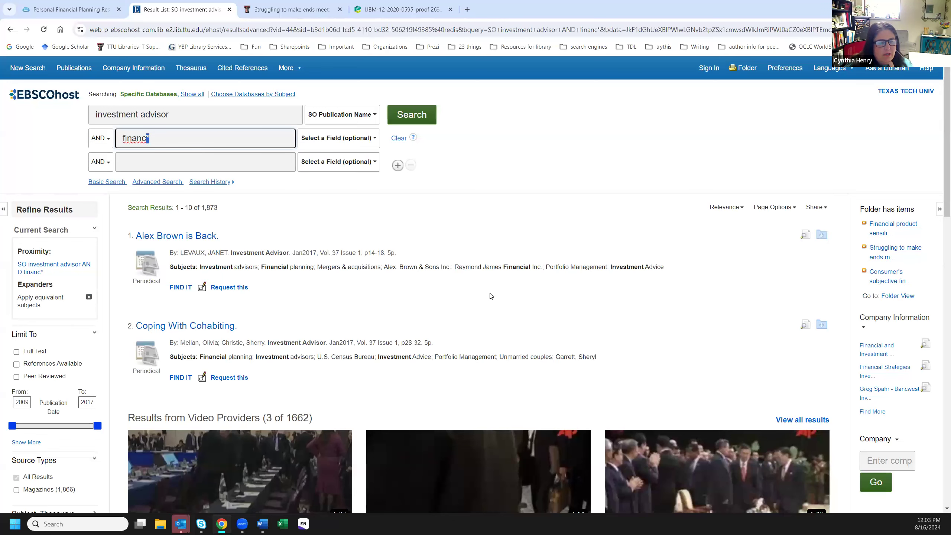
scroll(501, 314, down, 1)
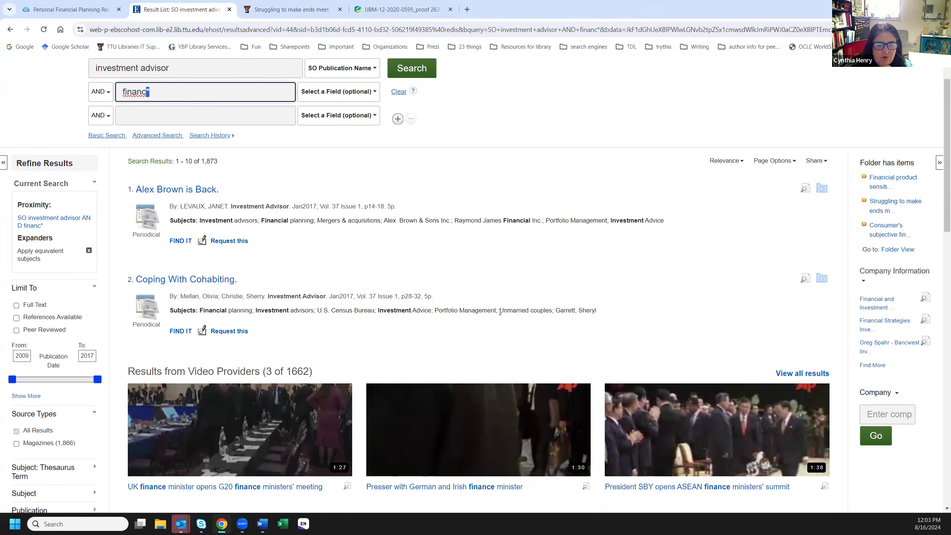
scroll(486, 307, down, 1)
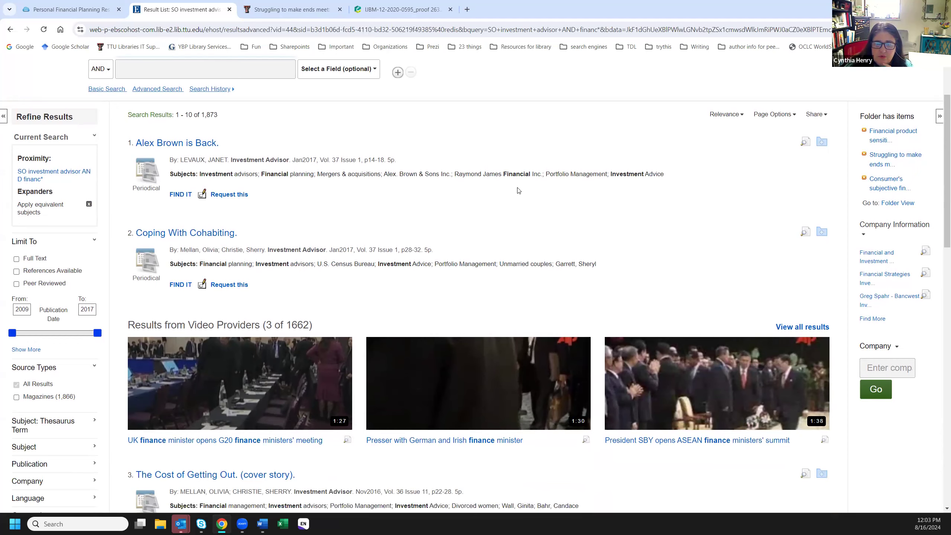
scroll(508, 218, down, 4)
scroll(374, 356, down, 3)
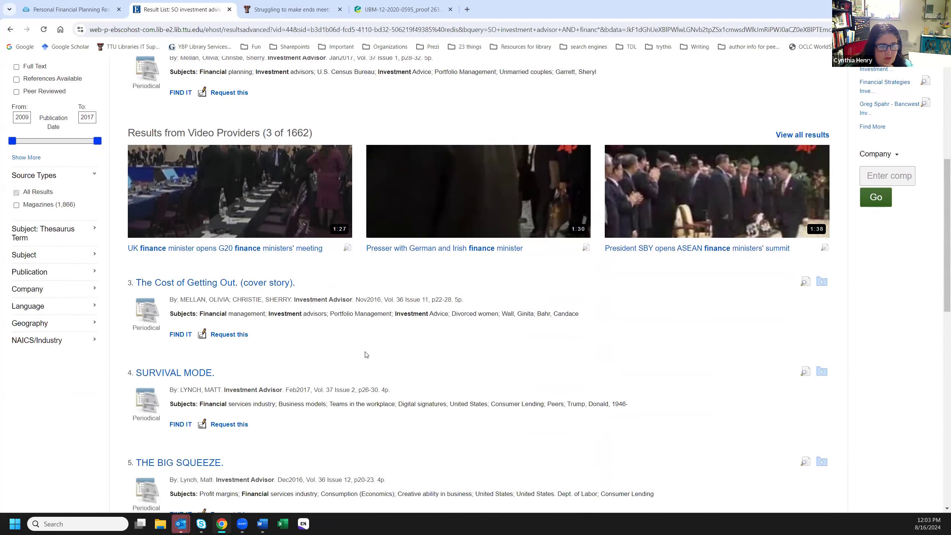
scroll(434, 340, down, 2)
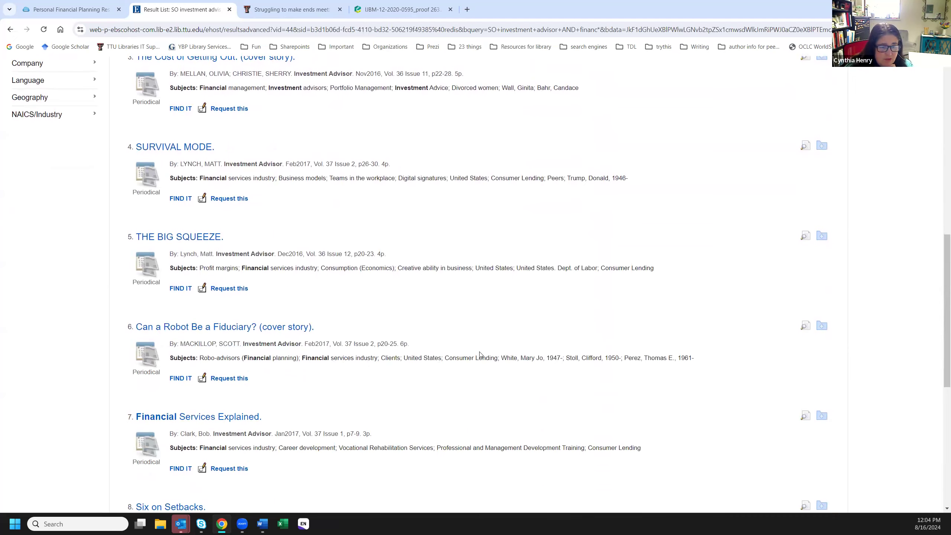
scroll(549, 336, down, 3)
scroll(550, 337, down, 3)
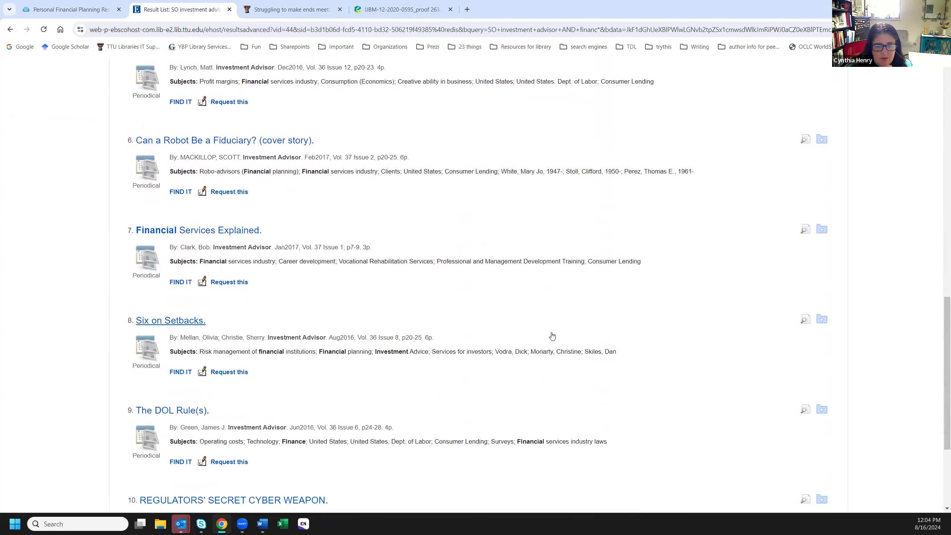
scroll(538, 338, down, 1)
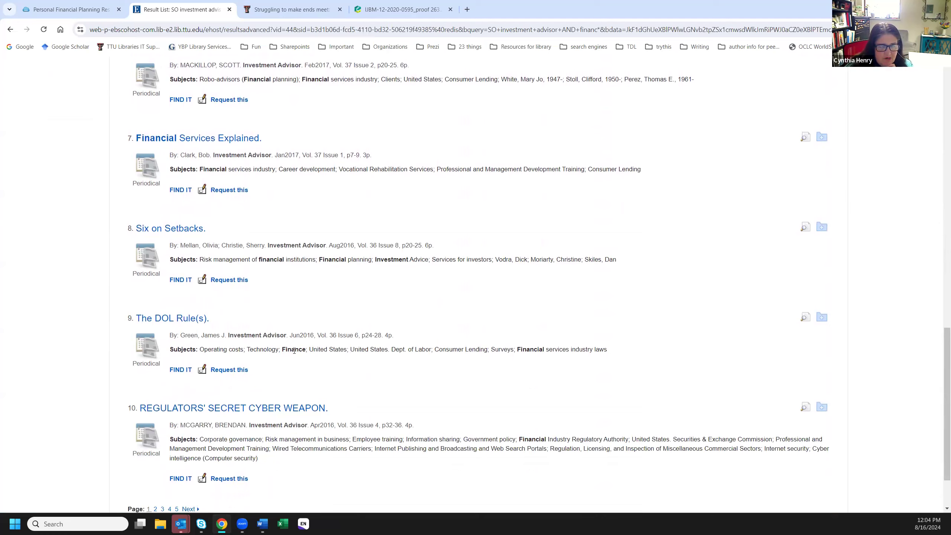
Replace the second search term with the wildcard term "wom*n" and run the search
scroll(294, 351, up, 20)
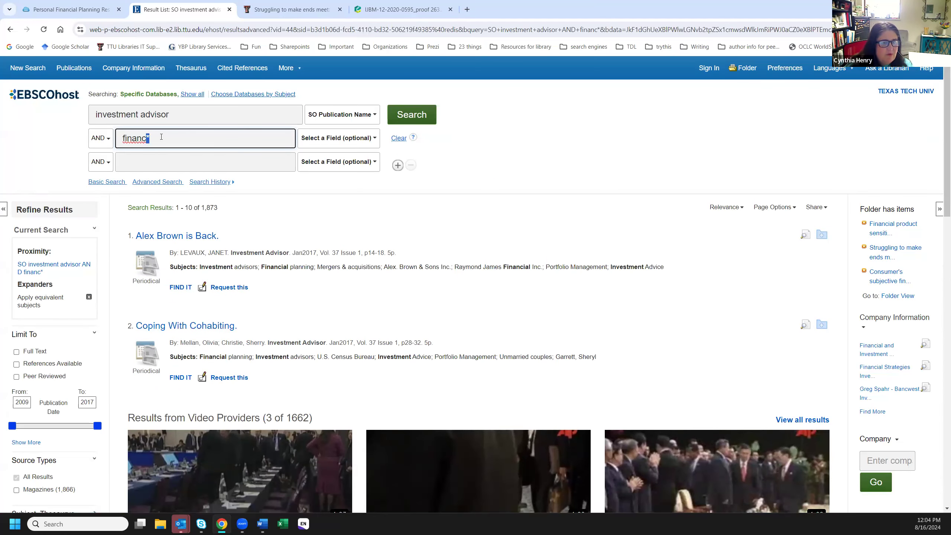
click(156, 137)
triple_click(120, 138)
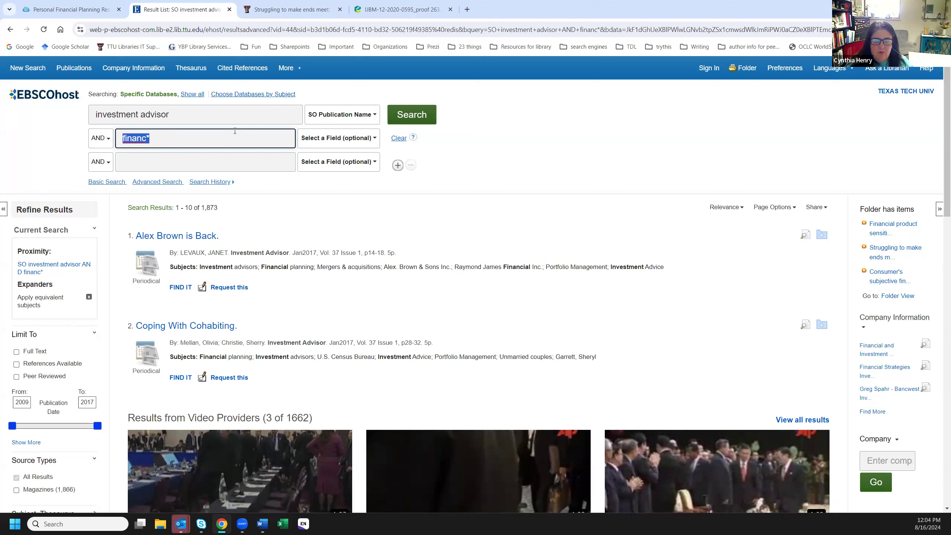
text(m*n)
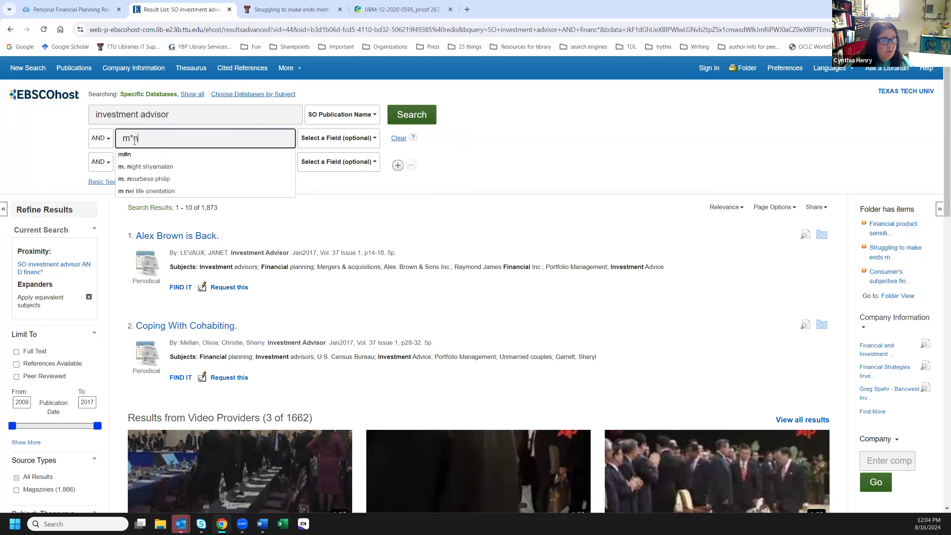
text(wo)
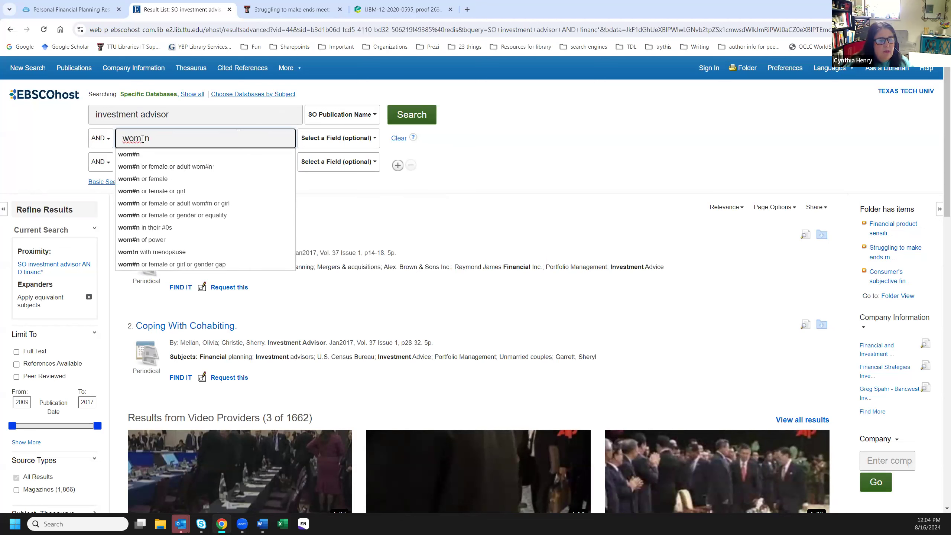
click(431, 116)
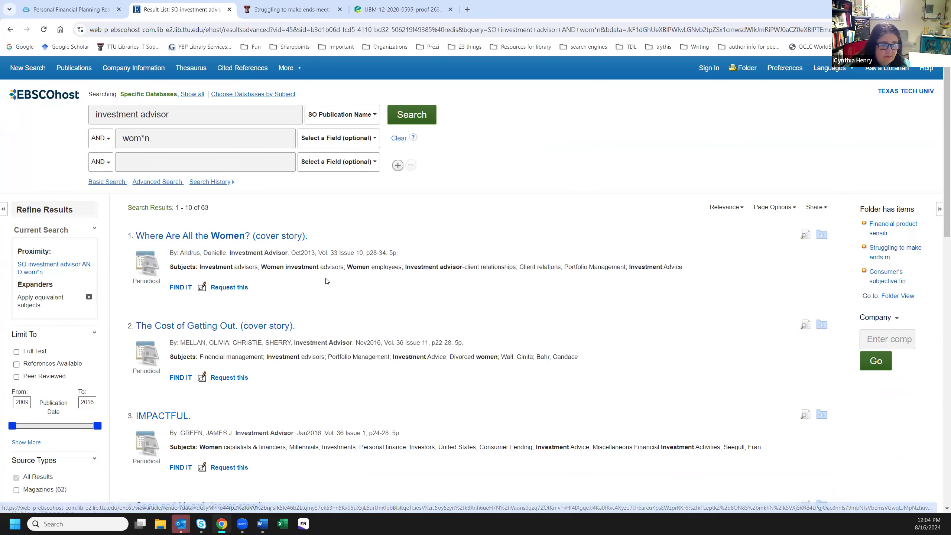
Review the first page of results for articles about women, checking their titles and subject terms
scroll(477, 334, down, 2)
scroll(477, 334, down, 3)
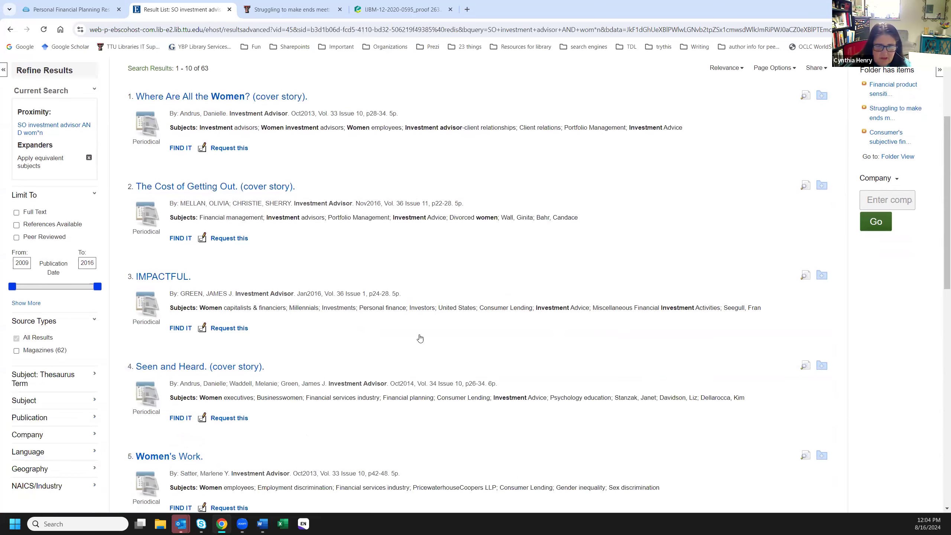
scroll(419, 337, down, 2)
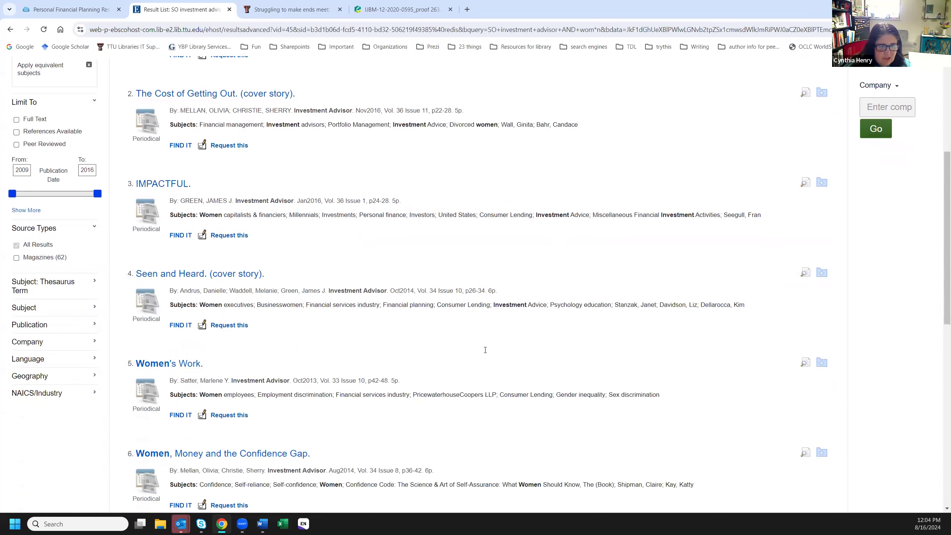
scroll(486, 412, down, 3)
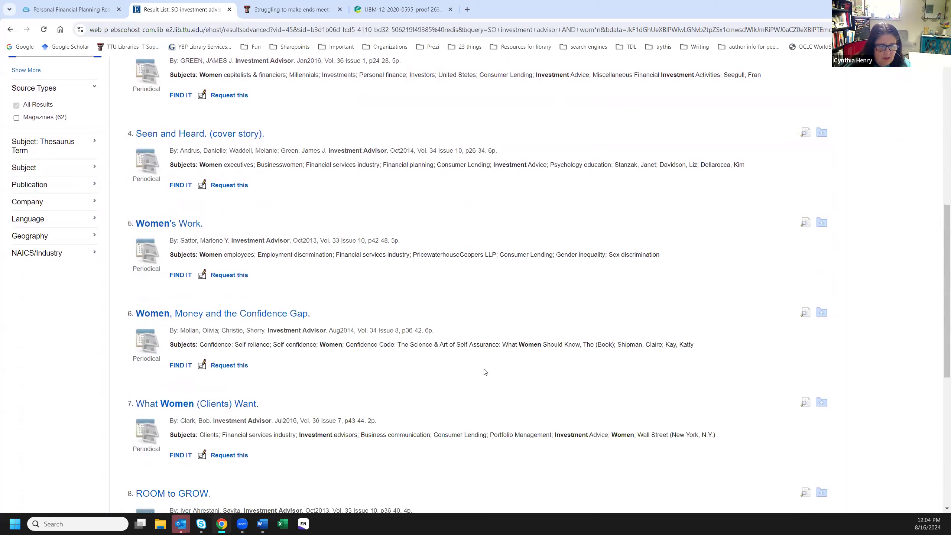
scroll(449, 372, down, 2)
scroll(374, 378, down, 3)
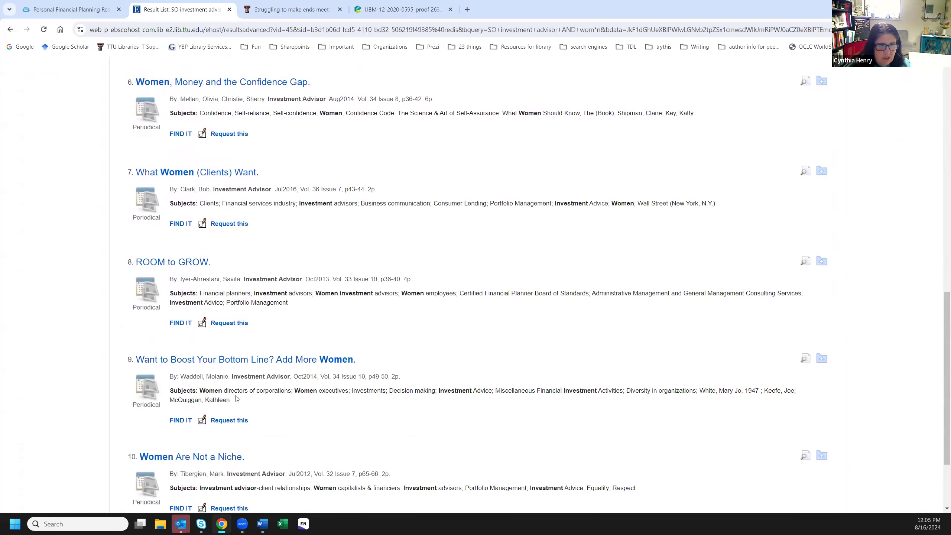
scroll(679, 383, down, 1)
scroll(336, 442, down, 1)
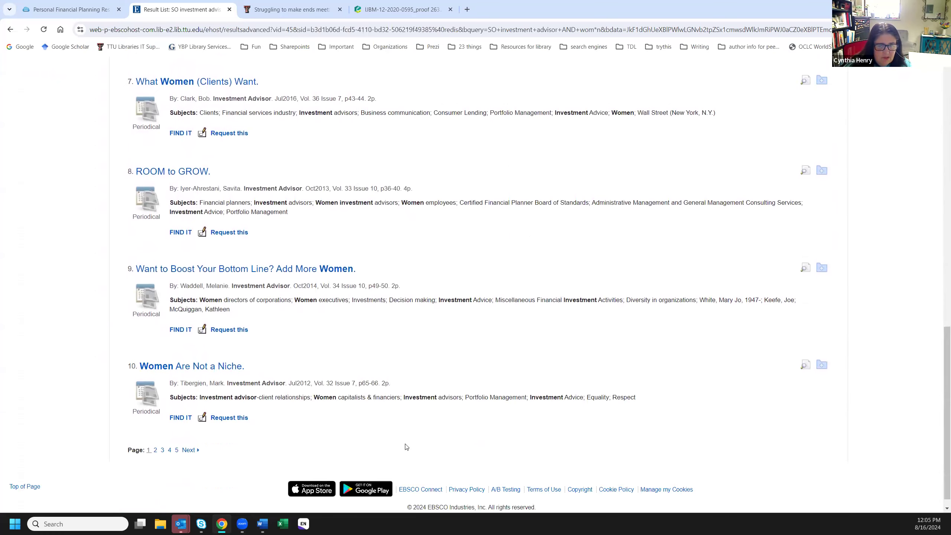
scroll(435, 349, up, 8)
scroll(430, 321, up, 7)
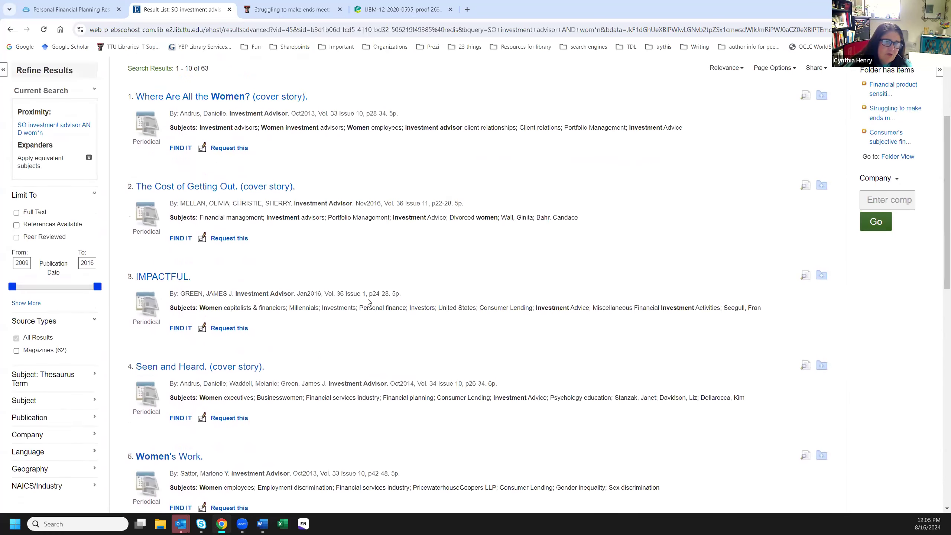
Point out the wildcard search term and view the field choices available for the "investment advisor" term
double_click(143, 137)
click(187, 136)
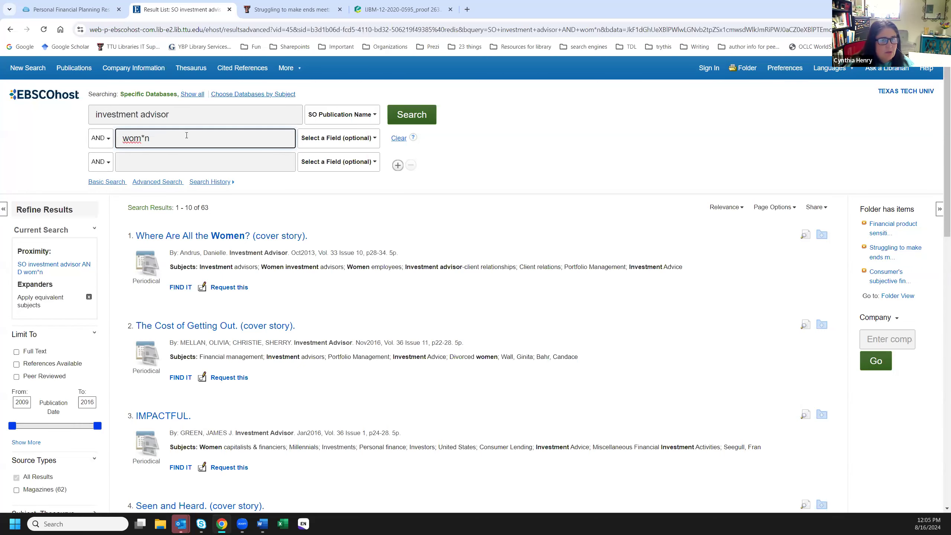
click(332, 115)
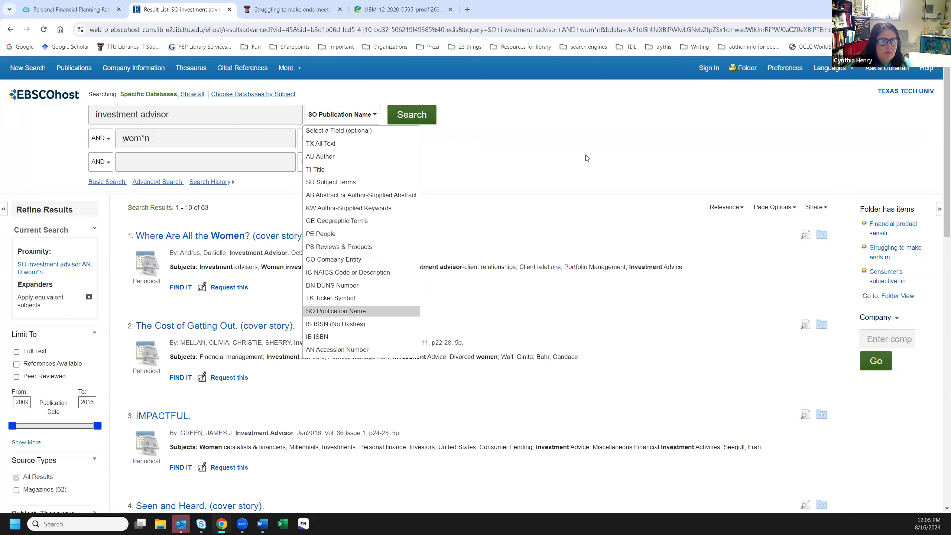
click(576, 145)
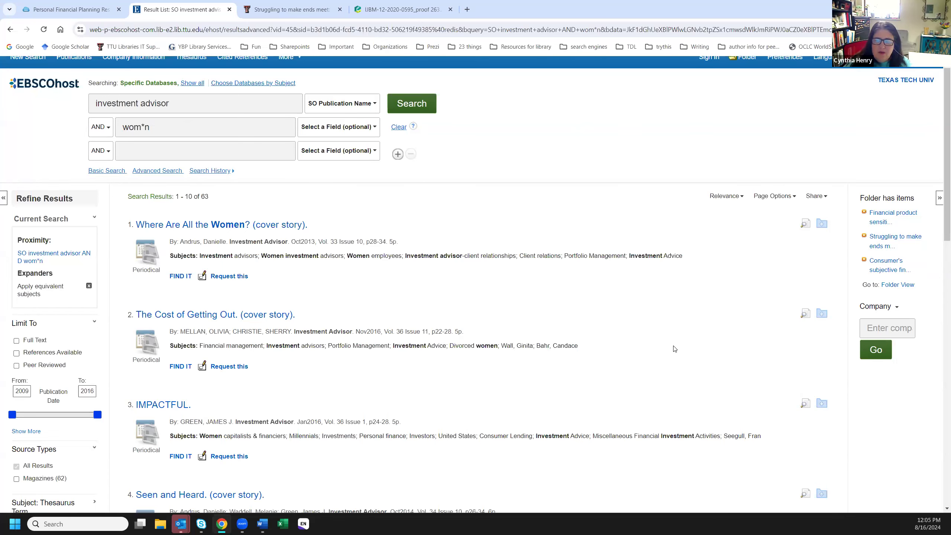
Check the online availability of result 1, "Where Are All the Women?", highlight its status and open an article request form for it
scroll(668, 377, down, 3)
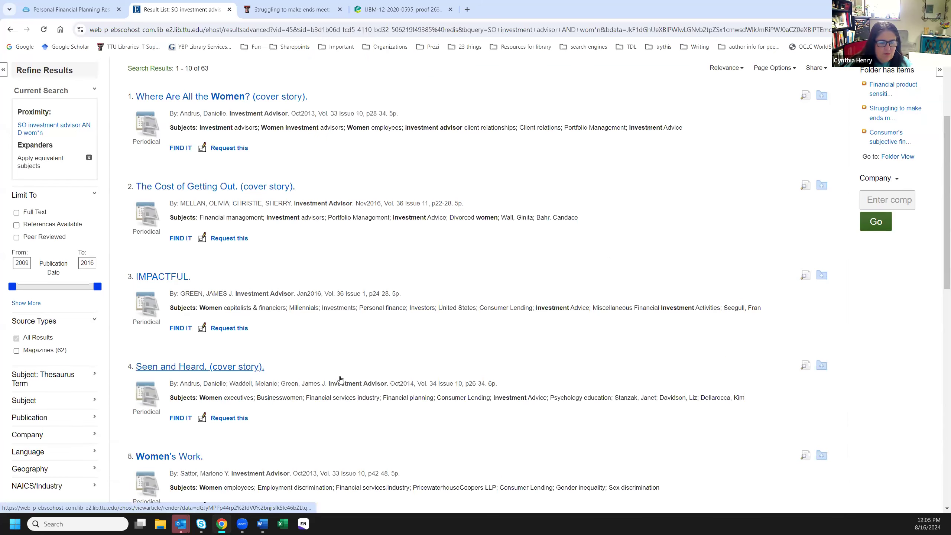
scroll(339, 382, down, 1)
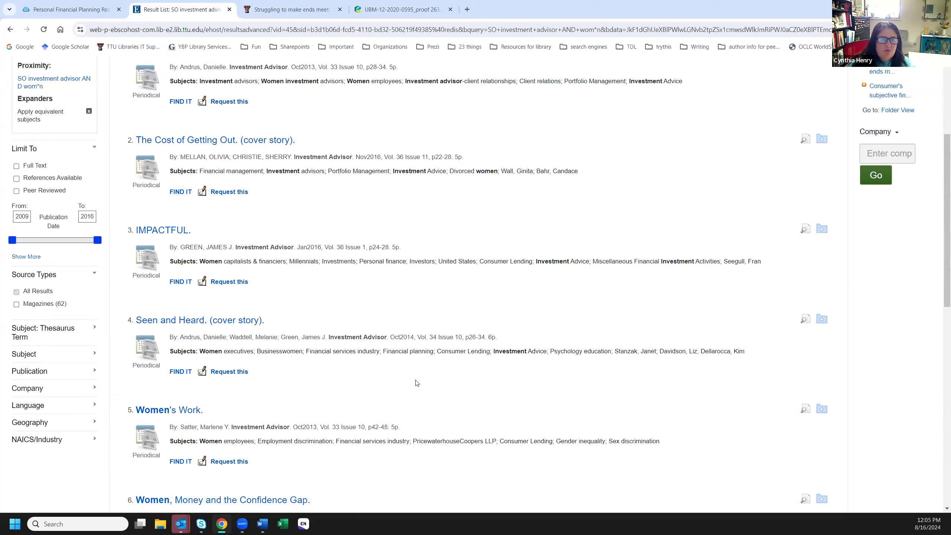
scroll(416, 383, up, 2)
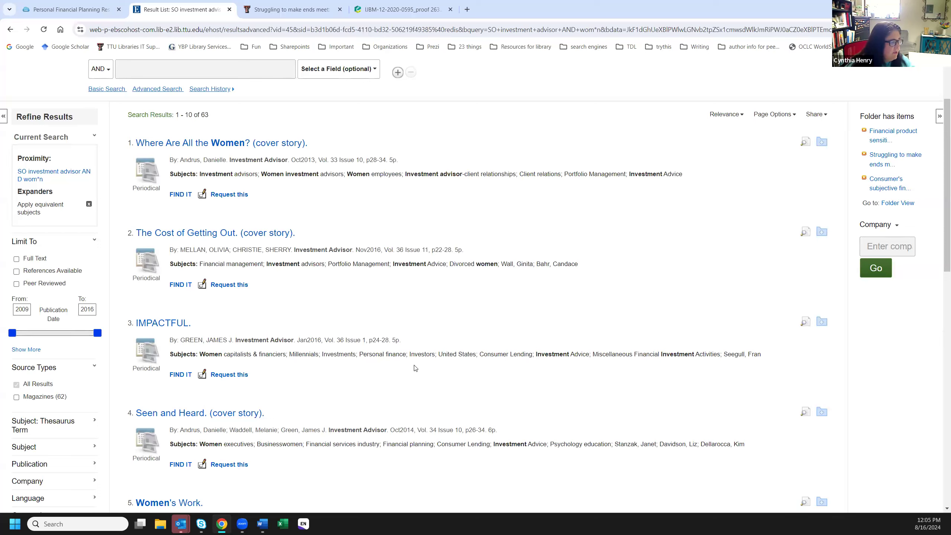
scroll(415, 368, up, 3)
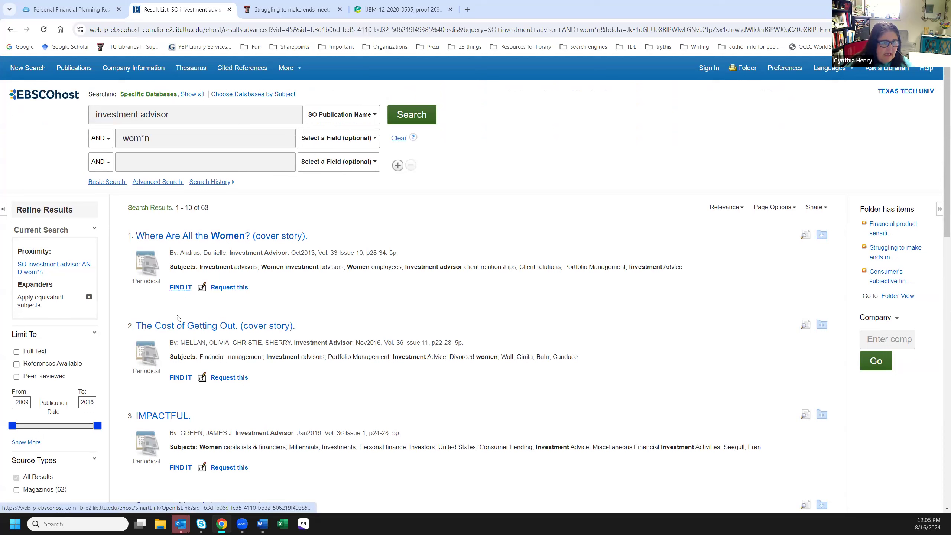
click(180, 287)
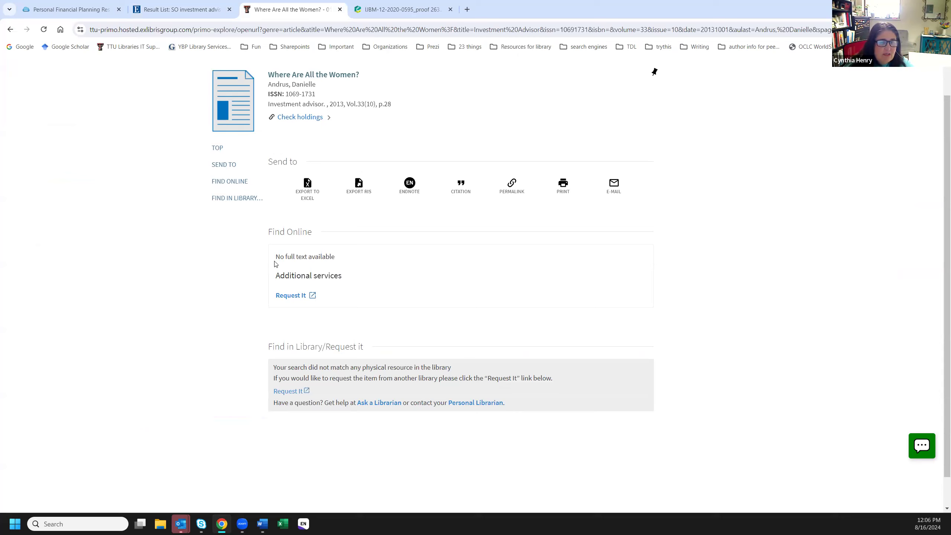
drag(272, 259, 338, 264)
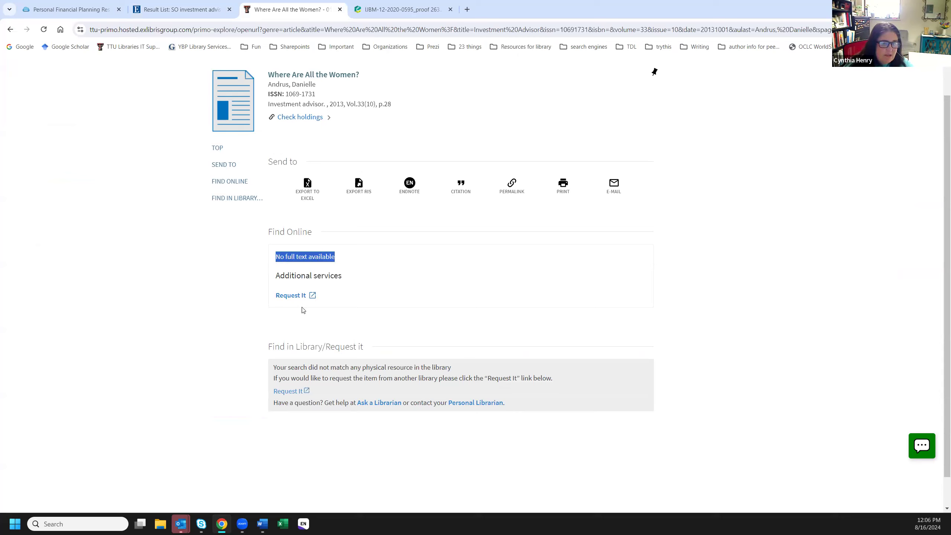
click(285, 299)
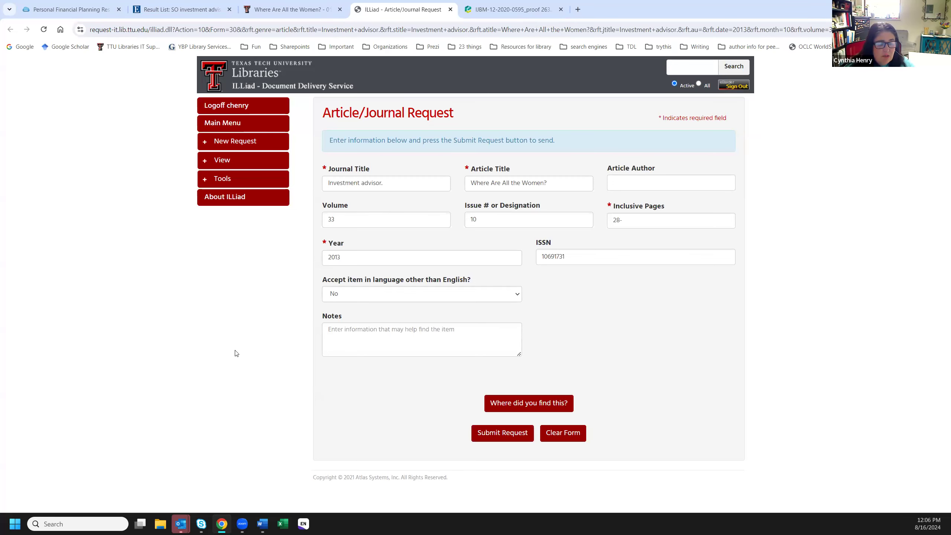
View the electronically received articles in the ILLiad account and return to its main menu
click(221, 126)
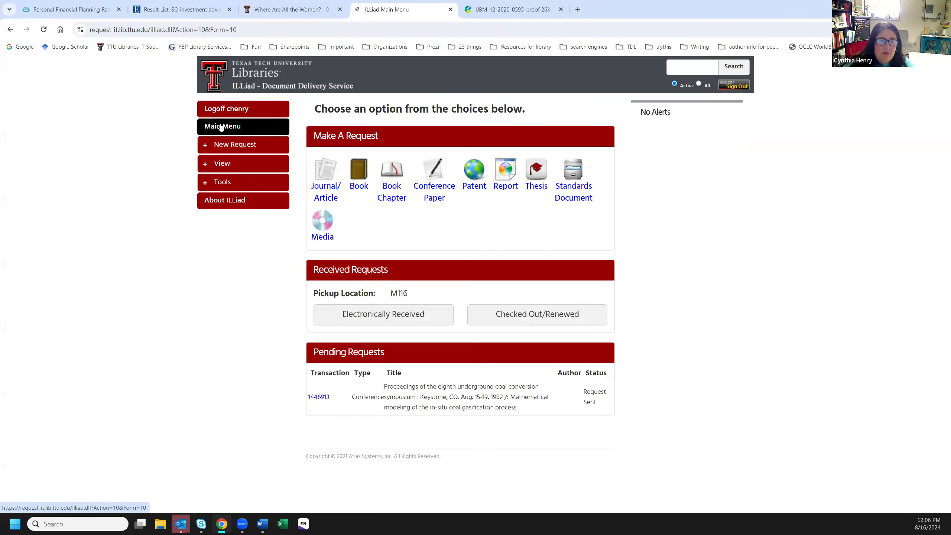
click(379, 315)
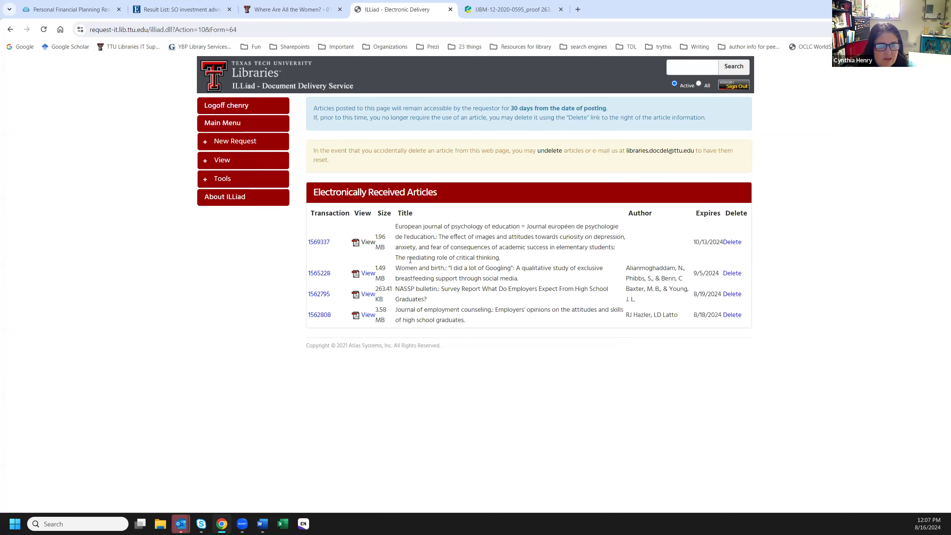
click(210, 127)
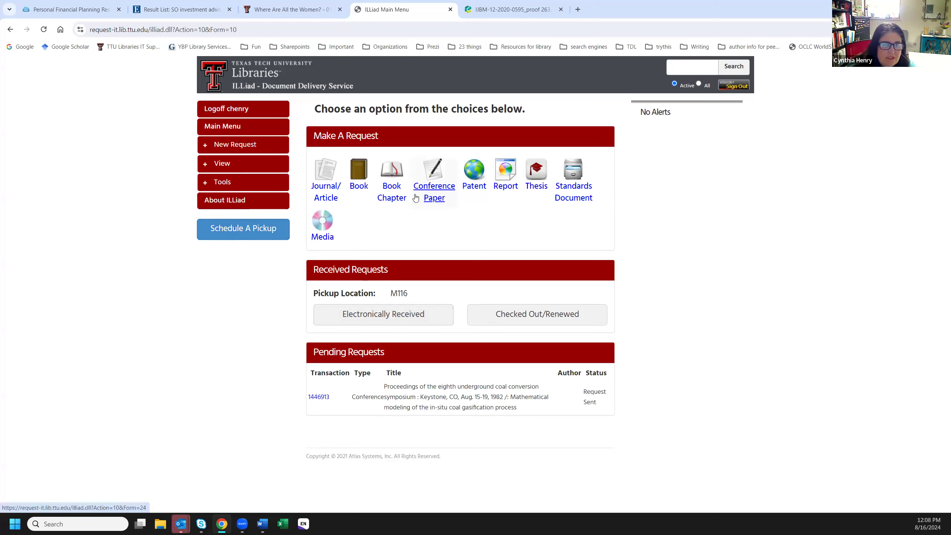
Open the Interlibrary Loan page from the Personal Financial Planning guide and sign in to the Document Delivery account using eRaider
click(48, 13)
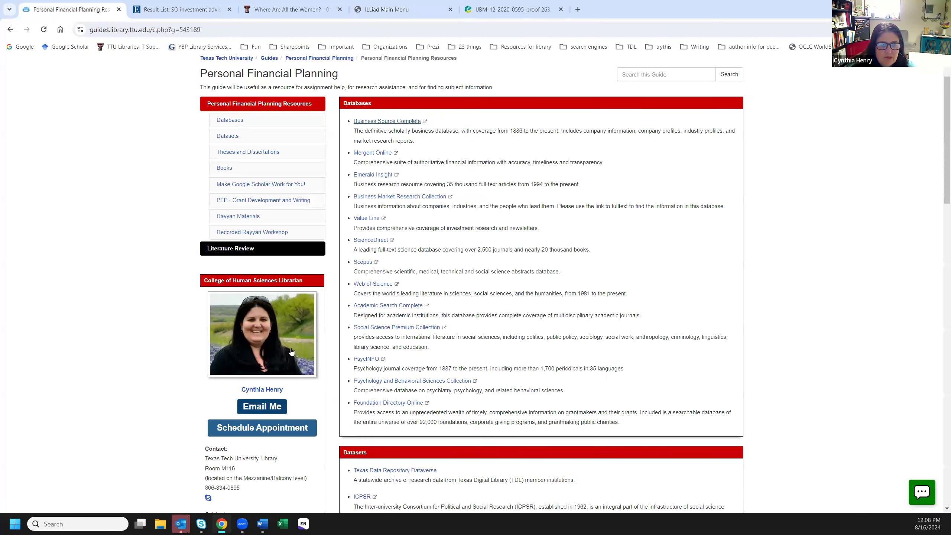
scroll(302, 334, down, 2)
scroll(302, 335, down, 10)
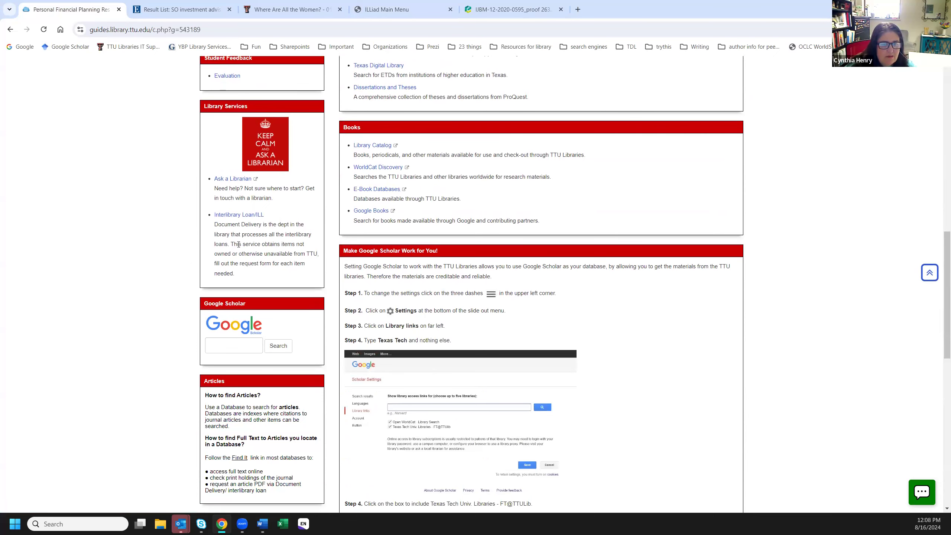
click(238, 215)
scroll(496, 322, down, 1)
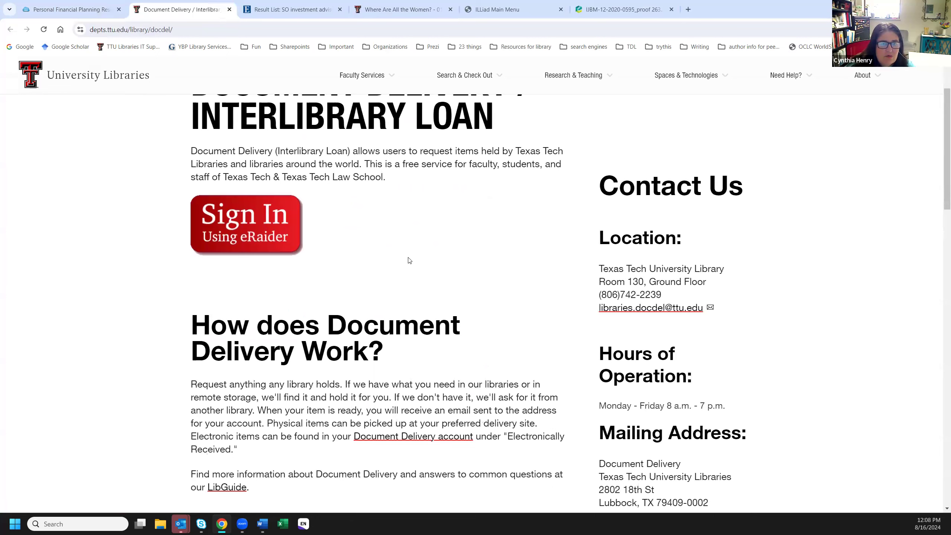
click(246, 225)
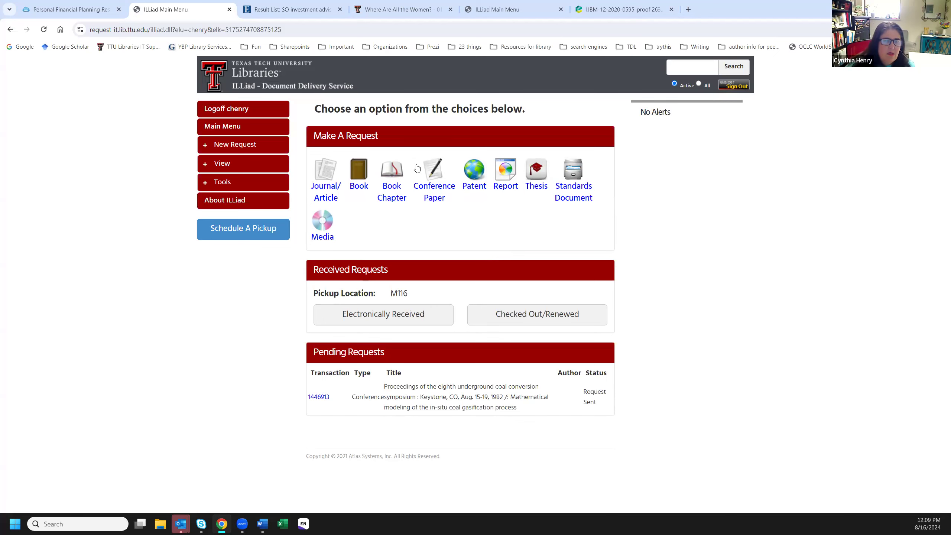
Open the Change User Information form and view the status choices without selecting one
click(227, 182)
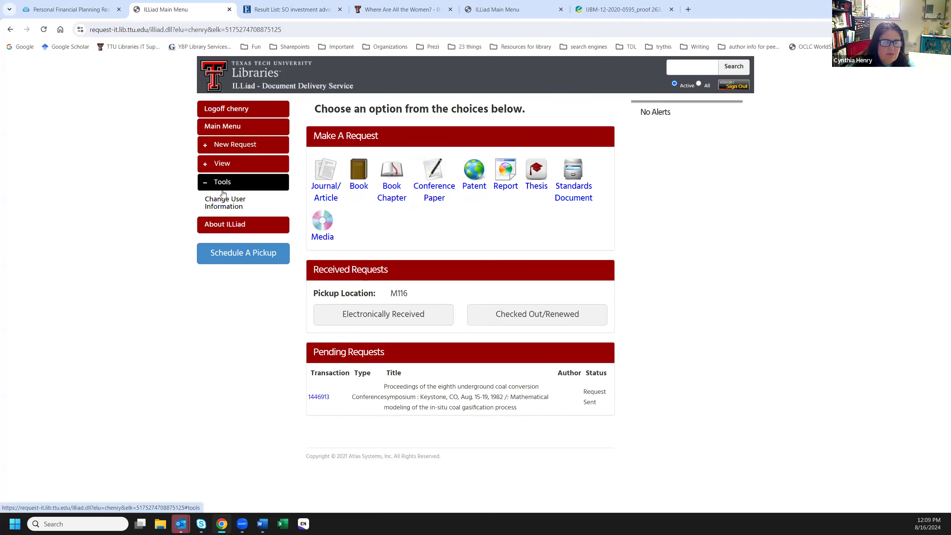
click(223, 199)
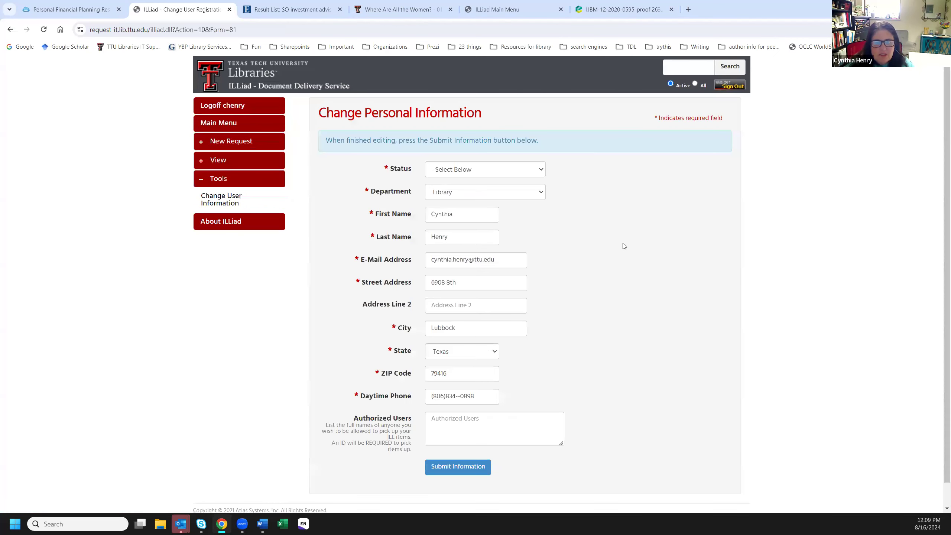
scroll(621, 247, down, 1)
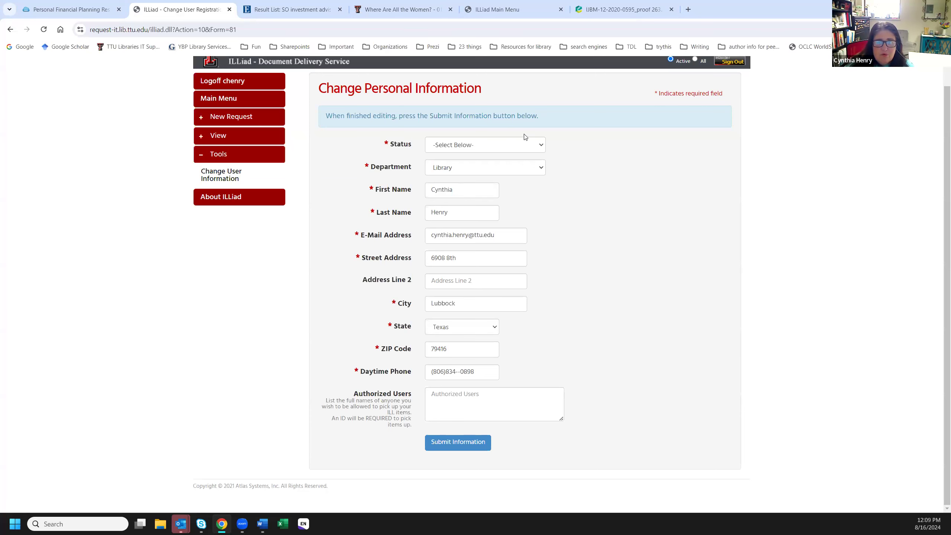
click(518, 144)
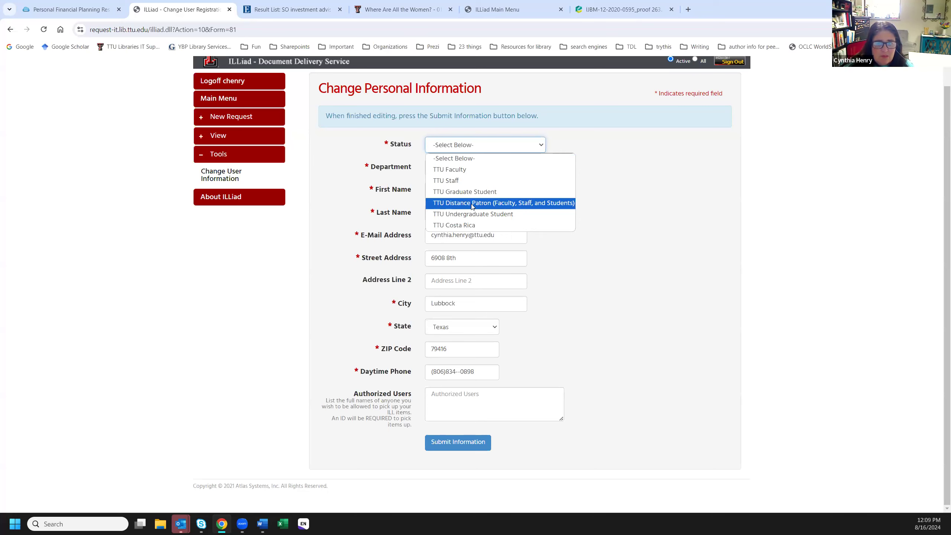
click(611, 215)
scroll(439, 267, up, 1)
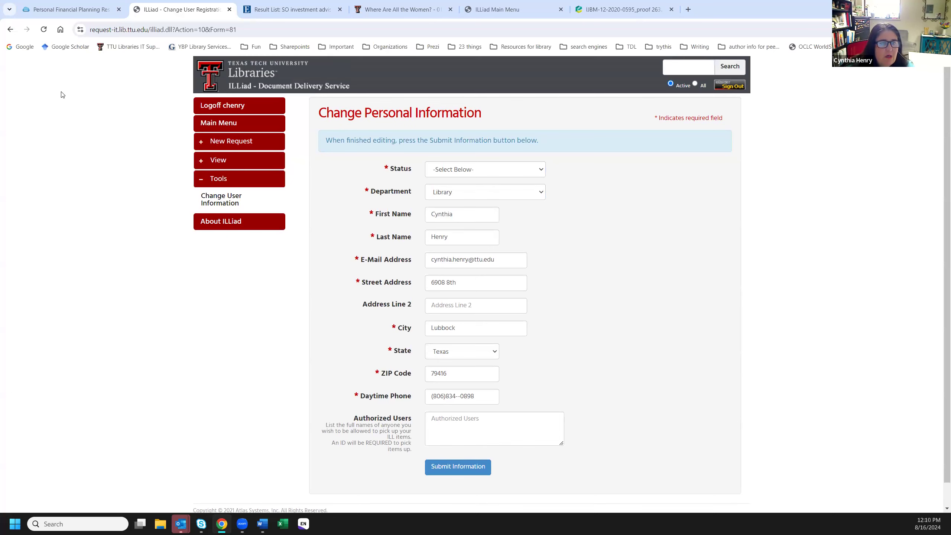
Return to the Personal Financial Planning guide and find the "Make Google Scholar Work for You!" instructions
click(58, 10)
scroll(562, 337, up, 5)
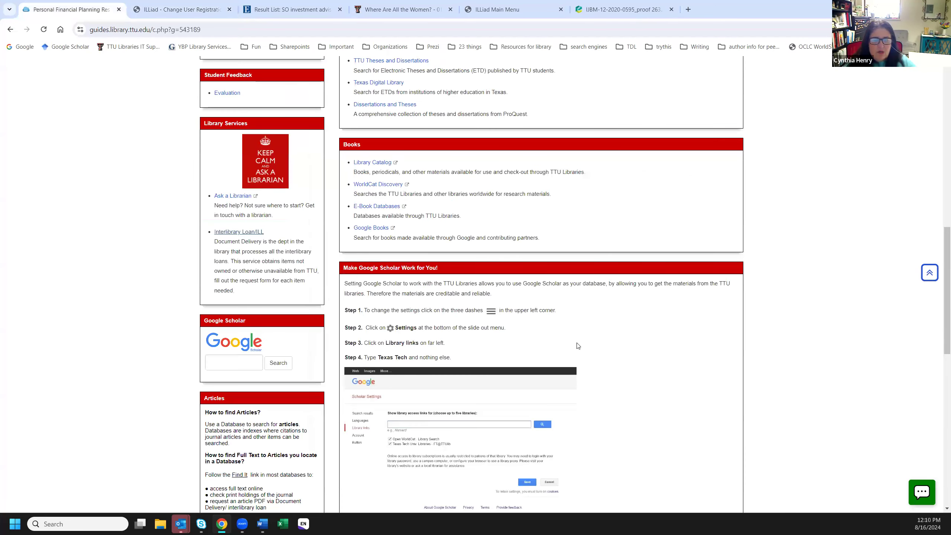
scroll(586, 381, up, 4)
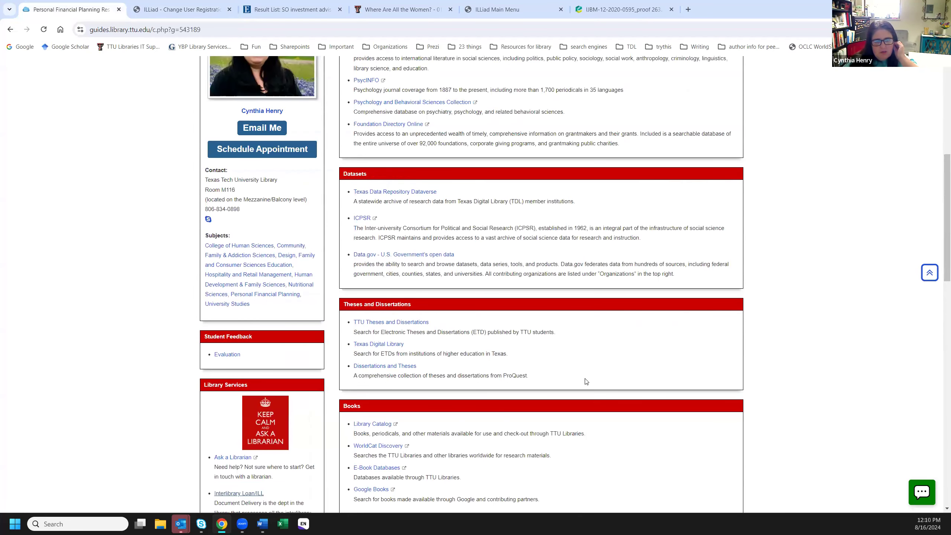
scroll(585, 381, up, 5)
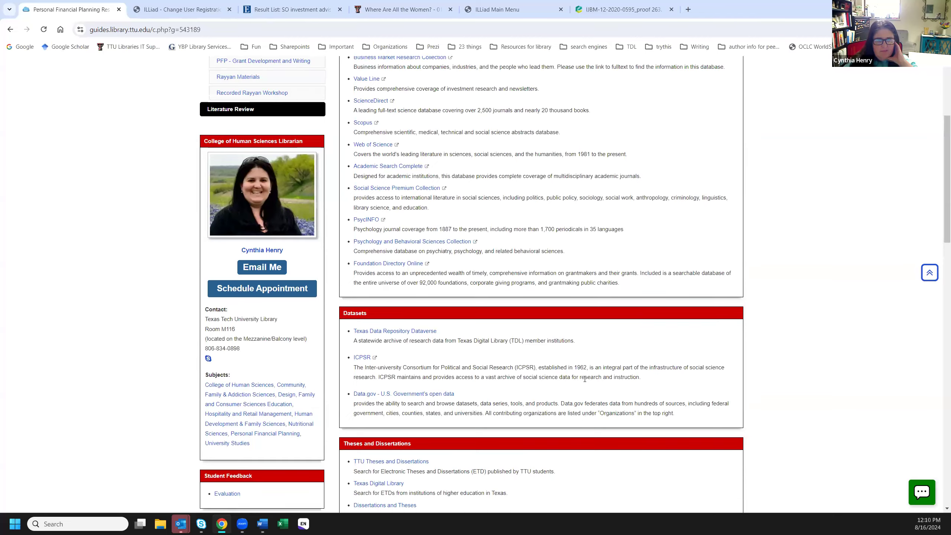
scroll(585, 379, down, 12)
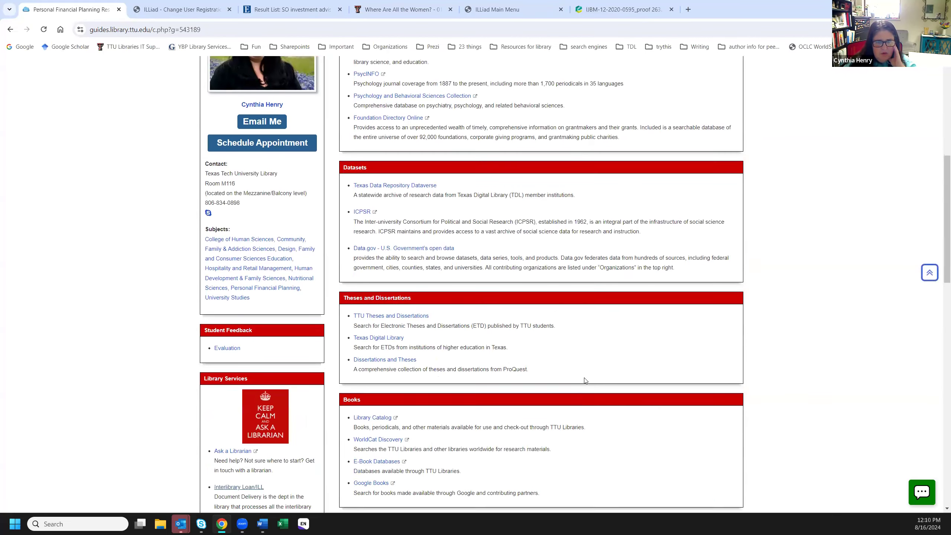
scroll(585, 381, down, 2)
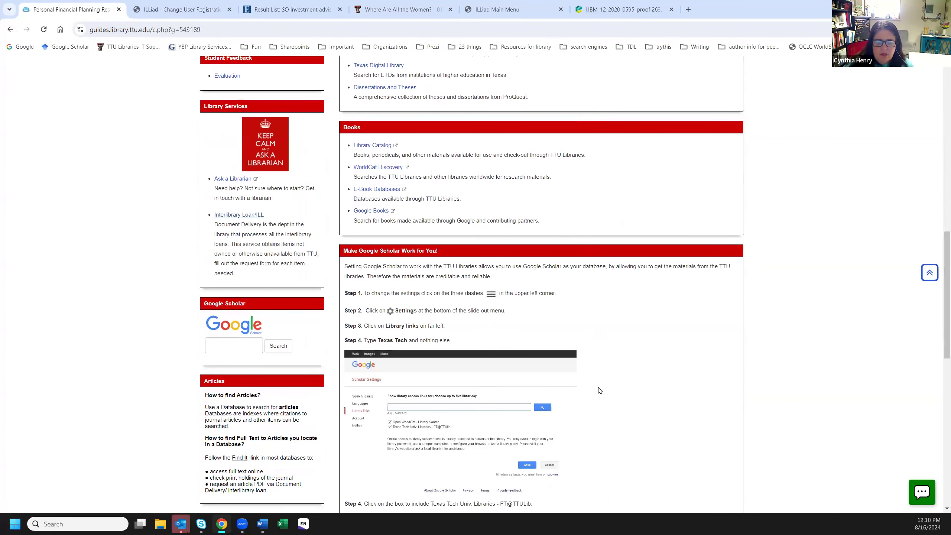
scroll(599, 390, down, 1)
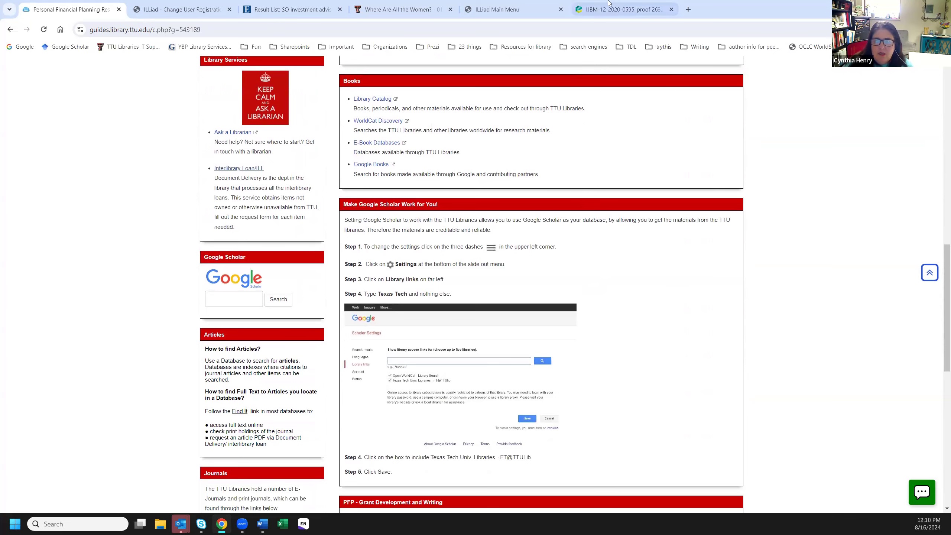
Open Google Scholar in a new tab, recheck the guide's setup instructions, and open the library links settings
click(688, 9)
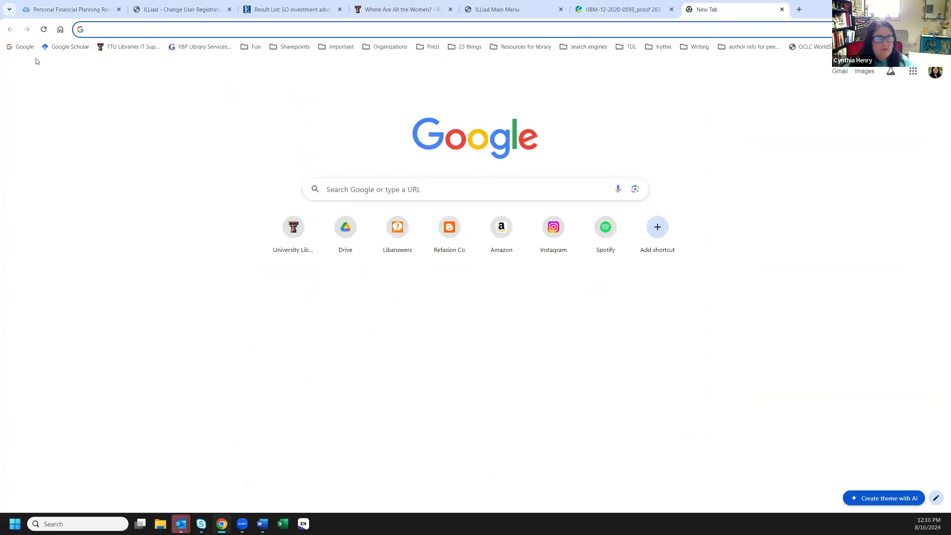
click(61, 46)
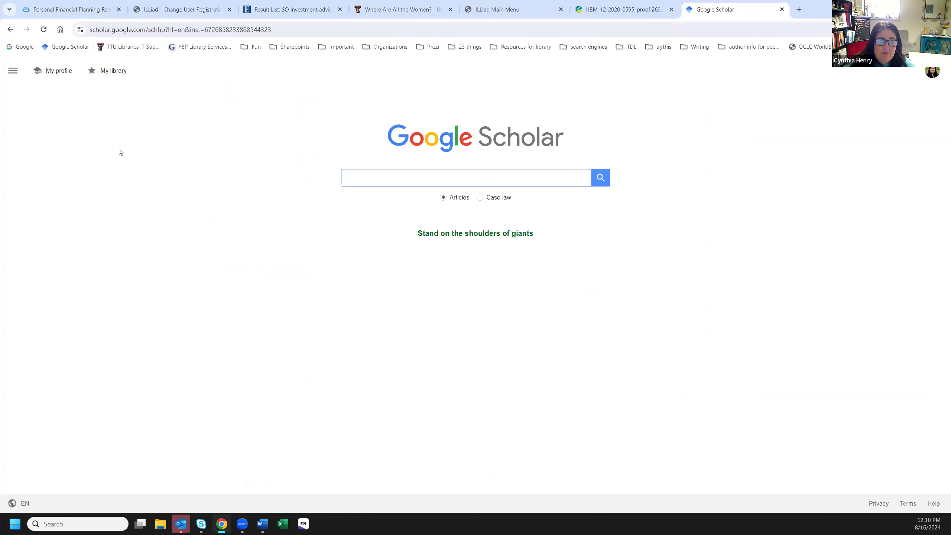
click(62, 11)
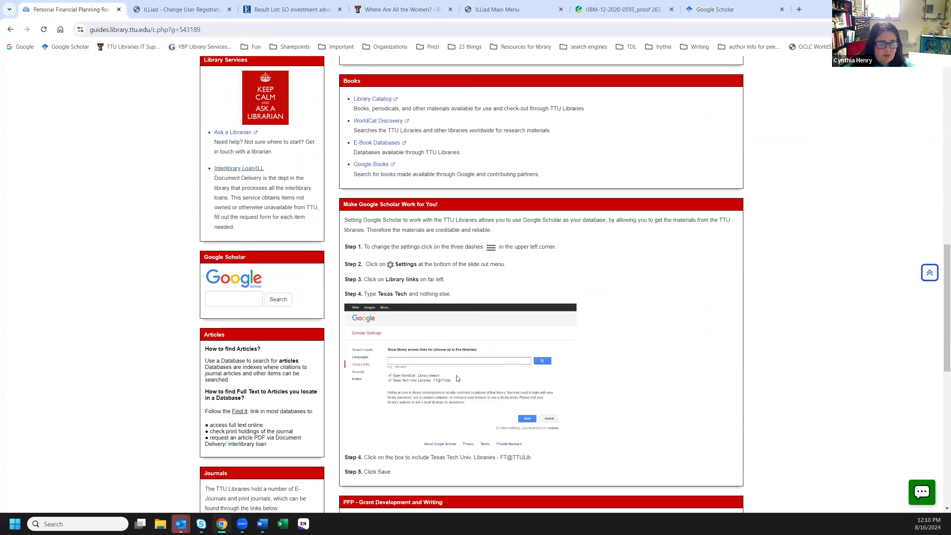
click(721, 12)
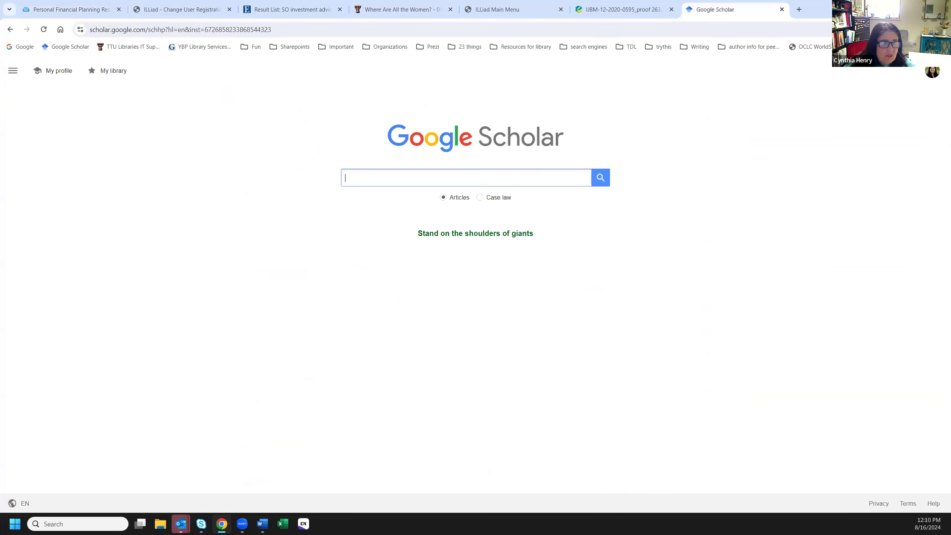
click(12, 72)
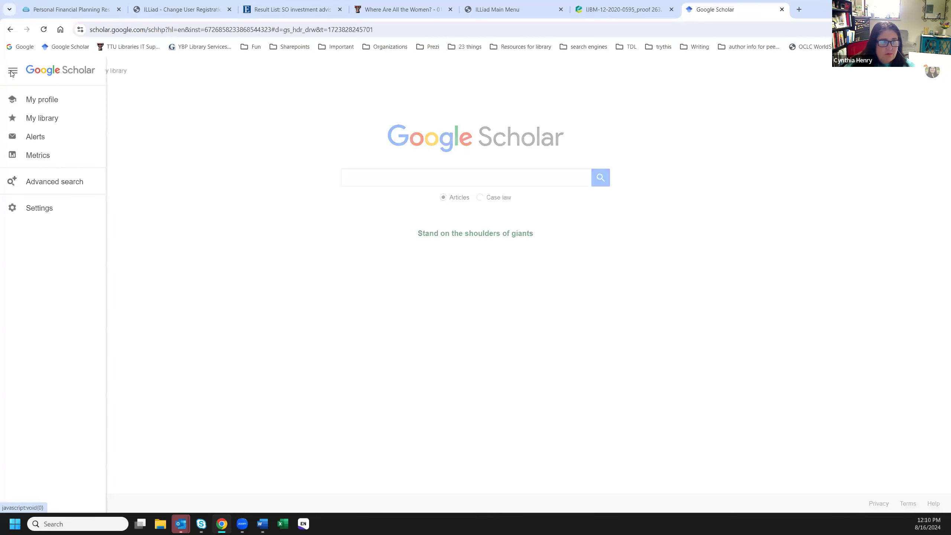
click(35, 209)
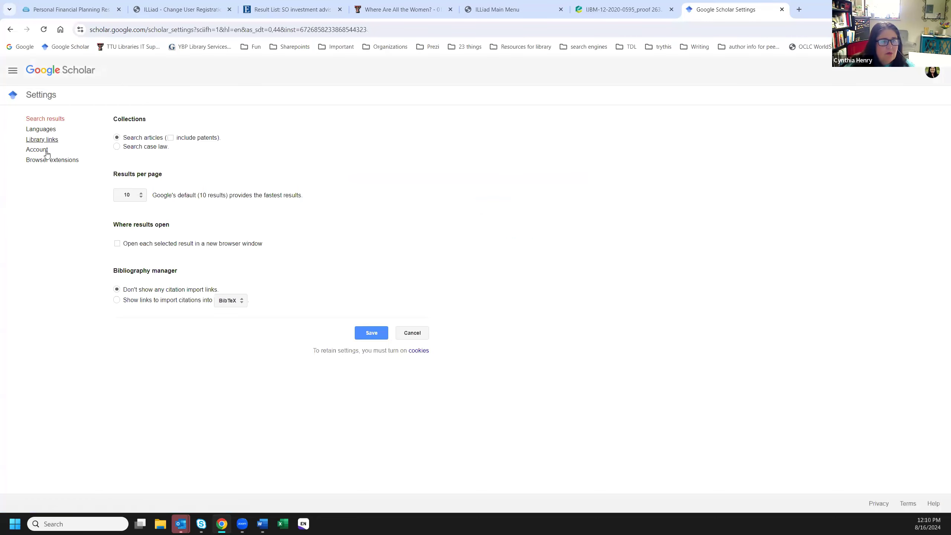
click(29, 140)
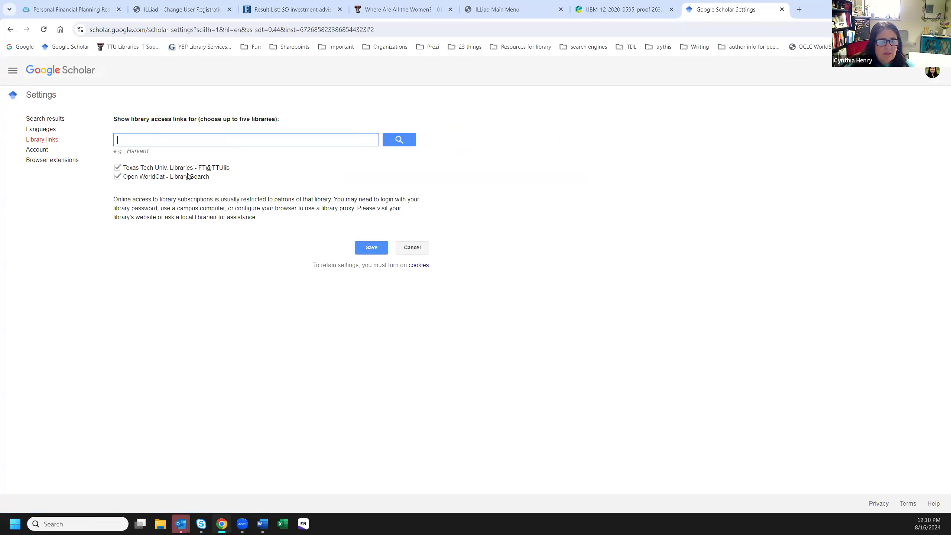
Search the library links for "Texas Tech", clear and reselect "Texas Tech Univ. Libraries - FT@TTUlib", and save the settings
text(Te)
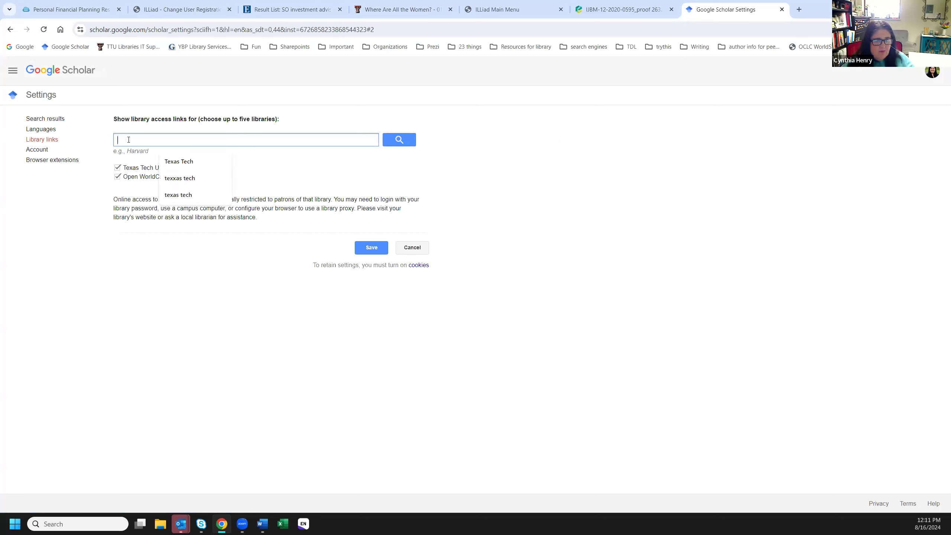
text(xas )
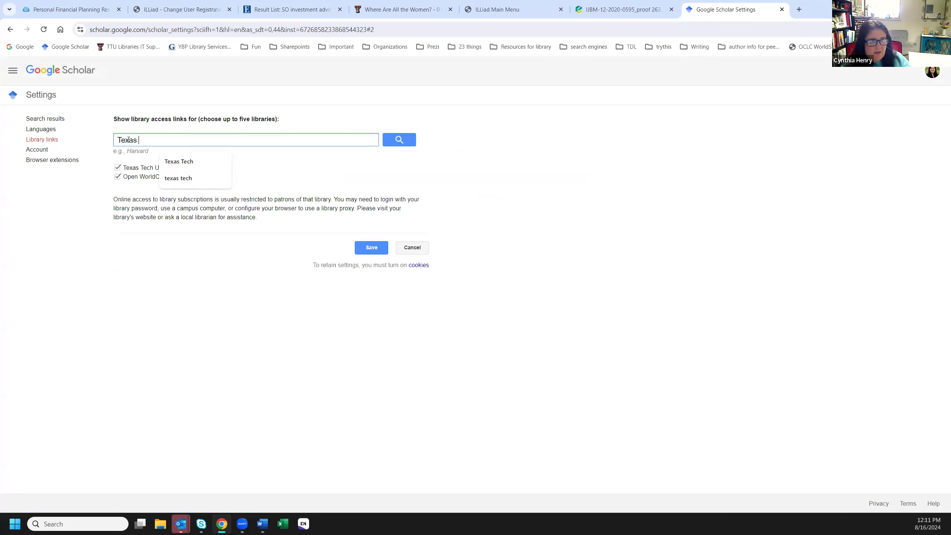
text(Tech)
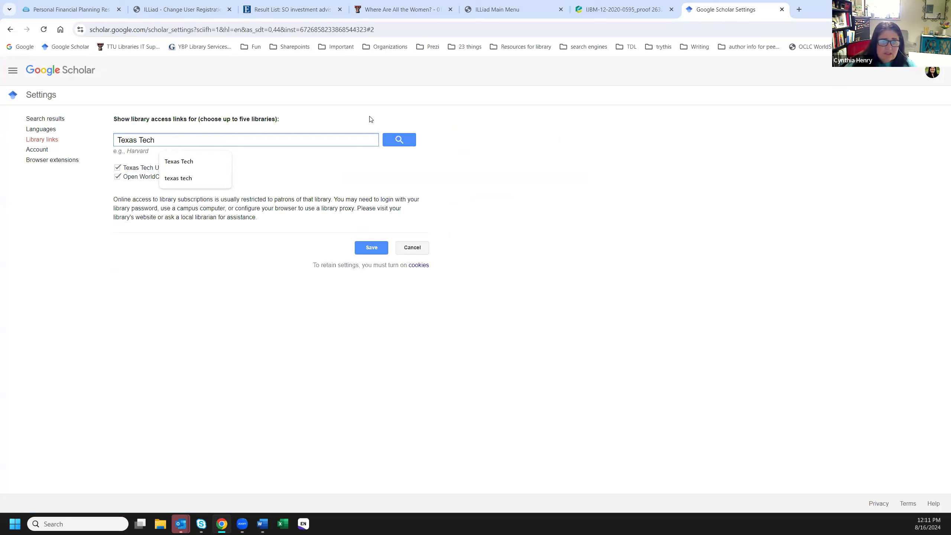
click(399, 140)
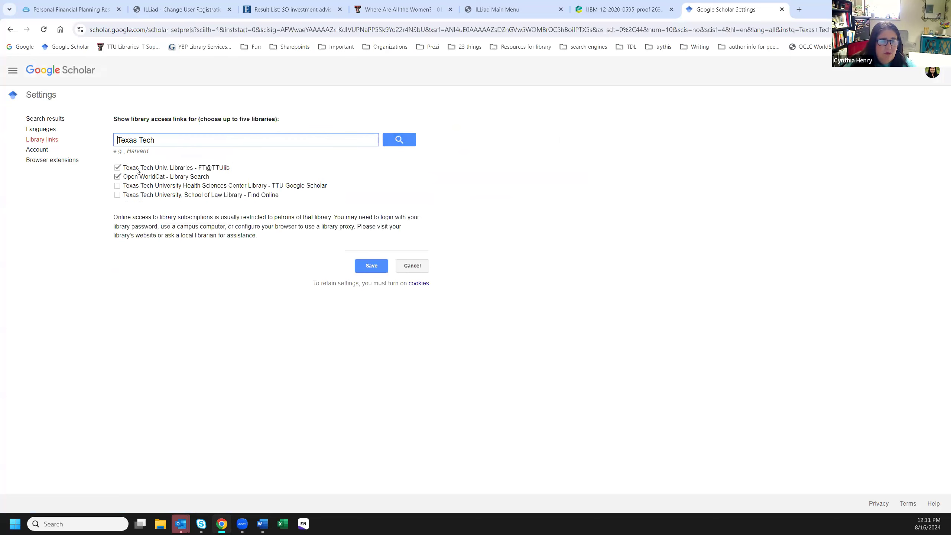
click(117, 169)
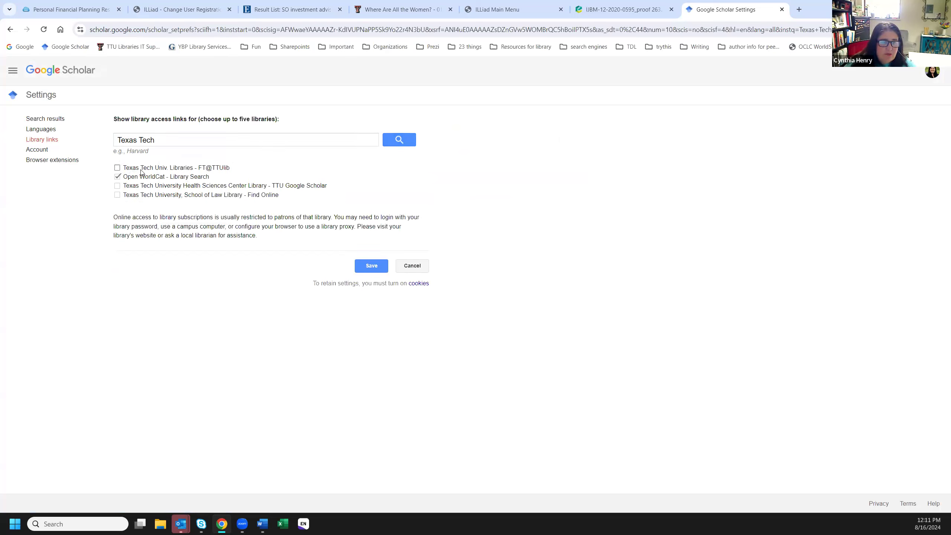
click(118, 169)
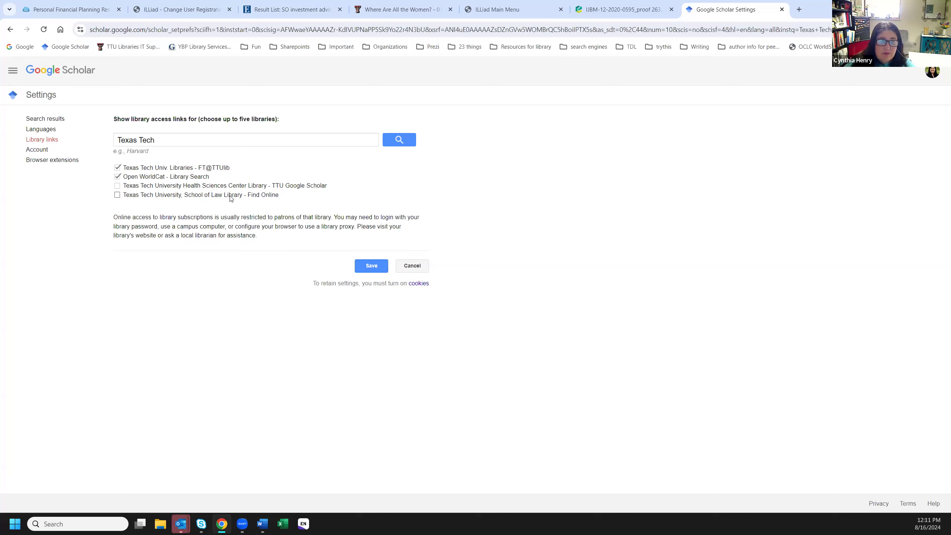
click(375, 268)
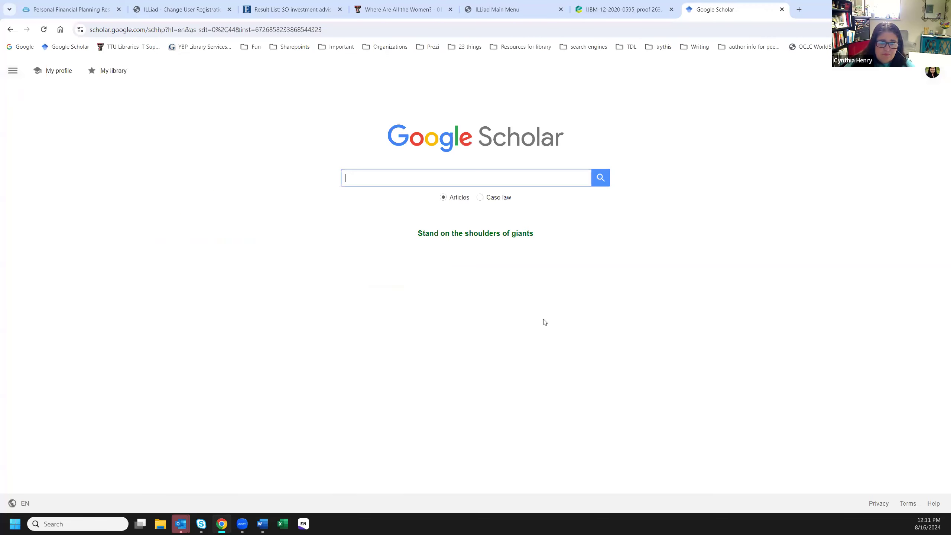
Search Google Scholar for "financial literacy" and limit the results to articles since 2020
text(financ)
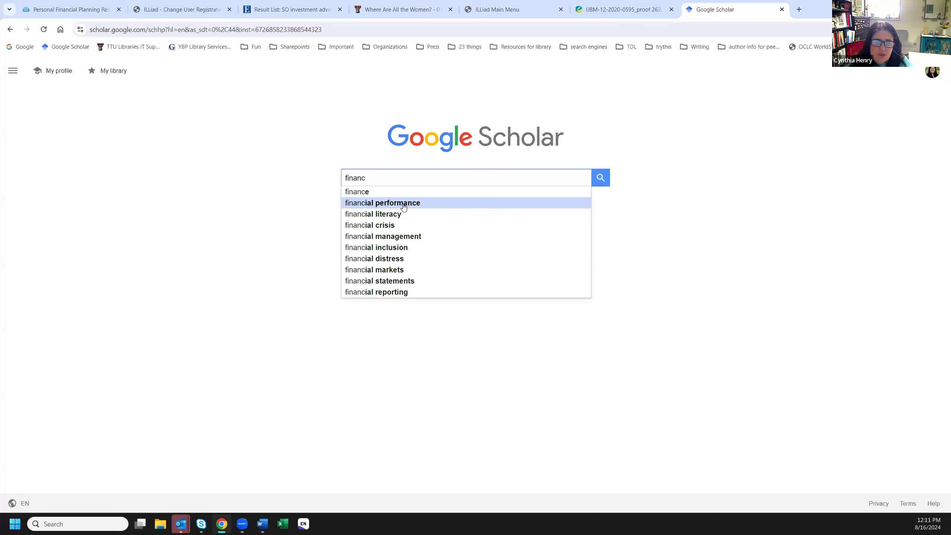
click(403, 214)
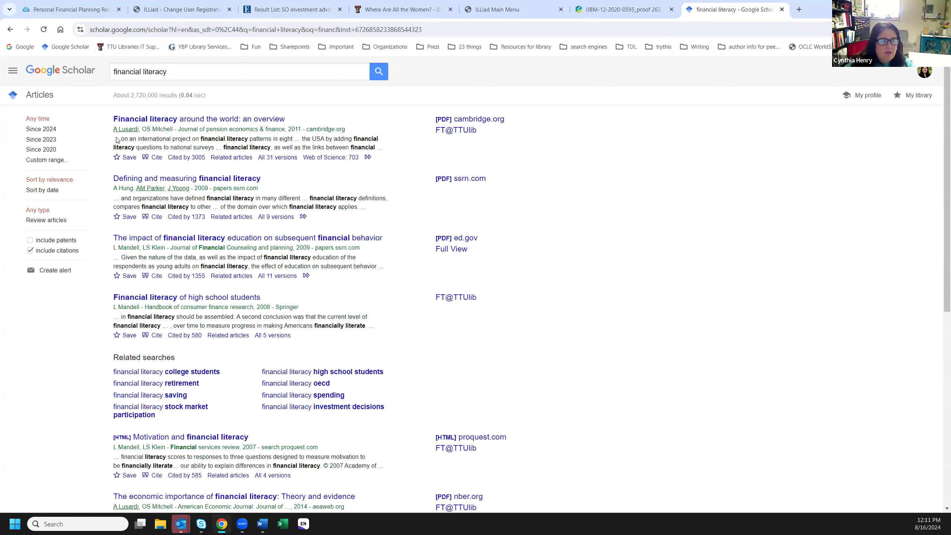
click(41, 149)
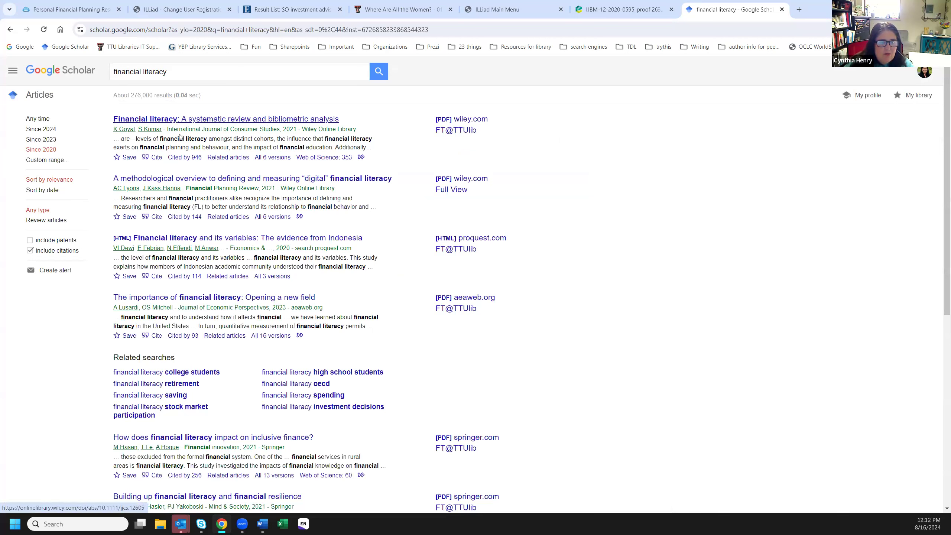
Examine the journal names and library full-text links across the first page of "financial literacy" results
drag(167, 130, 274, 131)
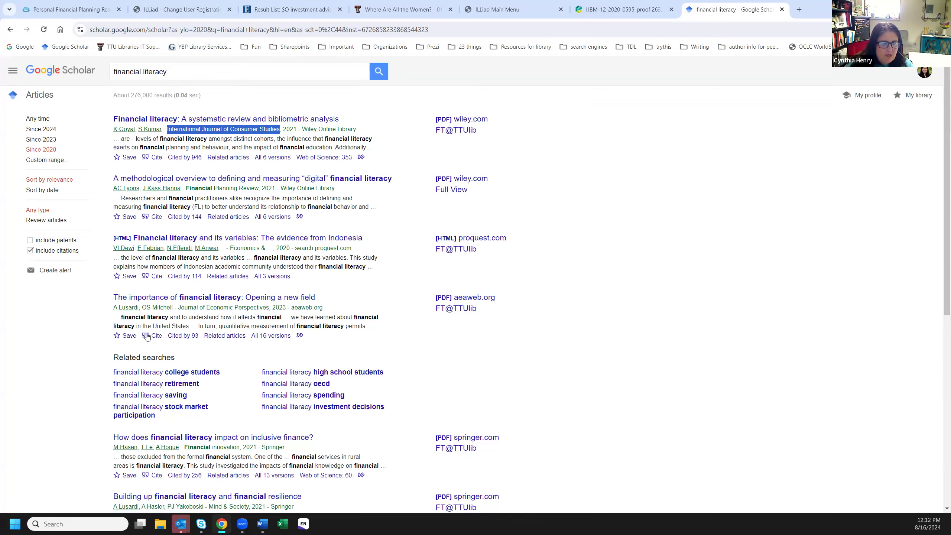
scroll(146, 337, down, 5)
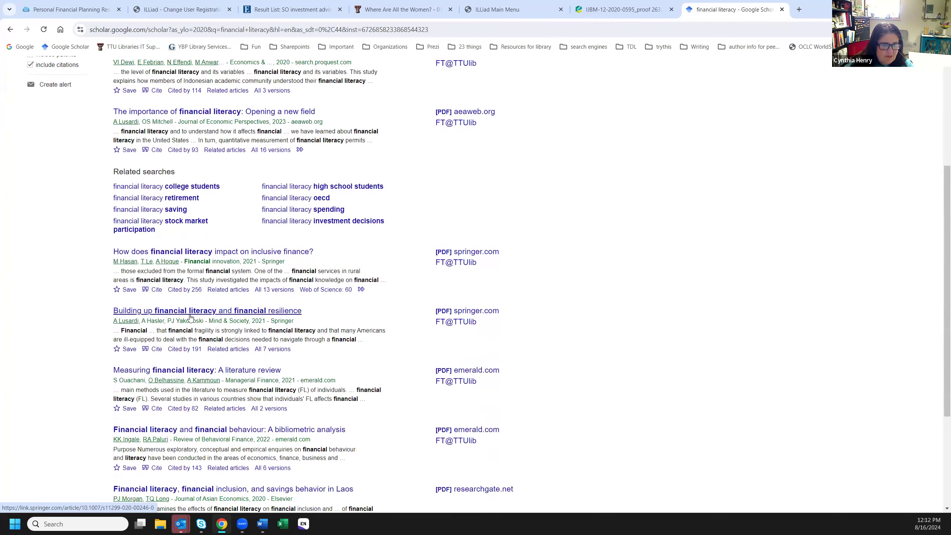
scroll(190, 317, down, 4)
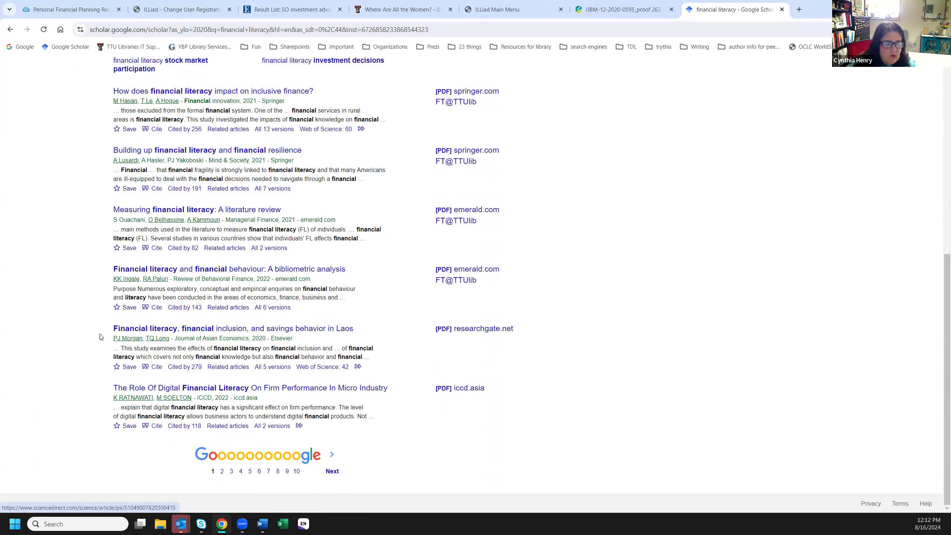
scroll(100, 337, up, 8)
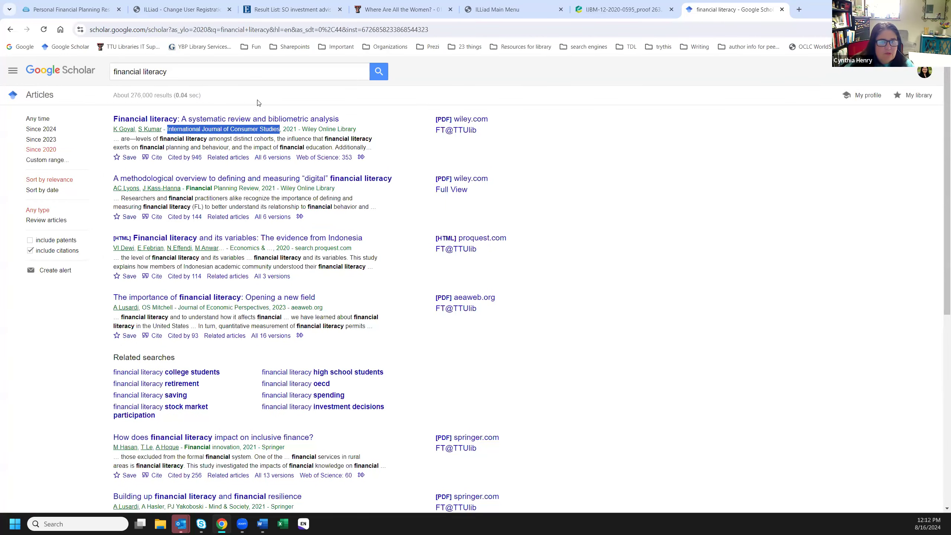
click(257, 97)
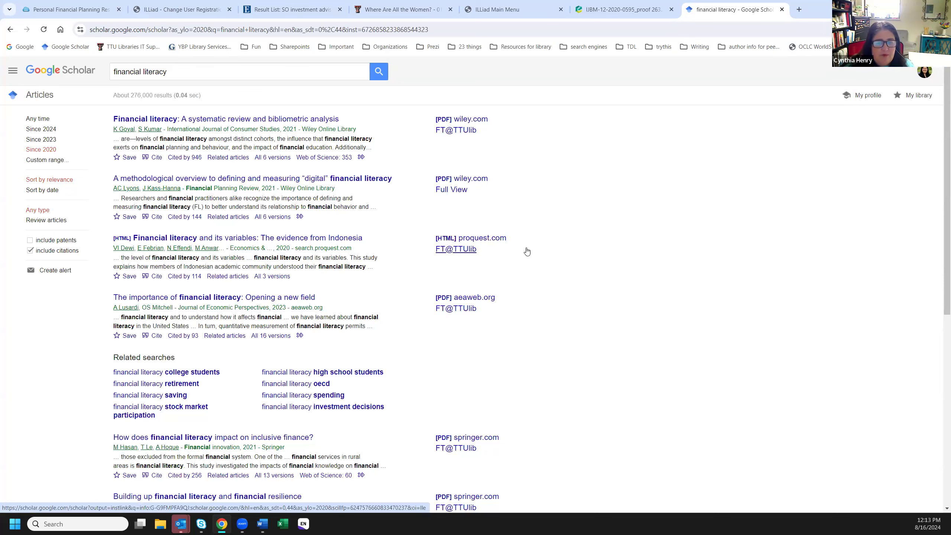
scroll(526, 251, down, 1)
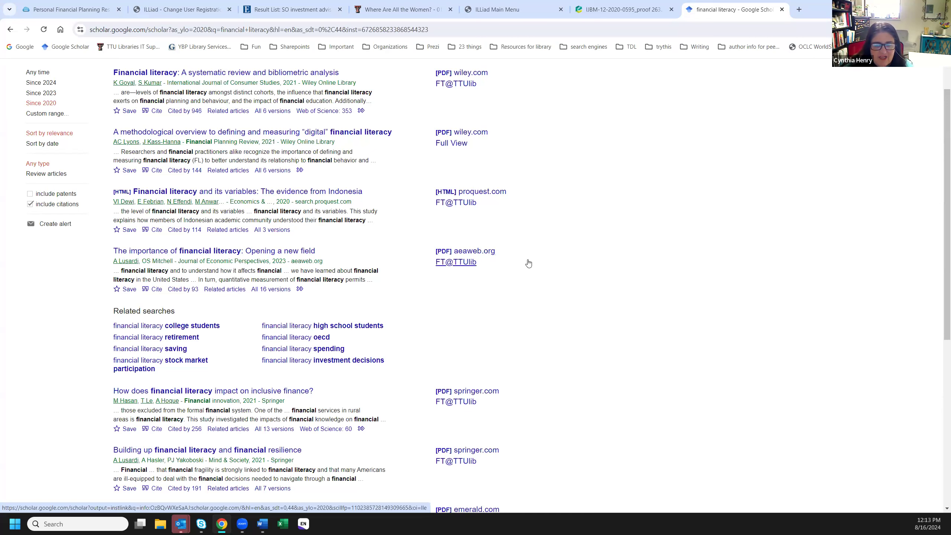
scroll(528, 263, up, 2)
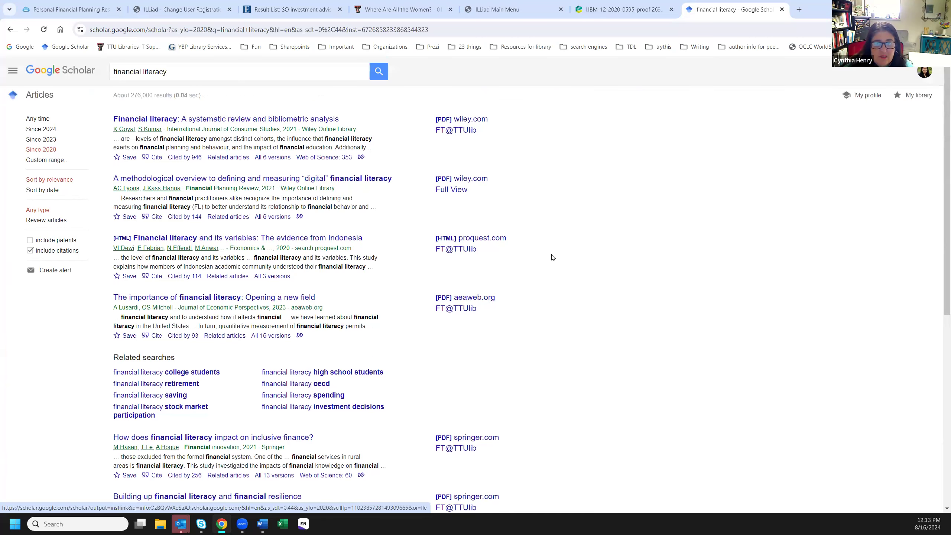
Open the FT@TTUlib record for "Financial literacy: A systematic review and bibliometric analysis", download its RIS export, and return to the results
click(450, 131)
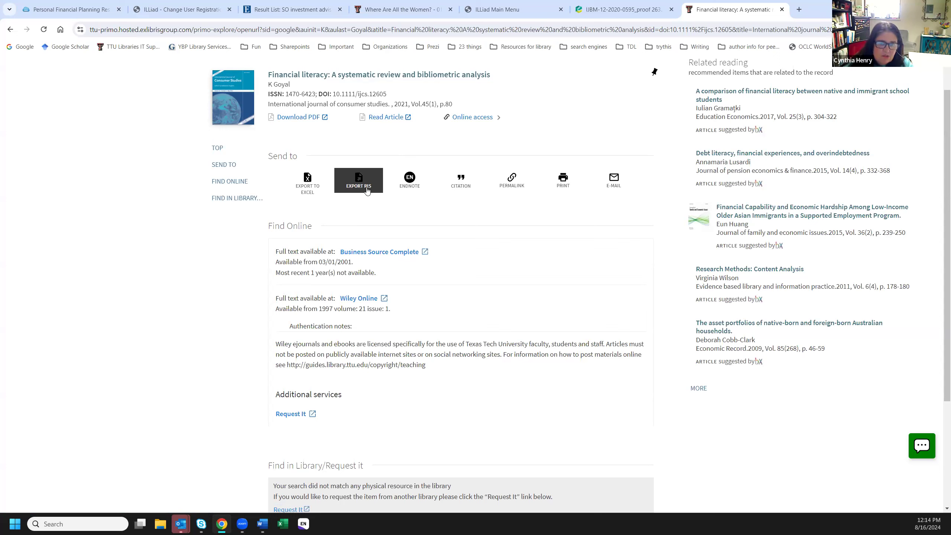
click(357, 184)
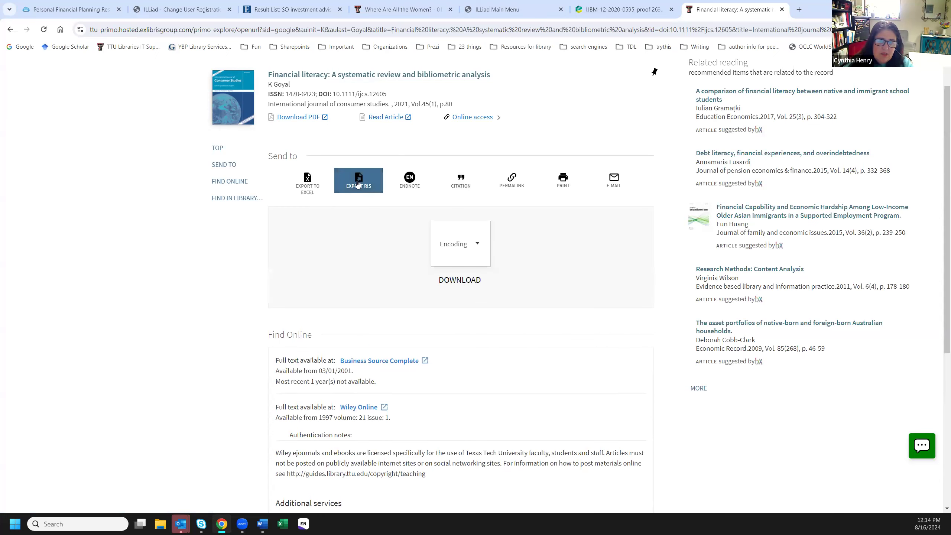
click(464, 280)
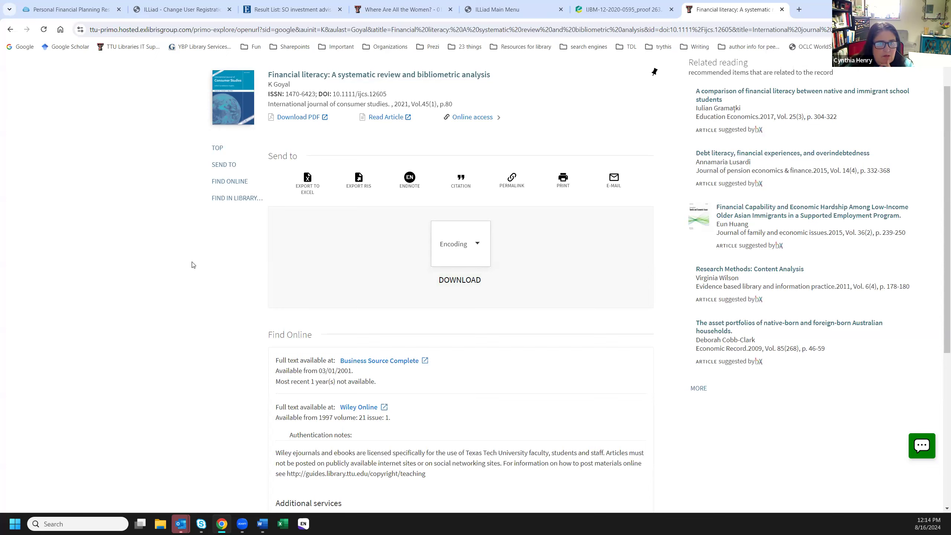
click(10, 30)
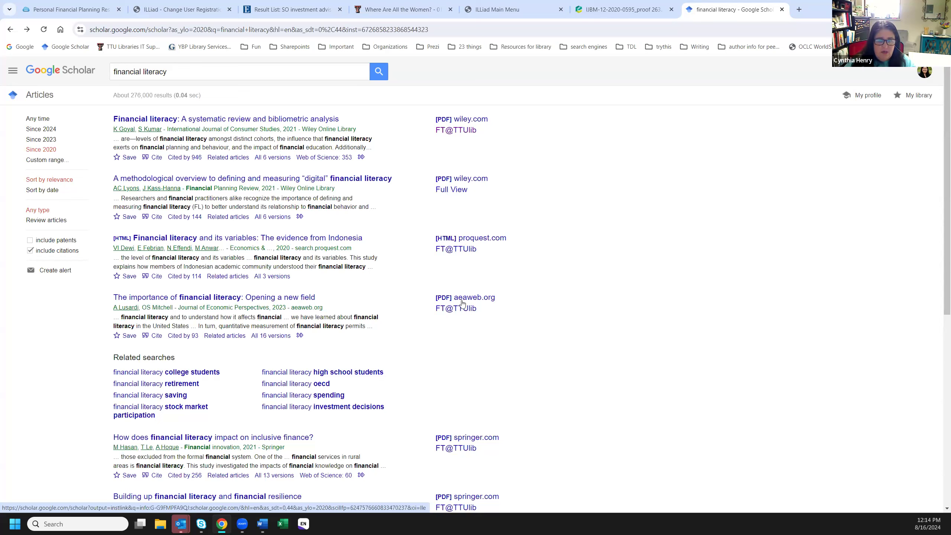
Find "Financial literacy, financial inclusion, and savings behavior in Laos" in the results and open its library record through GetIt@TTU
scroll(508, 330, down, 3)
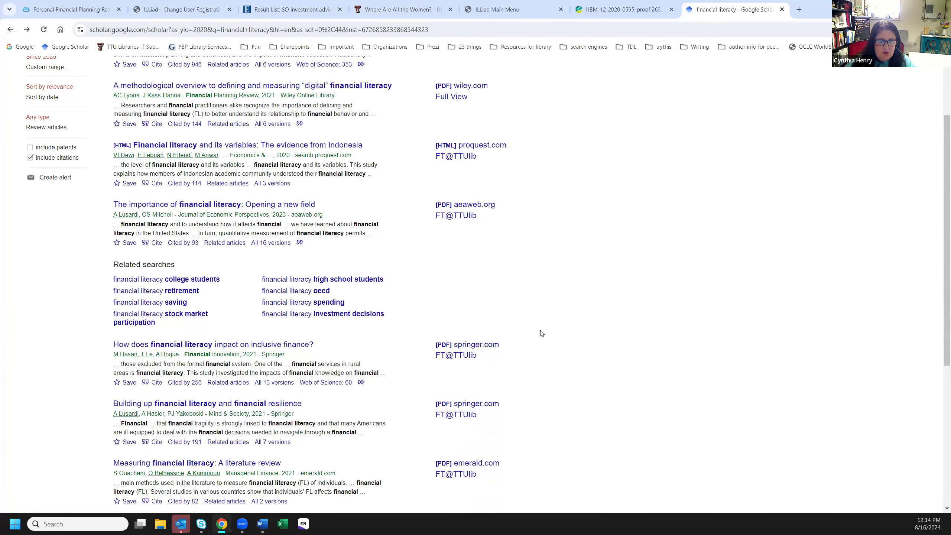
scroll(541, 335, down, 6)
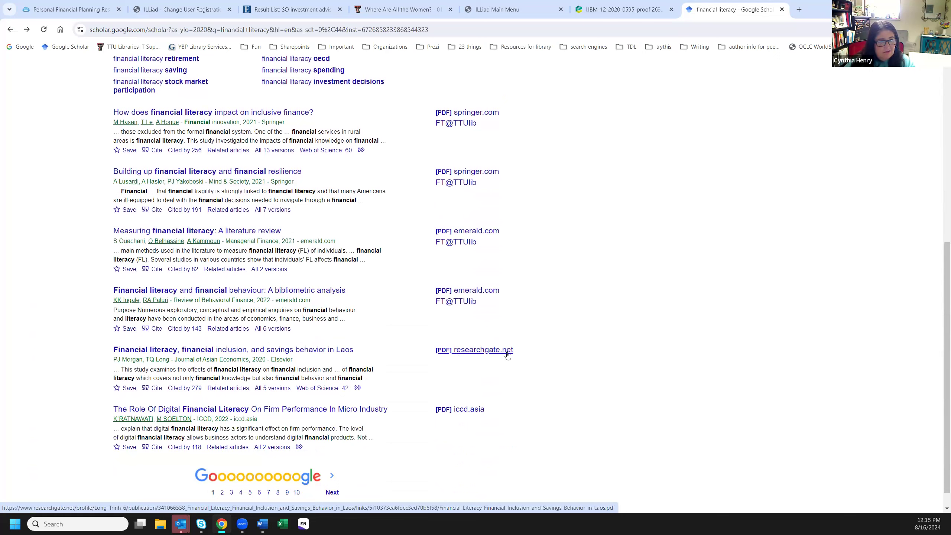
click(358, 389)
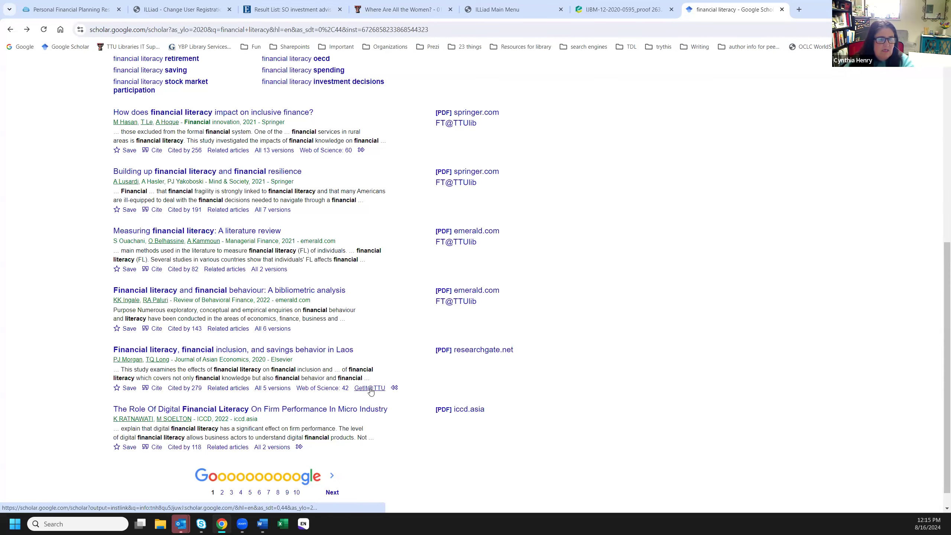
click(370, 388)
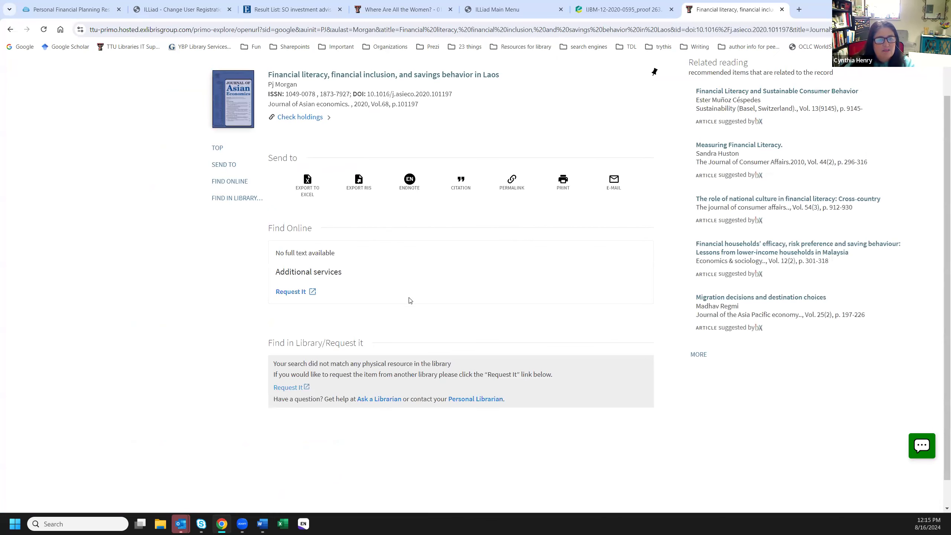
Open the Document Delivery request form for the Laos article, and view the account's electronically received articles
drag(273, 254, 339, 259)
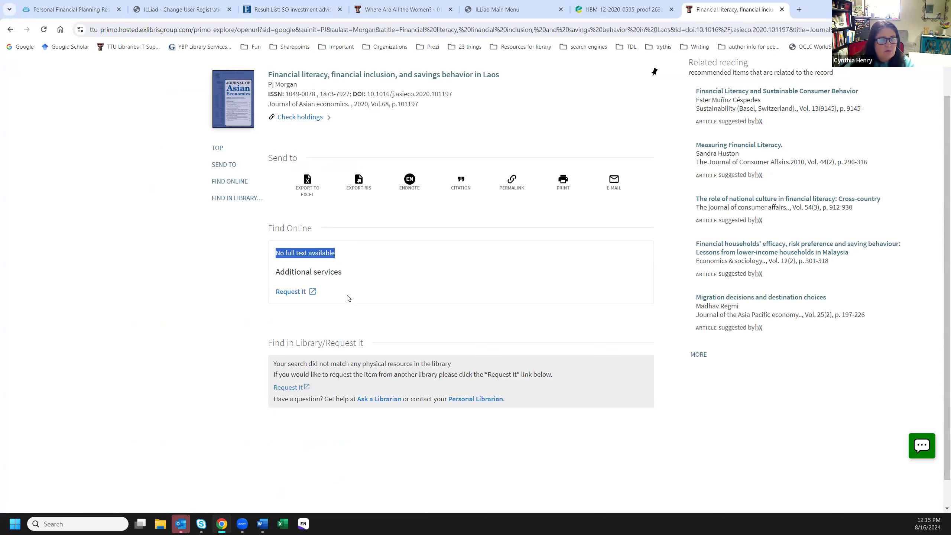
click(293, 292)
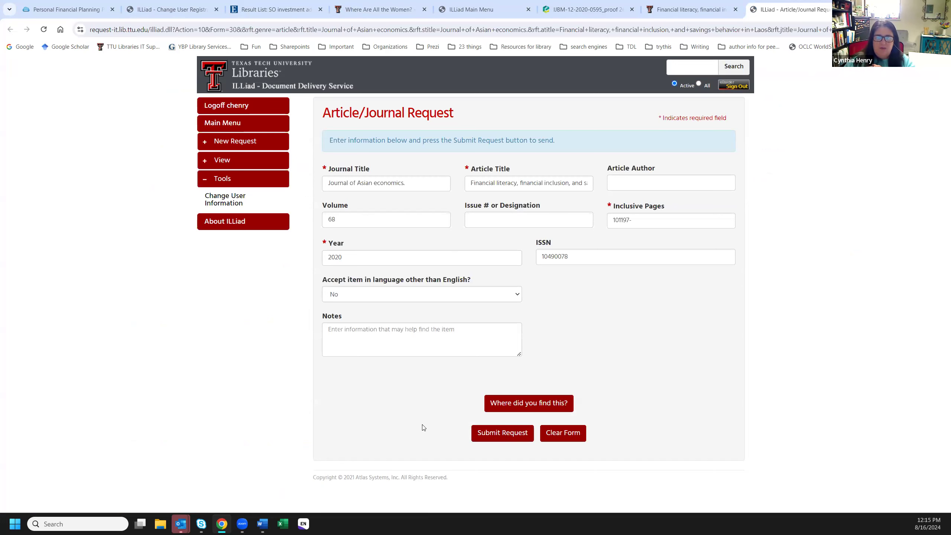
click(215, 124)
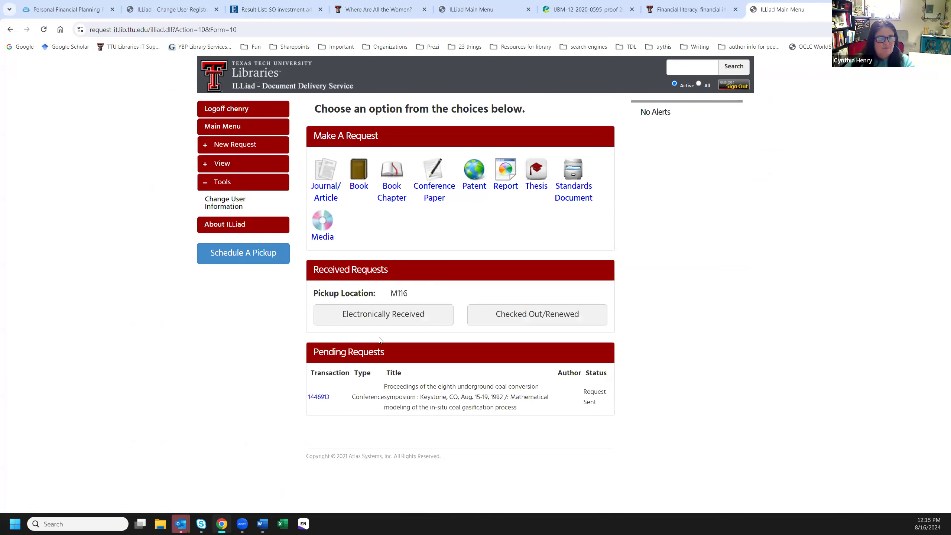
click(381, 316)
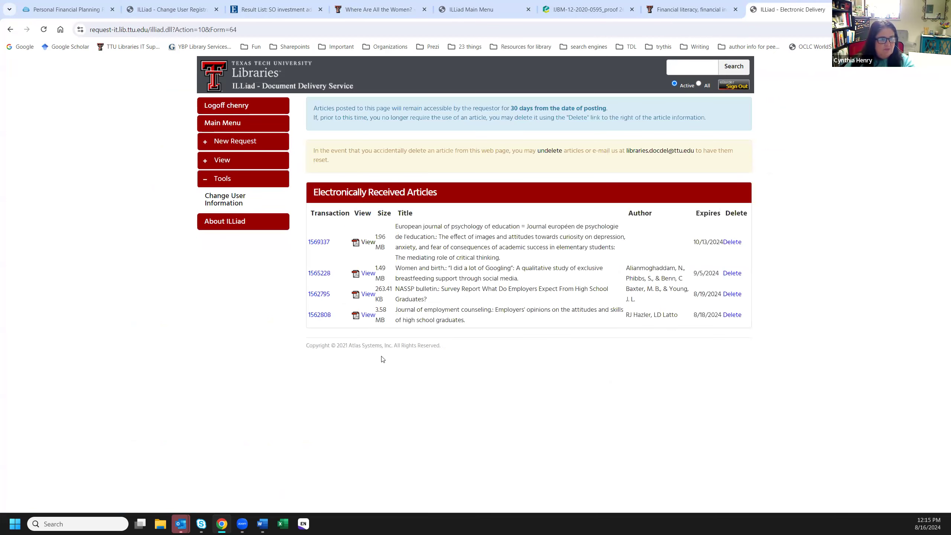